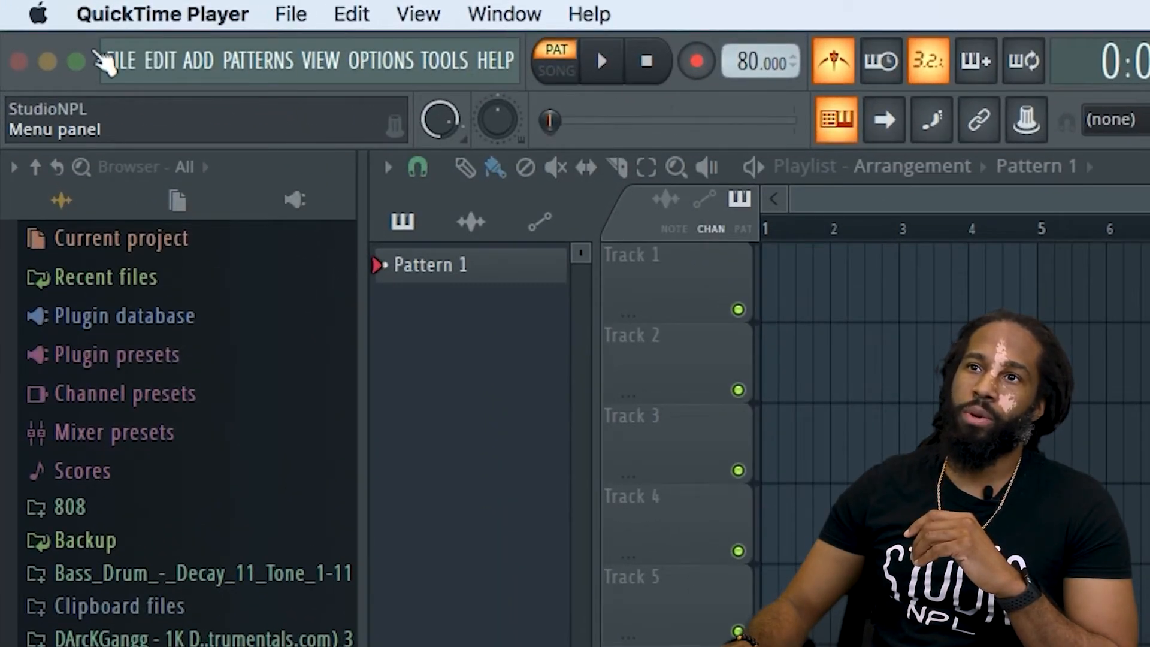
{"action": "left_click", "coordinate": [126, 58]}
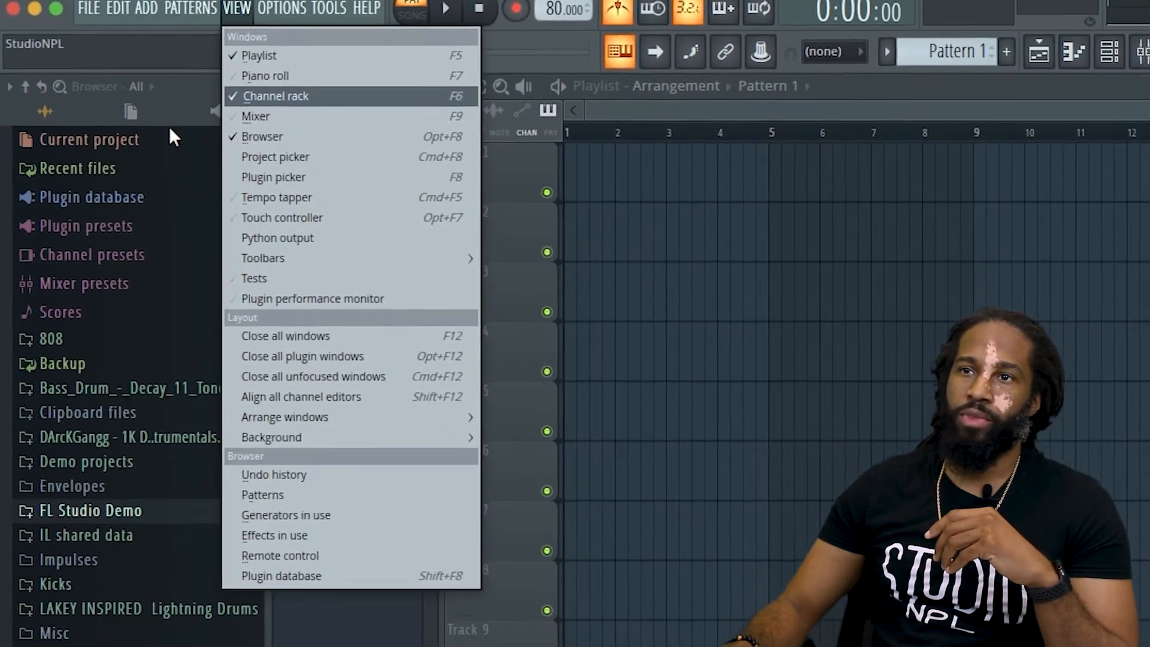
{"action": "left_click", "coordinate": [185, 104]}
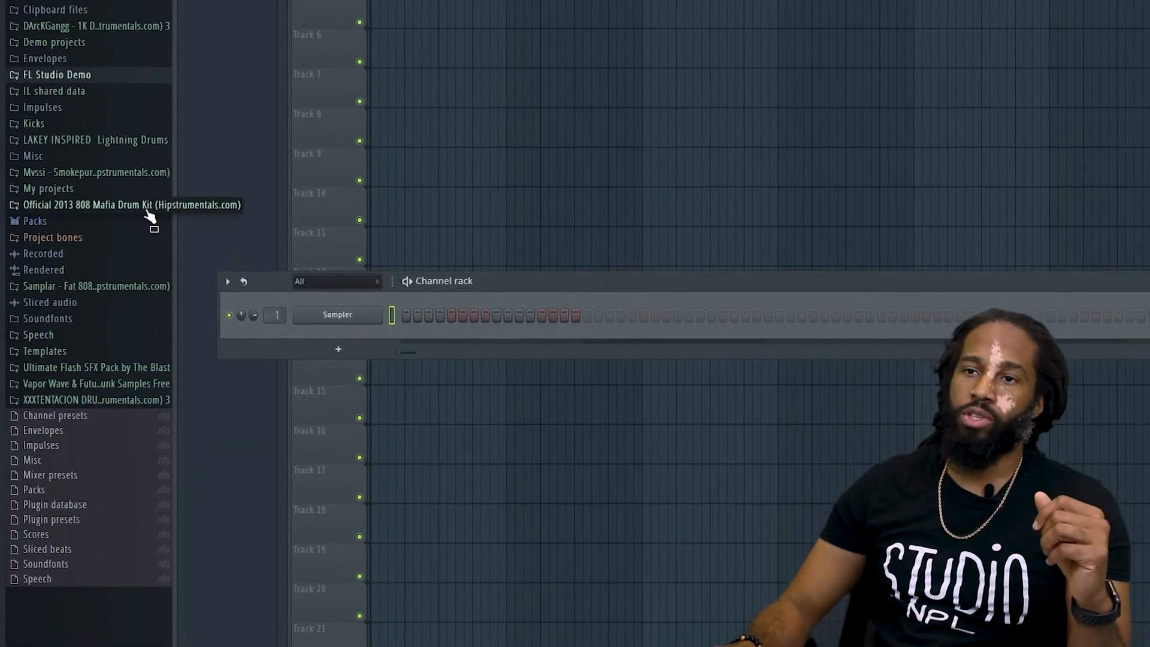
Move the channel rack higher and add Clap (13) from the 808 Mafia Claps folder as a new channel.
{"action": "left_click_drag", "start_coordinate": [544, 248], "coordinate": [555, 217]}
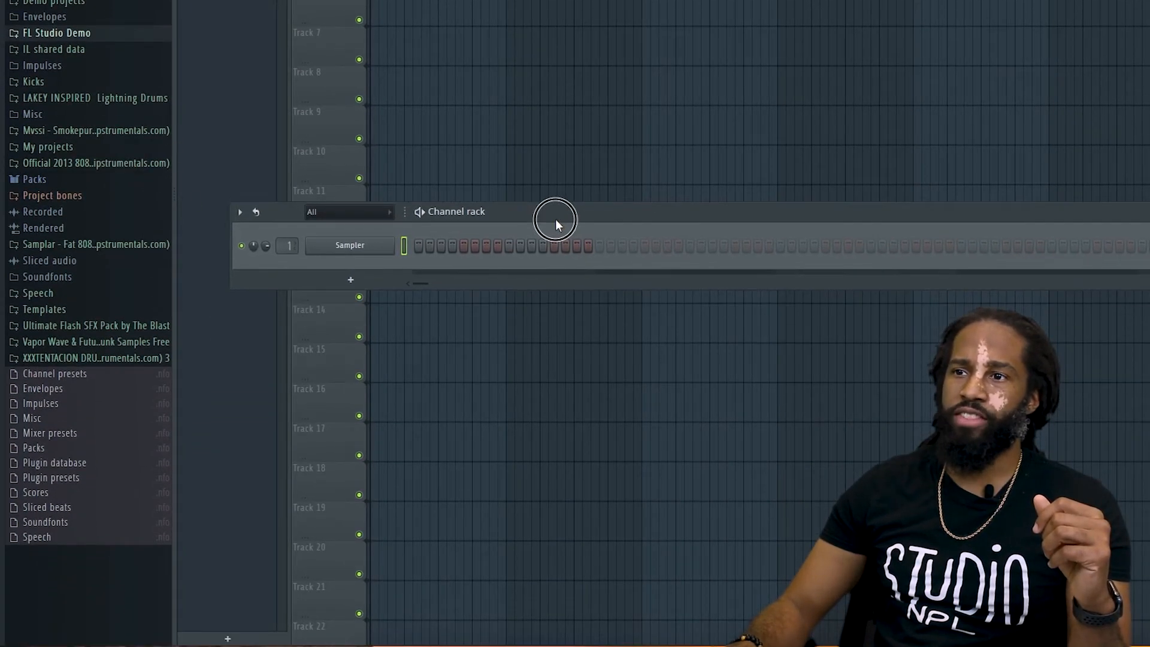
{"action": "left_click", "coordinate": [107, 162]}
{"action": "left_click", "coordinate": [116, 246]}
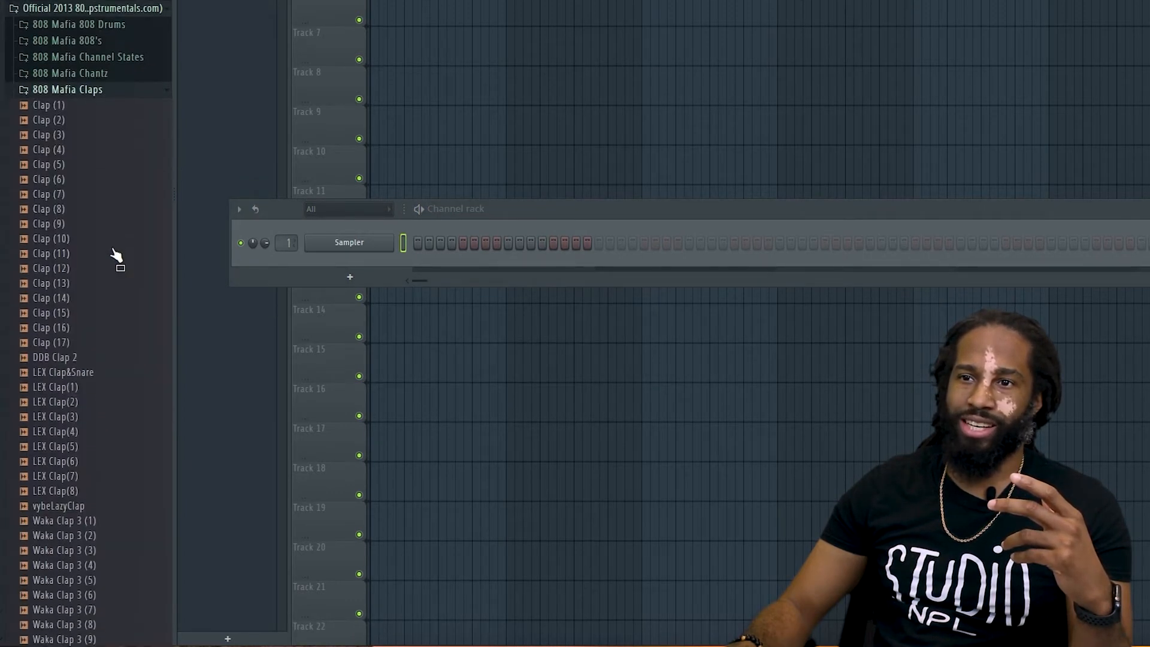
{"action": "left_click_drag", "start_coordinate": [90, 282], "coordinate": [404, 259]}
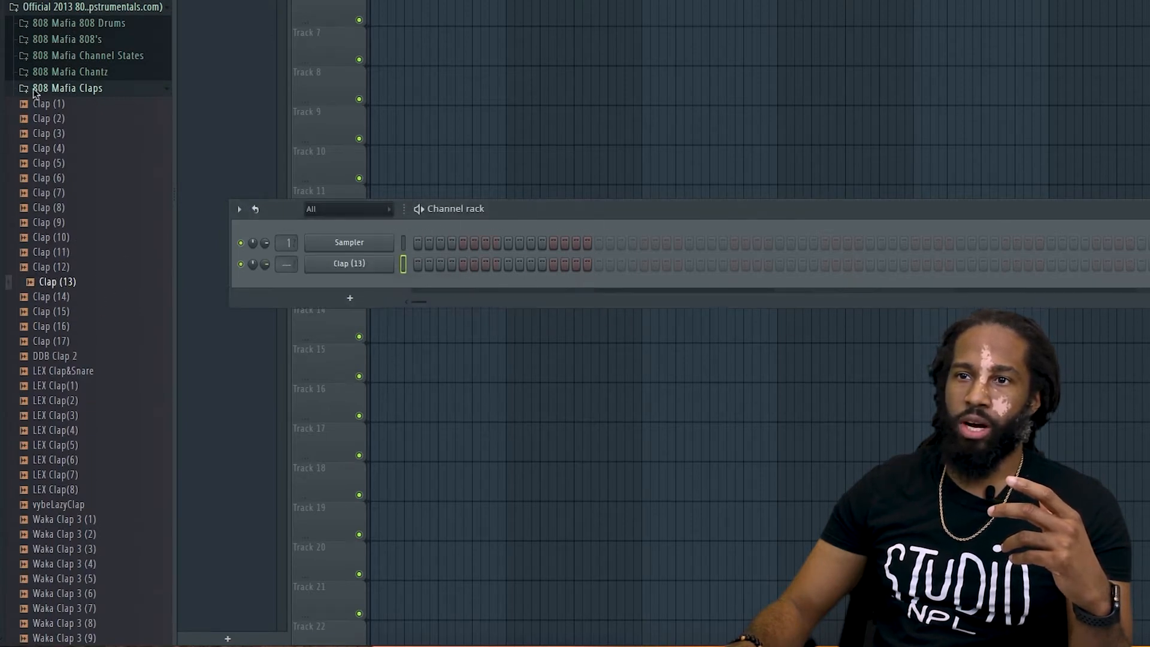
Add Kick (6) from the 808 Mafia Kicks folder to the channel rack.
{"action": "left_click", "coordinate": [67, 88]}
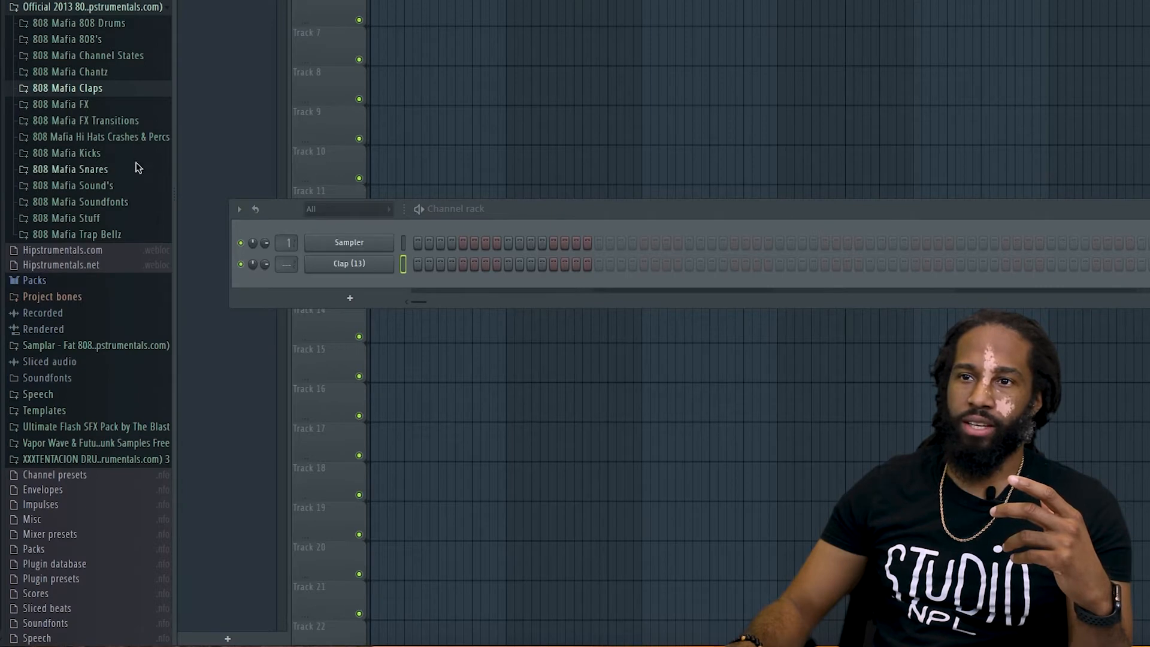
{"action": "left_click", "coordinate": [138, 154]}
{"action": "left_click_drag", "start_coordinate": [55, 243], "coordinate": [396, 287]}
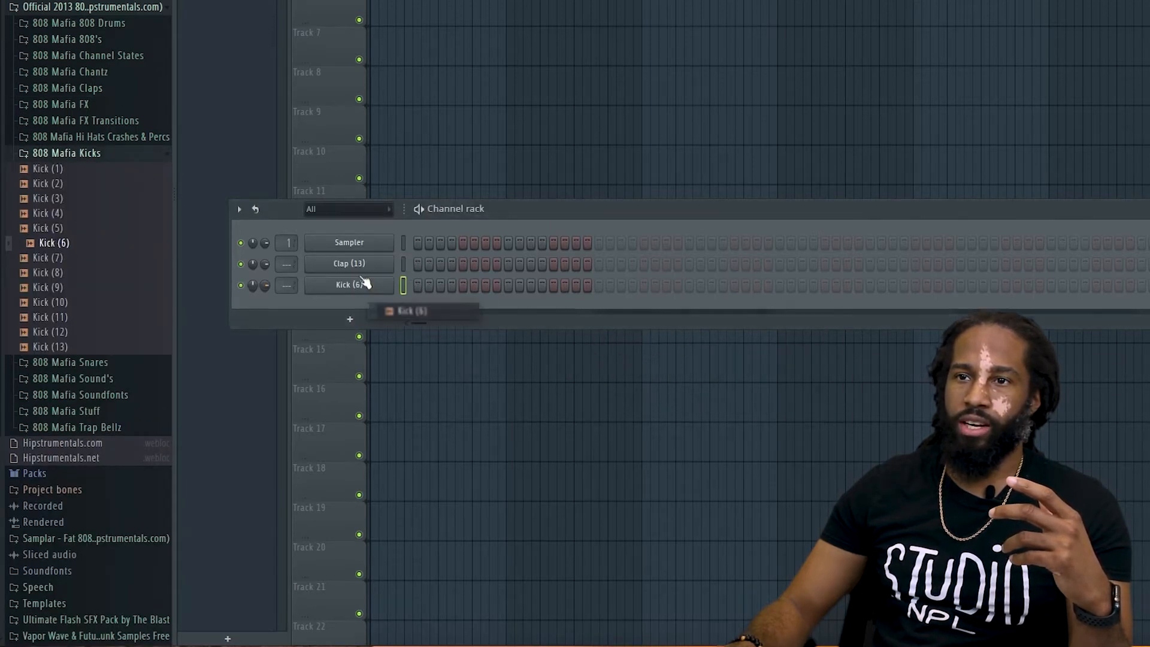
Audition percussion samples in the 808 Mafia Hi Hats Crashes & Percs folder and add Percs (20) to the channel rack.
{"action": "left_click", "coordinate": [78, 138]}
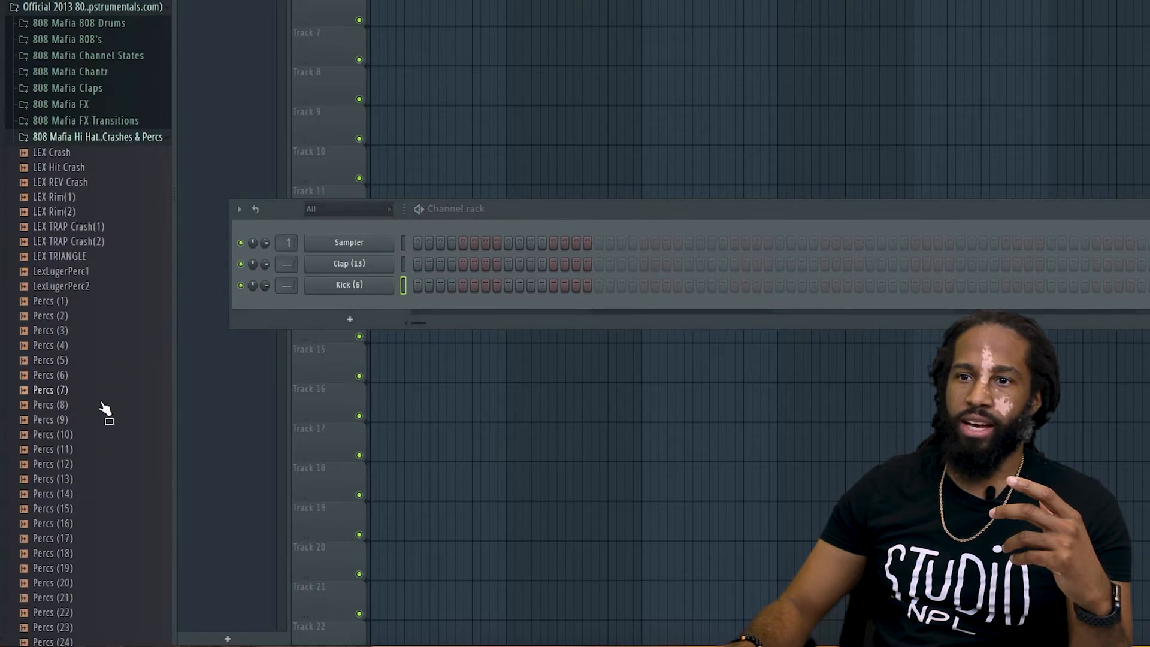
{"action": "left_click", "coordinate": [90, 360]}
{"action": "left_click", "coordinate": [82, 345]}
{"action": "left_click", "coordinate": [83, 332]}
{"action": "left_click", "coordinate": [82, 302]}
{"action": "left_click_drag", "start_coordinate": [83, 584], "coordinate": [382, 298]}
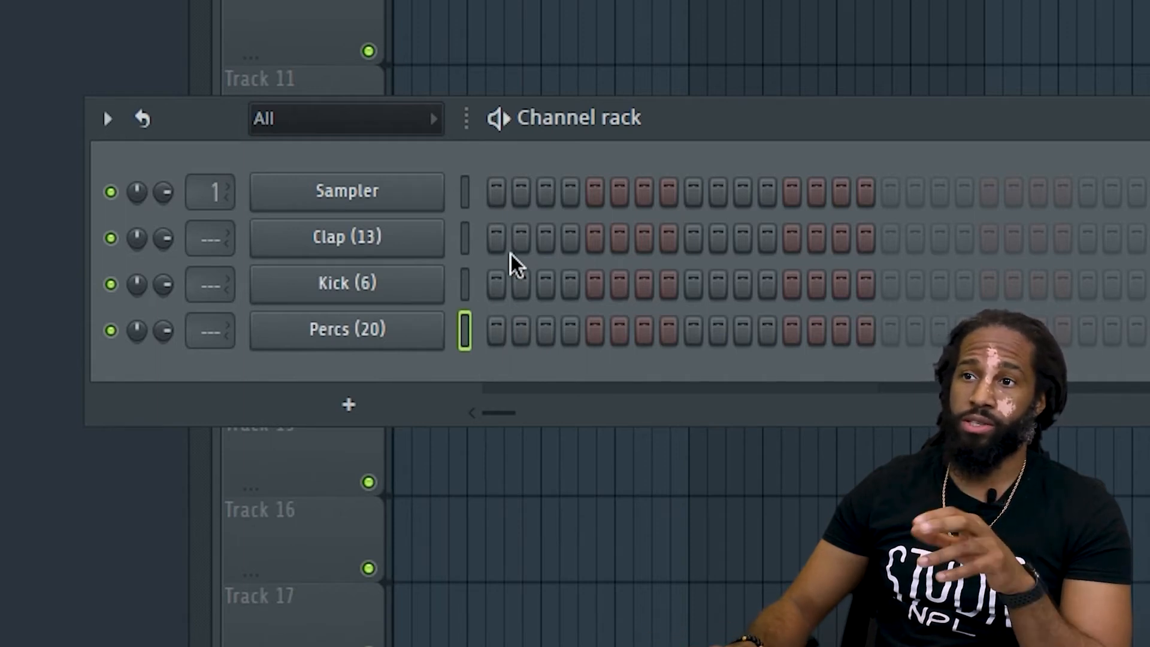
Try out Clap (13) hits on steps 1, 4, 8 and 11 with playback, and clear them.
{"action": "left_click", "coordinate": [496, 240]}
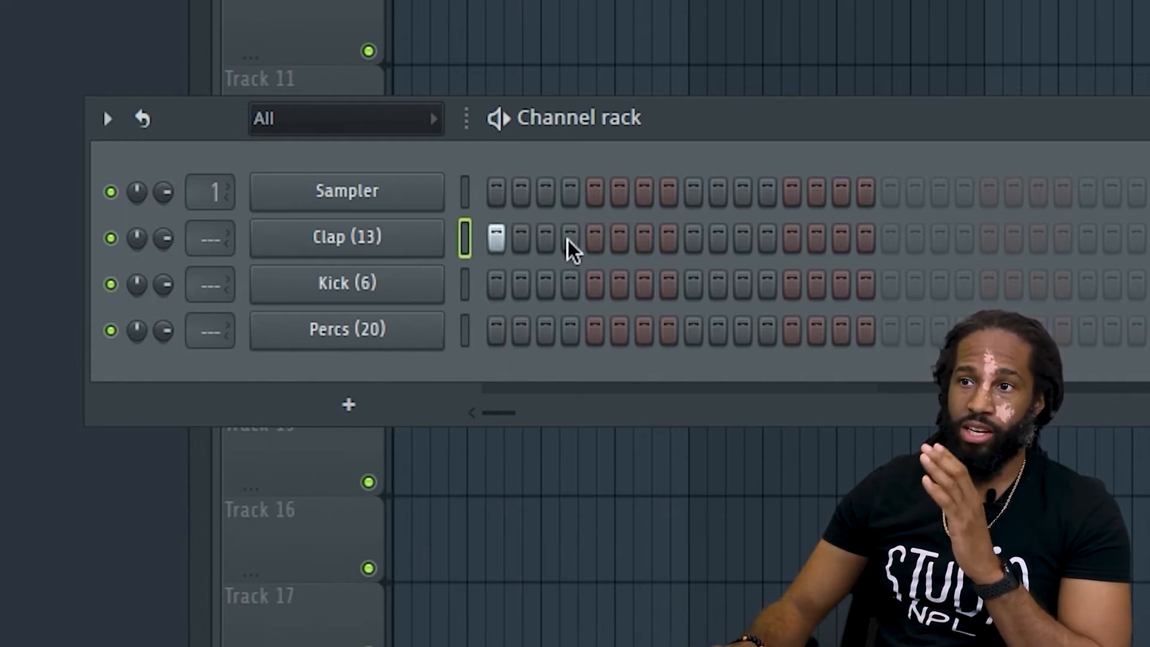
{"action": "left_click", "coordinate": [914, 241]}
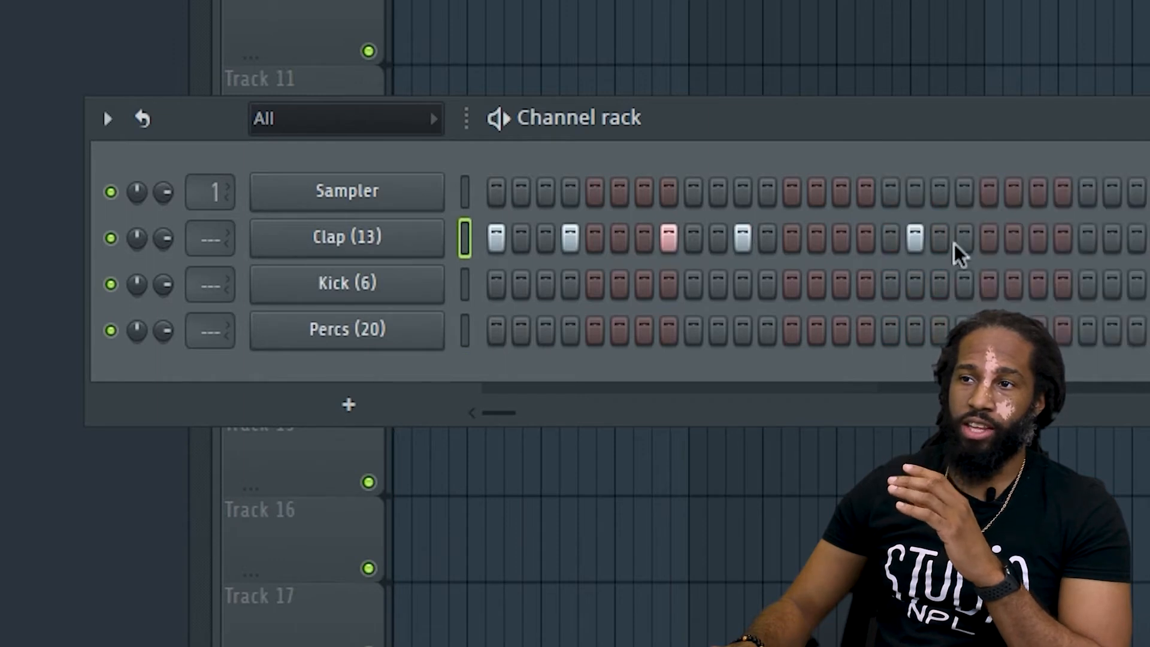
{"action": "left_click", "coordinate": [916, 241]}
{"action": "key", "text": "space"}
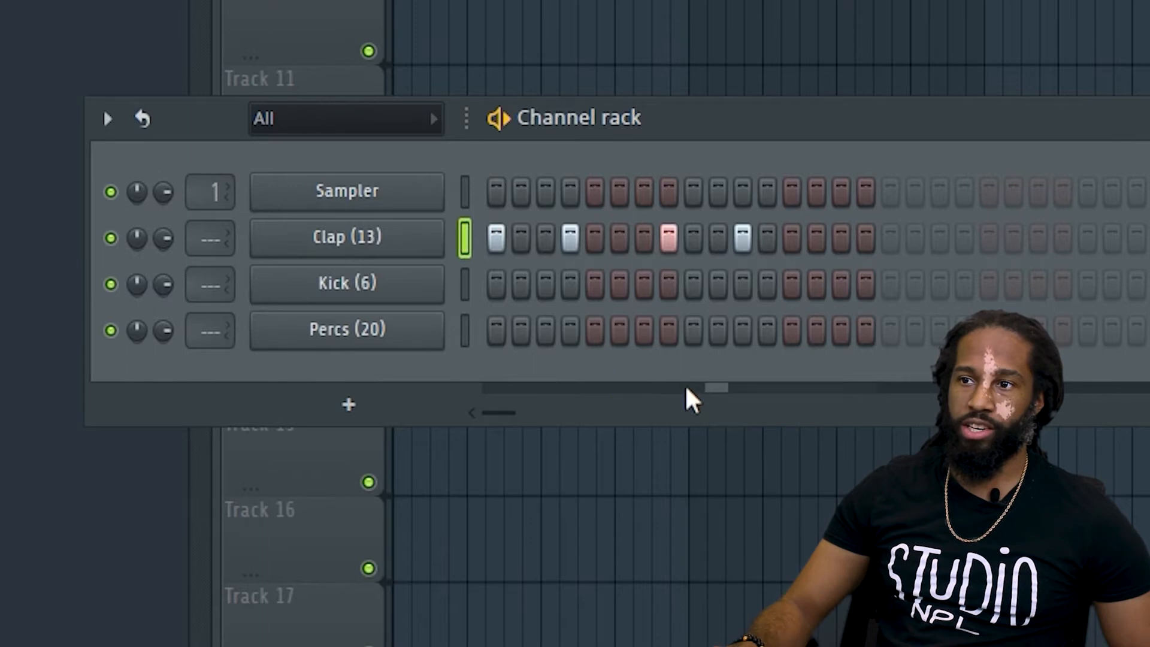
{"action": "key", "text": "space"}
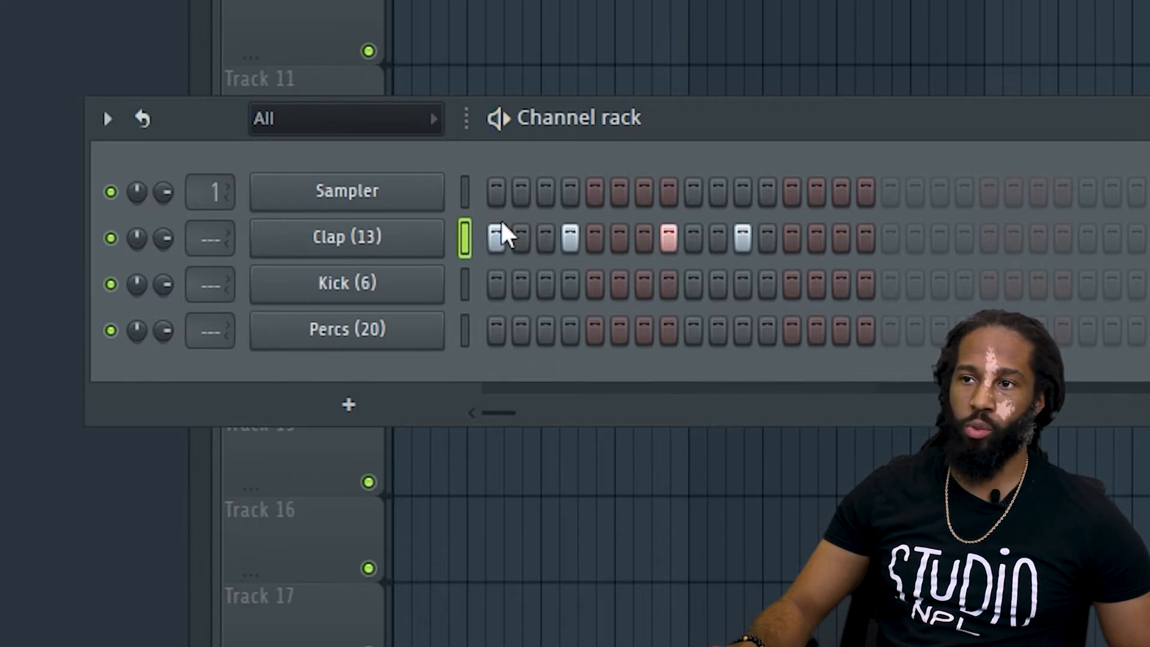
{"action": "mouse_move", "coordinate": [745, 238]}
{"action": "left_mouse_down"}
{"action": "mouse_move", "coordinate": [756, 245]}
{"action": "mouse_move", "coordinate": [456, 207]}
{"action": "left_mouse_up"}
Place Kick (6) hits on steps 1, 7, 11 and 15 of Pattern 1.
{"action": "left_click", "coordinate": [494, 279]}
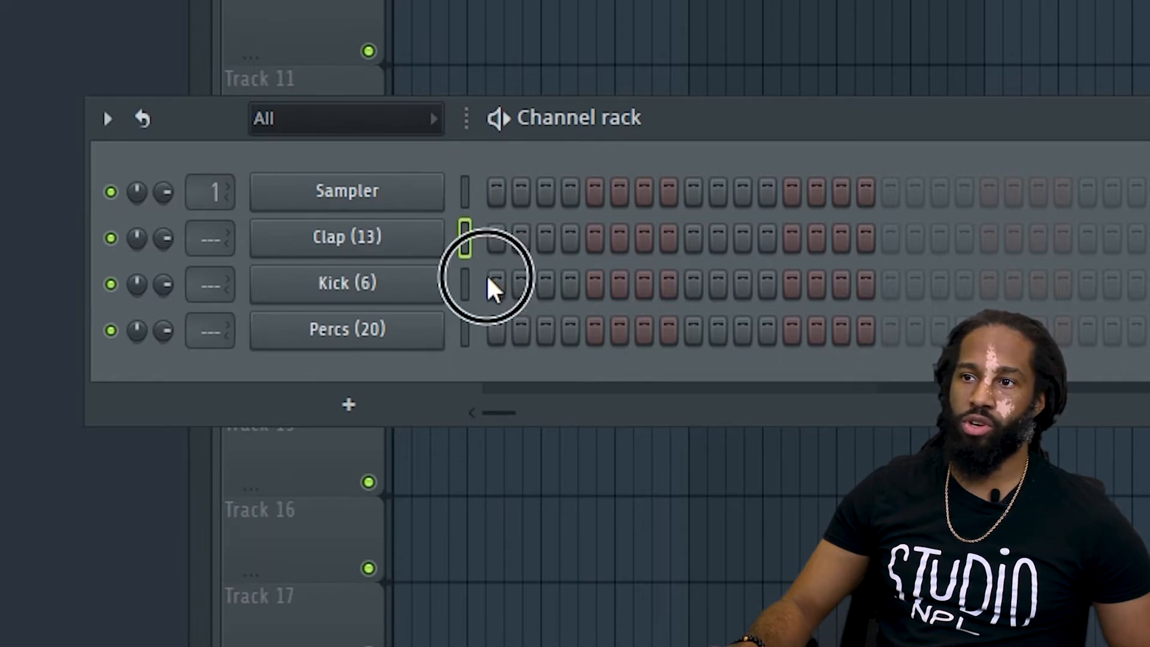
{"action": "left_click", "coordinate": [645, 285]}
{"action": "left_click", "coordinate": [745, 285]}
{"action": "left_click", "coordinate": [841, 284]}
Place Clap (13) hits on steps 5 and 13 only, clearing step 12.
{"action": "left_click", "coordinate": [595, 237]}
{"action": "left_click", "coordinate": [791, 238]}
{"action": "right_click", "coordinate": [767, 238]}
Place Percs (20) hits on every odd-numbered step from 1 to 15.
{"action": "left_click", "coordinate": [497, 329]}
{"action": "left_click", "coordinate": [545, 329]}
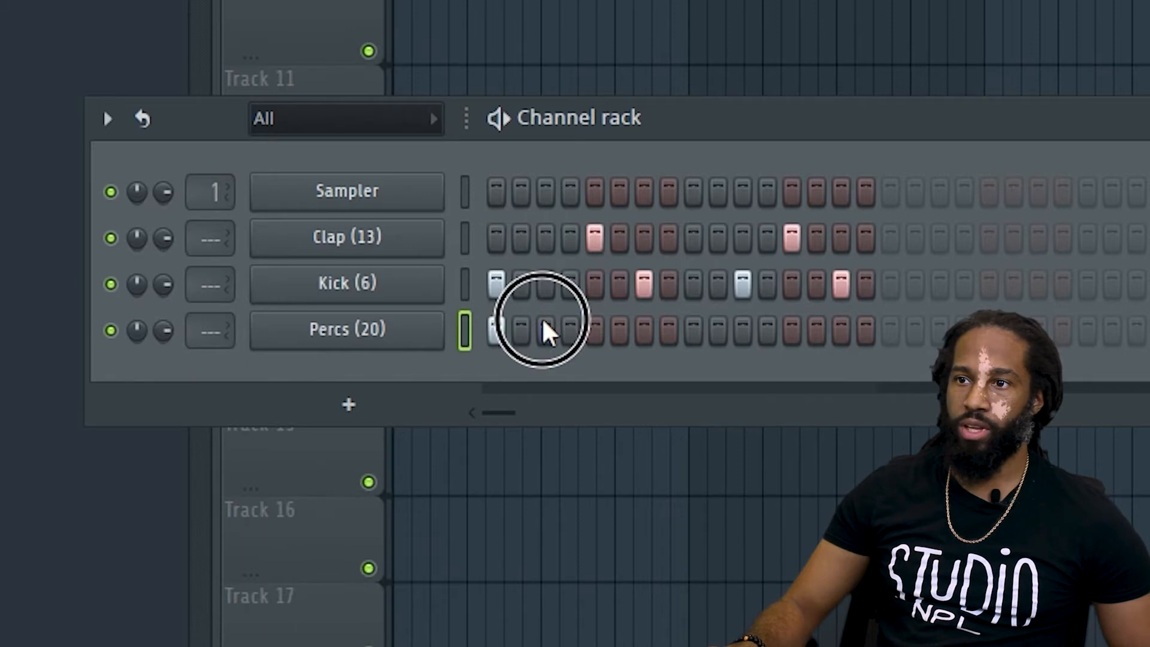
{"action": "left_click", "coordinate": [644, 331]}
{"action": "left_click", "coordinate": [693, 331]}
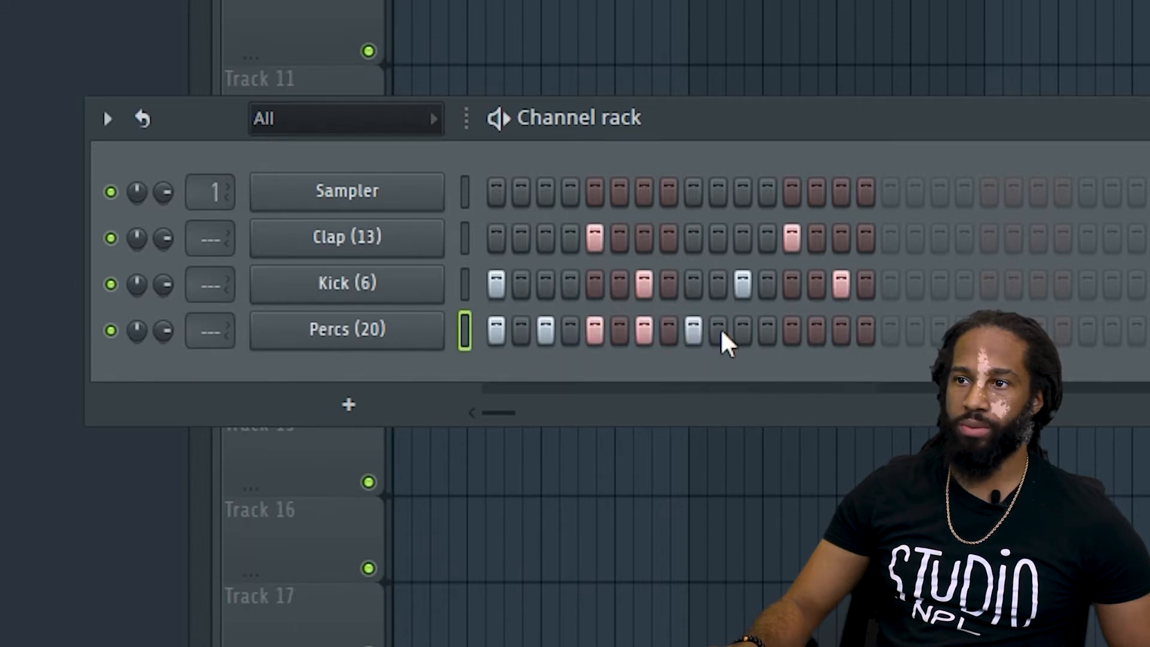
{"action": "left_click", "coordinate": [840, 335]}
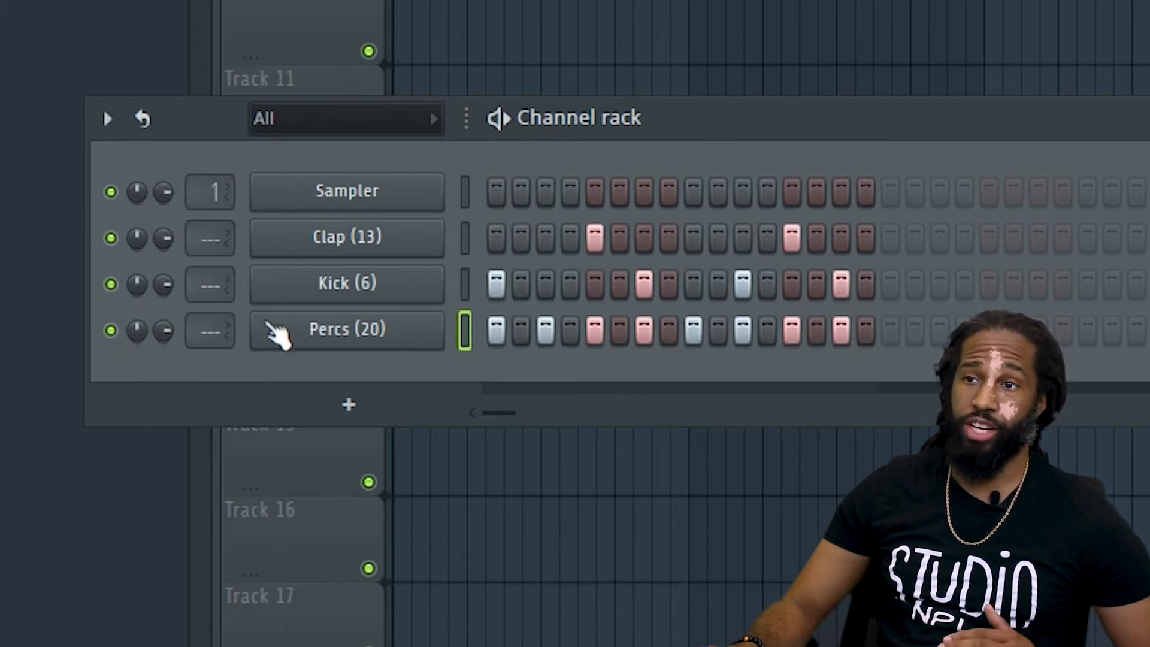
Try muting and soloing the Percs (20) channel, and return all channels to active.
{"action": "left_click", "coordinate": [111, 331]}
{"action": "left_click", "coordinate": [111, 330]}
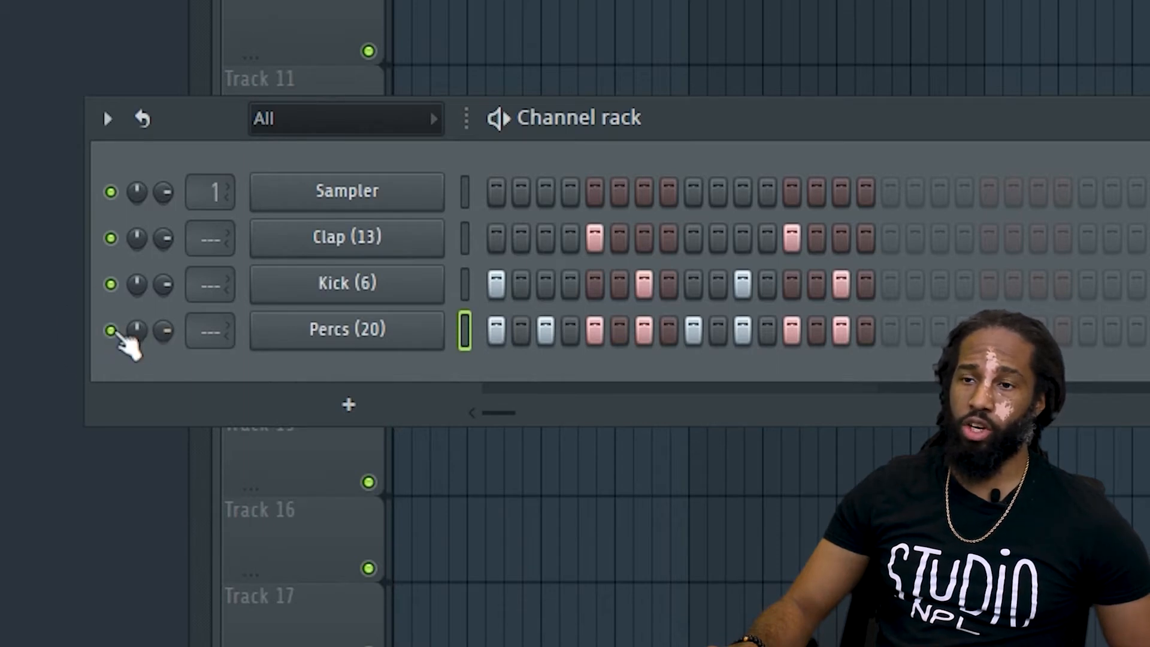
{"action": "right_click", "coordinate": [111, 331]}
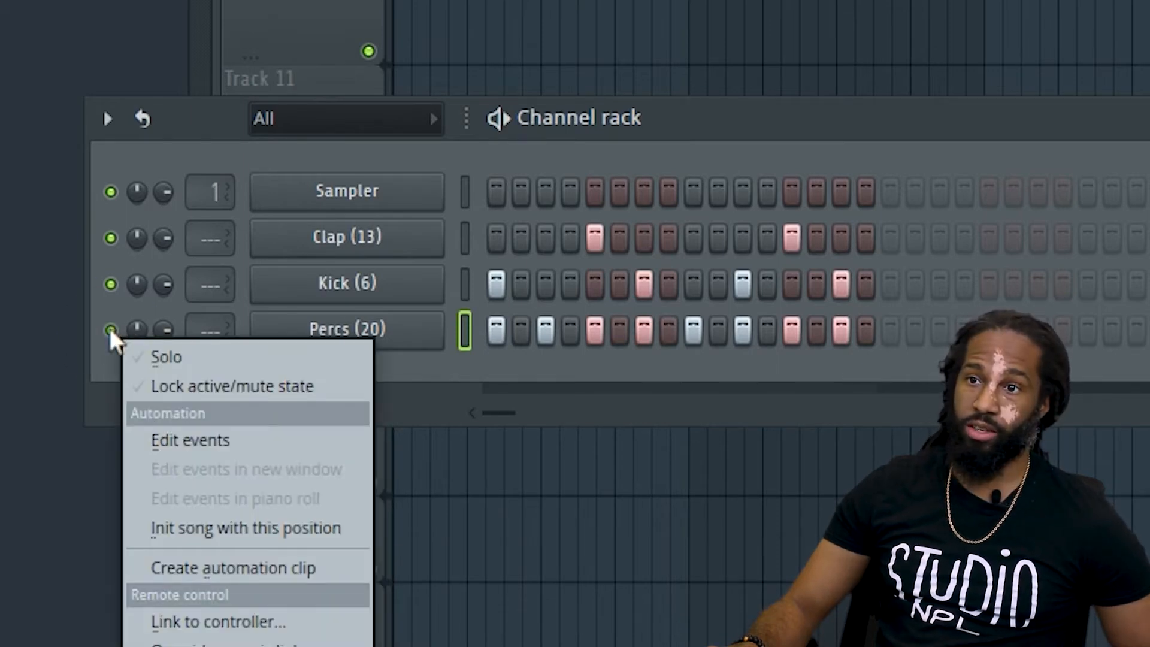
{"action": "left_click", "coordinate": [109, 333]}
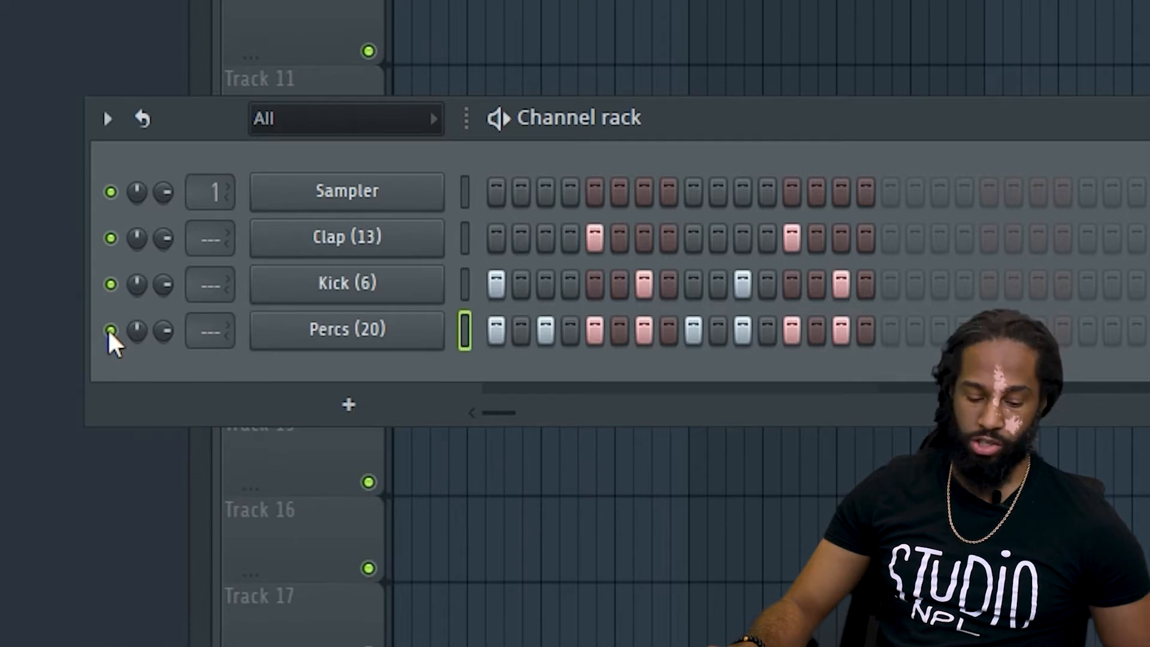
{"action": "left_click", "coordinate": [111, 331], "text": "ctrl"}
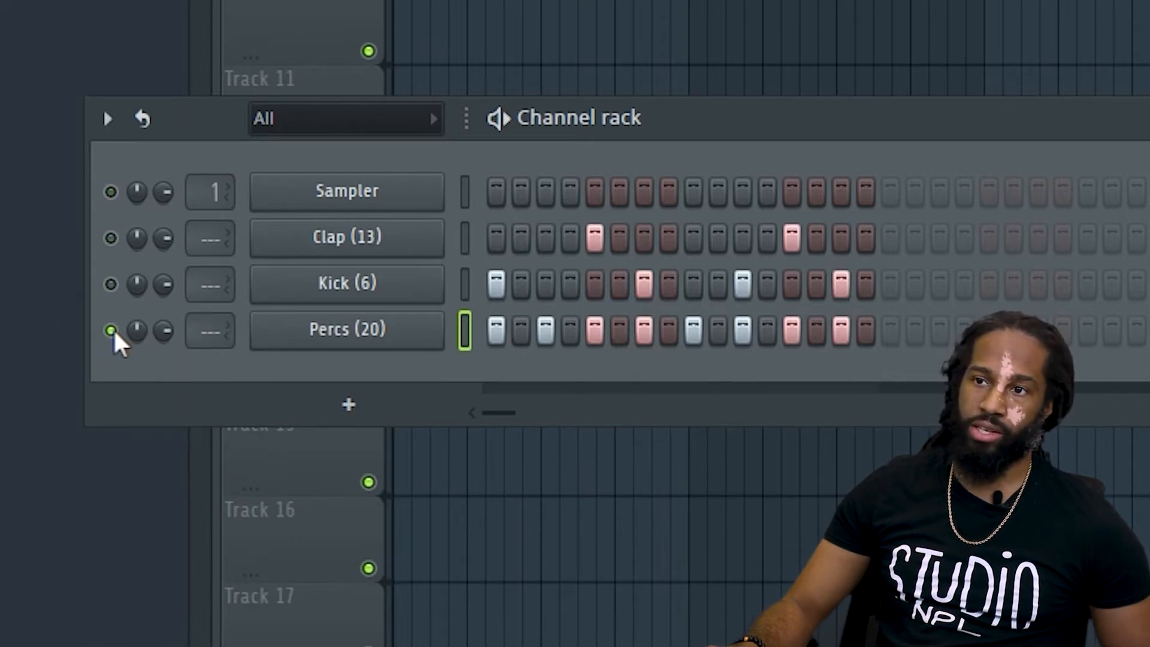
{"action": "left_click", "coordinate": [111, 331], "text": "ctrl"}
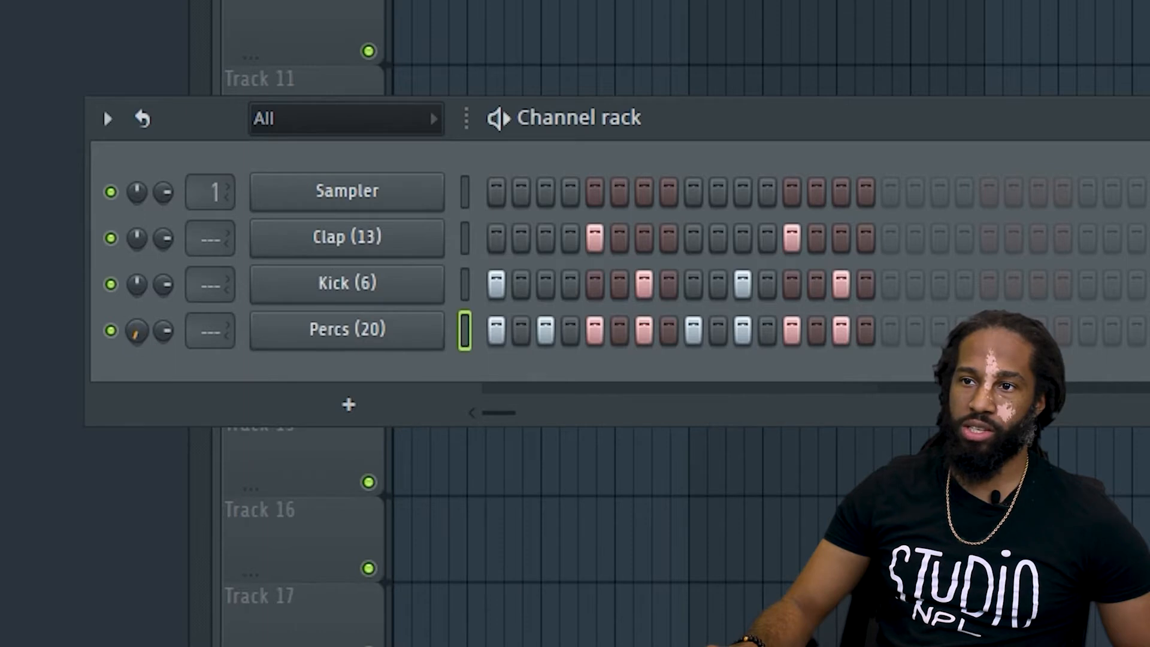
Try panning the Percs (20) channel, return its pan to centre, and adjust its volume.
{"action": "left_click_drag", "start_coordinate": [137, 330], "coordinate": [138, 287]}
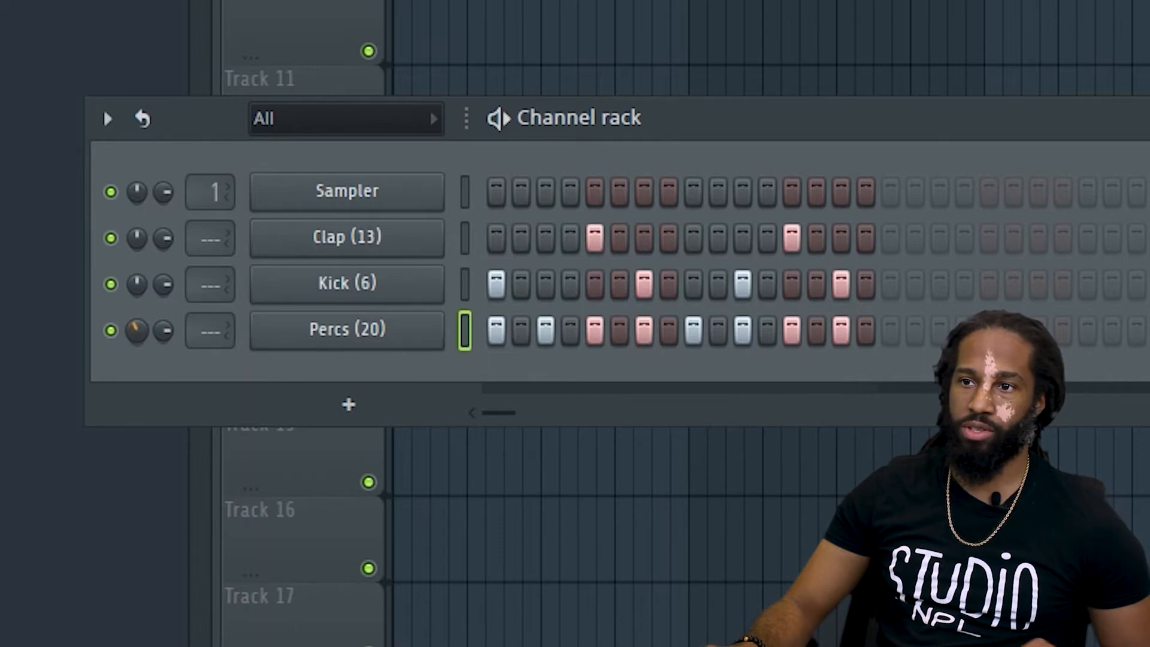
{"action": "left_click", "coordinate": [139, 331], "text": "alt"}
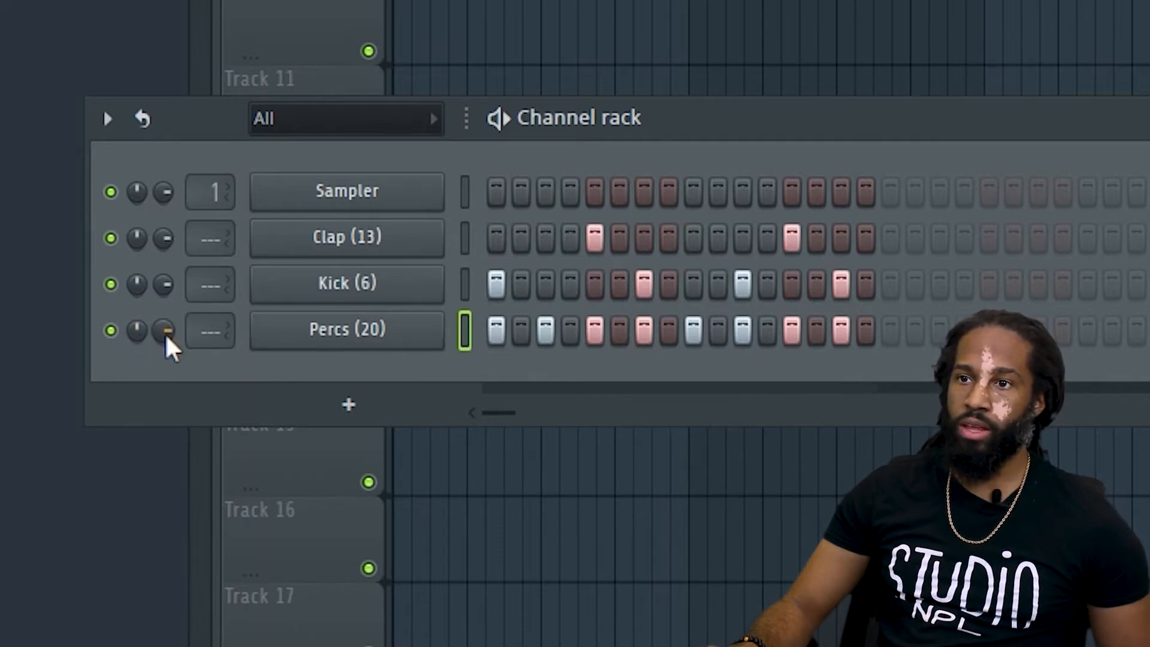
{"action": "mouse_move", "coordinate": [164, 333]}
{"action": "left_mouse_down"}
{"action": "mouse_move", "coordinate": [164, 378]}
{"action": "mouse_move", "coordinate": [167, 342]}
{"action": "left_mouse_up"}
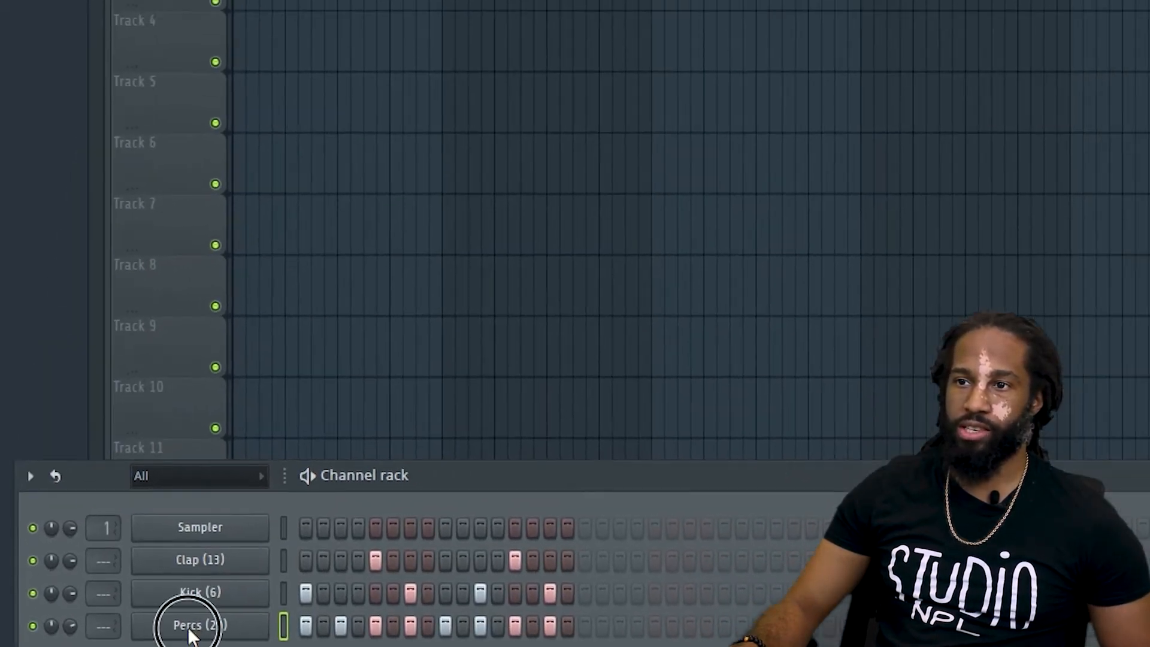
Look over the sample settings of the Percs (20) channel and close them.
{"action": "left_click", "coordinate": [340, 337]}
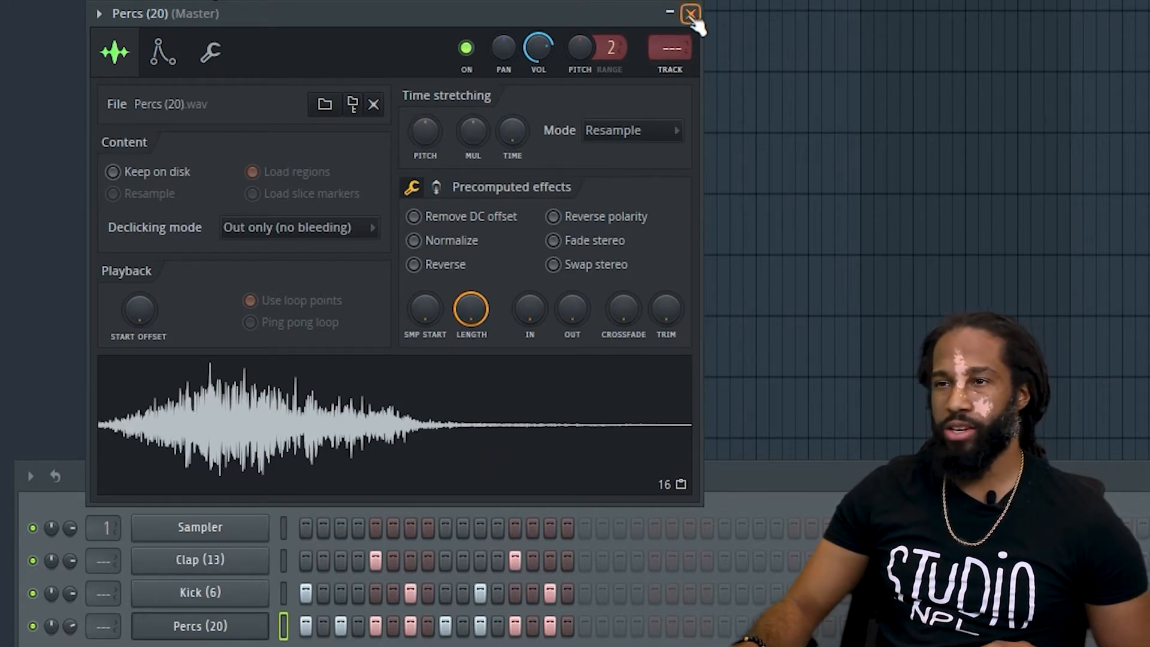
{"action": "left_click", "coordinate": [691, 14]}
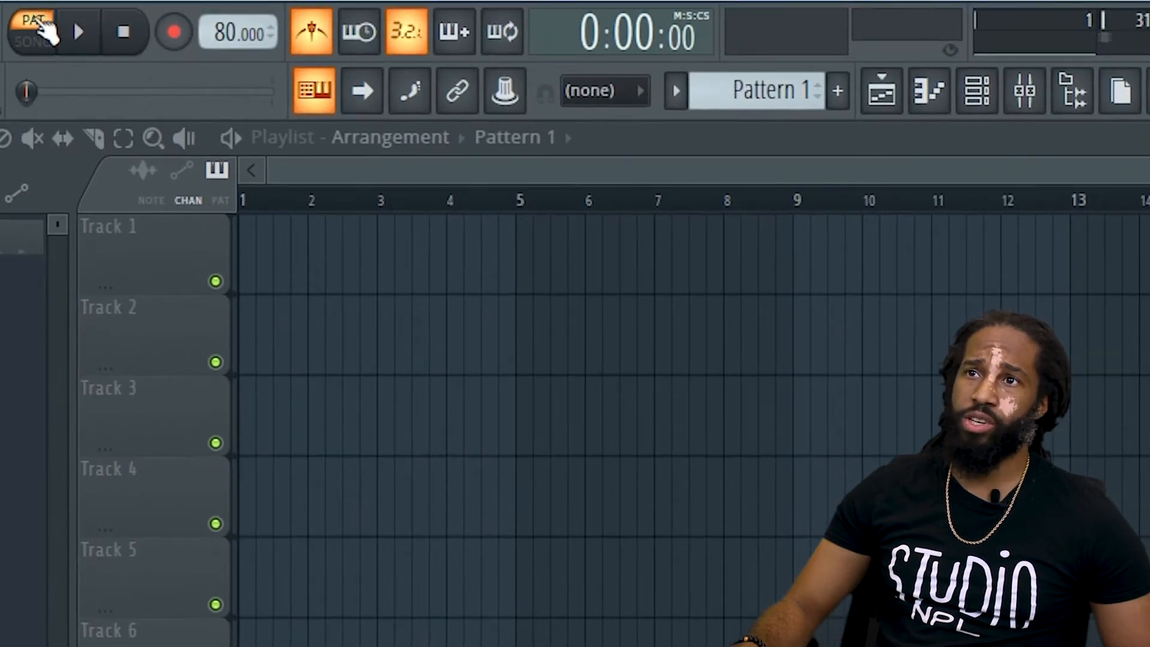
Toggle playback between pattern and song mode, ending in pattern mode.
{"action": "left_click", "coordinate": [39, 23]}
{"action": "left_click", "coordinate": [42, 23]}
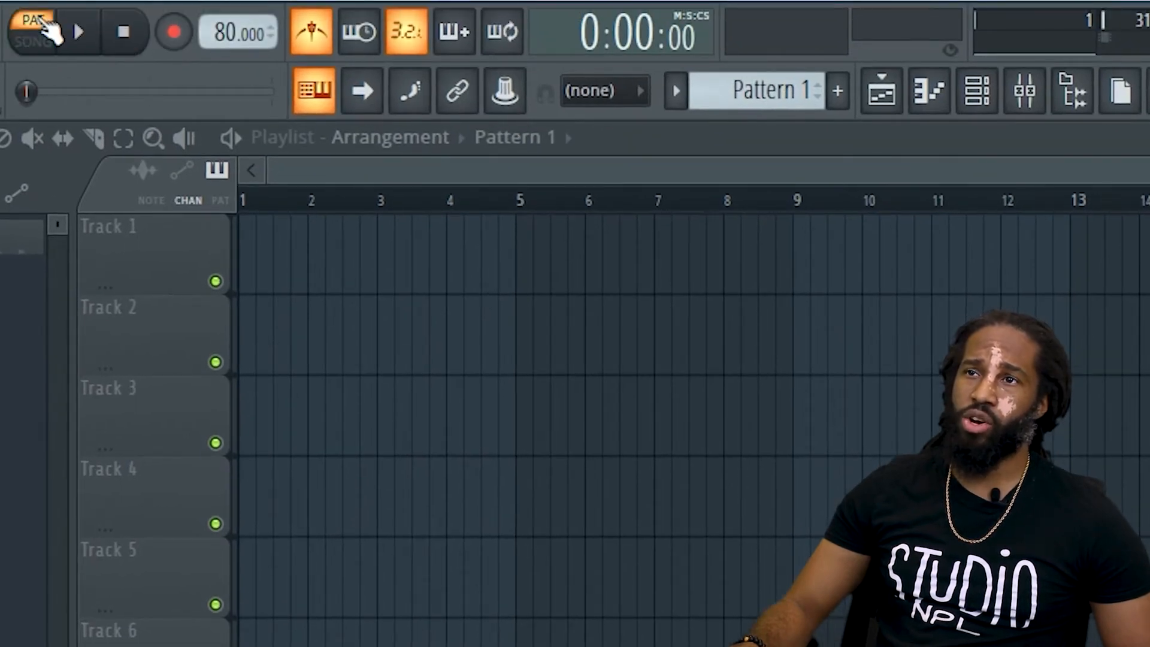
{"action": "left_click", "coordinate": [43, 22]}
{"action": "left_click", "coordinate": [43, 21]}
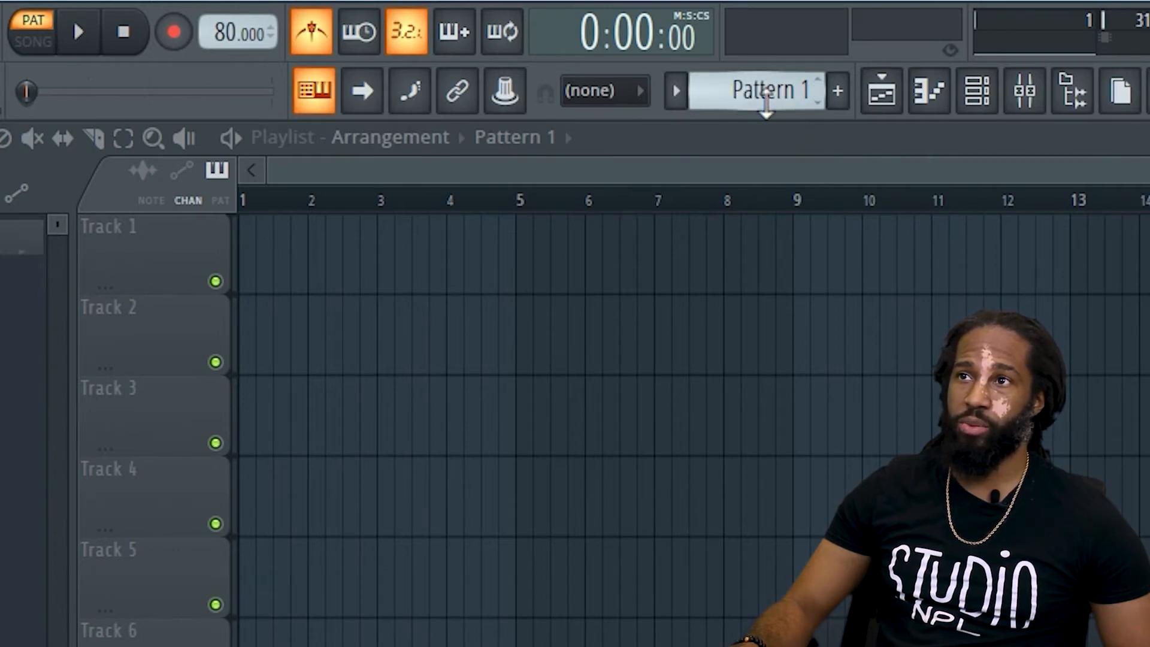
Switch to the empty Pattern 2 and back to Pattern 1.
{"action": "left_click_drag", "start_coordinate": [768, 100], "coordinate": [769, 90]}
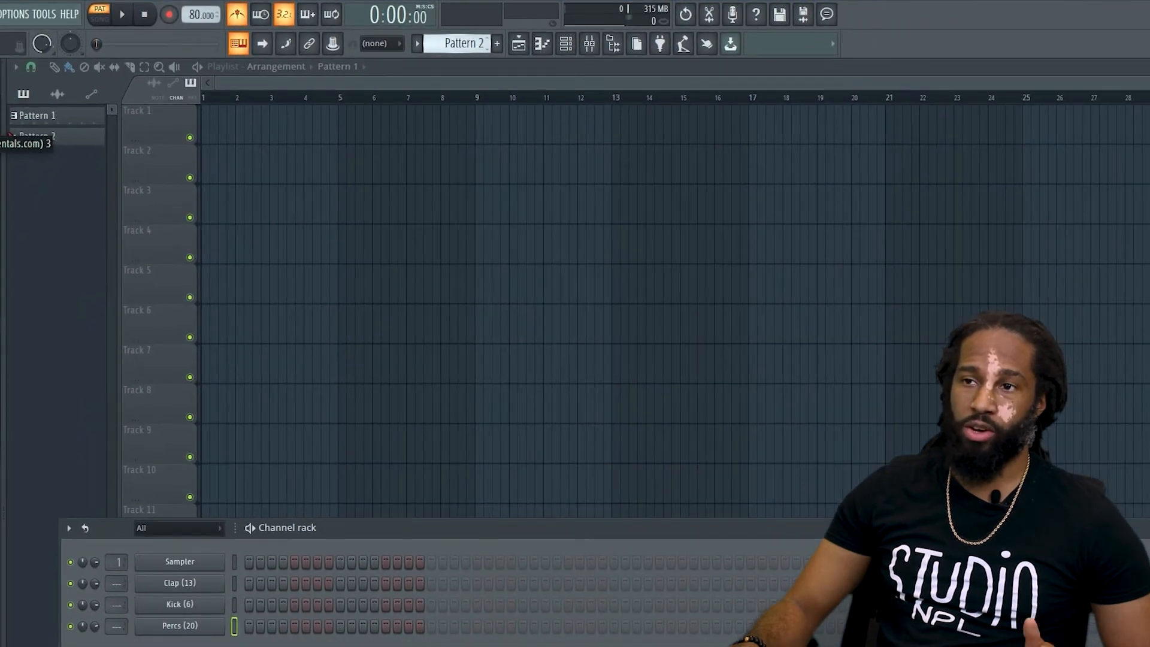
{"action": "left_click_drag", "start_coordinate": [457, 39], "coordinate": [414, 55]}
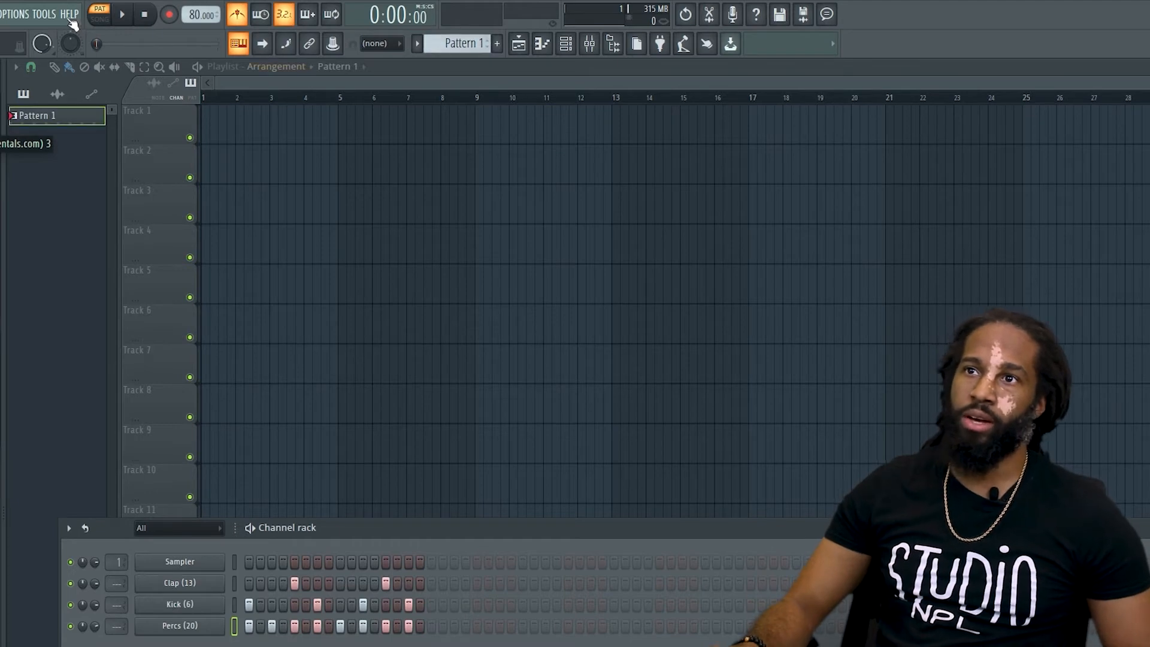
Switch to song mode and test playback with the channel rack back in front of the playlist.
{"action": "left_click", "coordinate": [100, 14]}
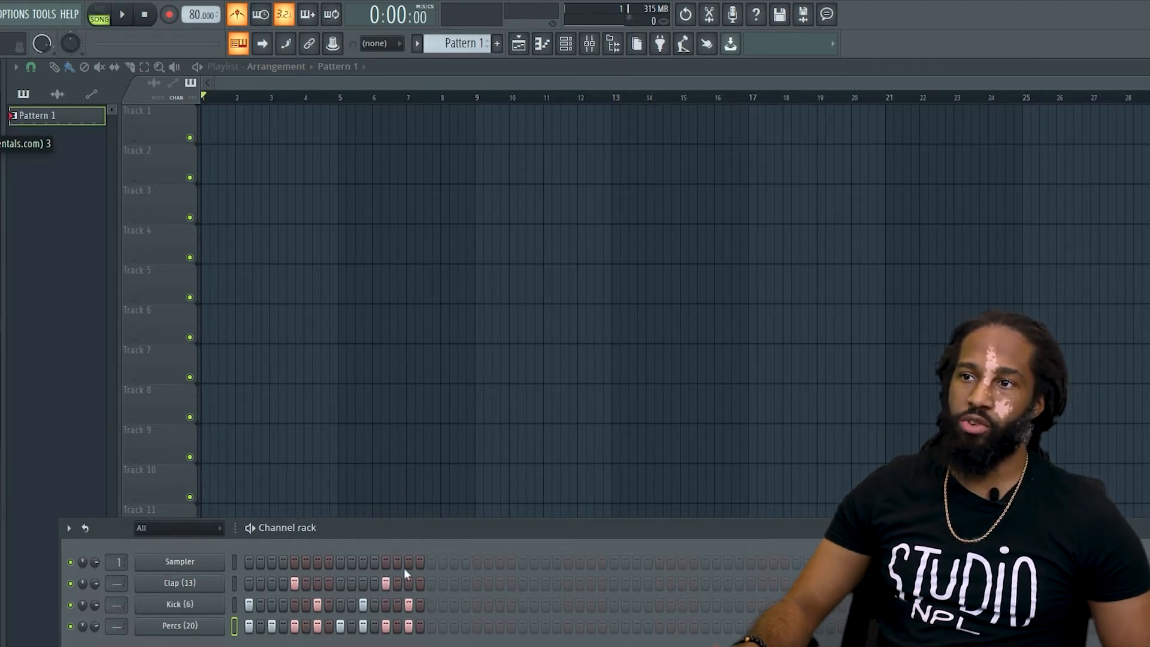
{"action": "left_click", "coordinate": [413, 66]}
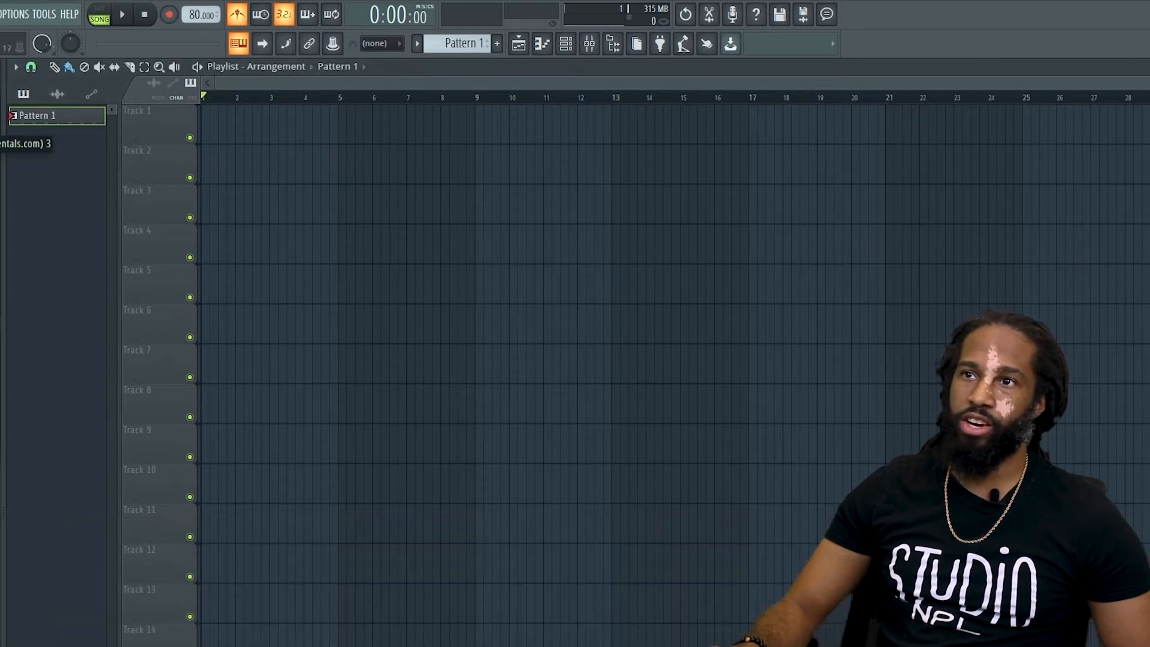
{"action": "left_click", "coordinate": [567, 48]}
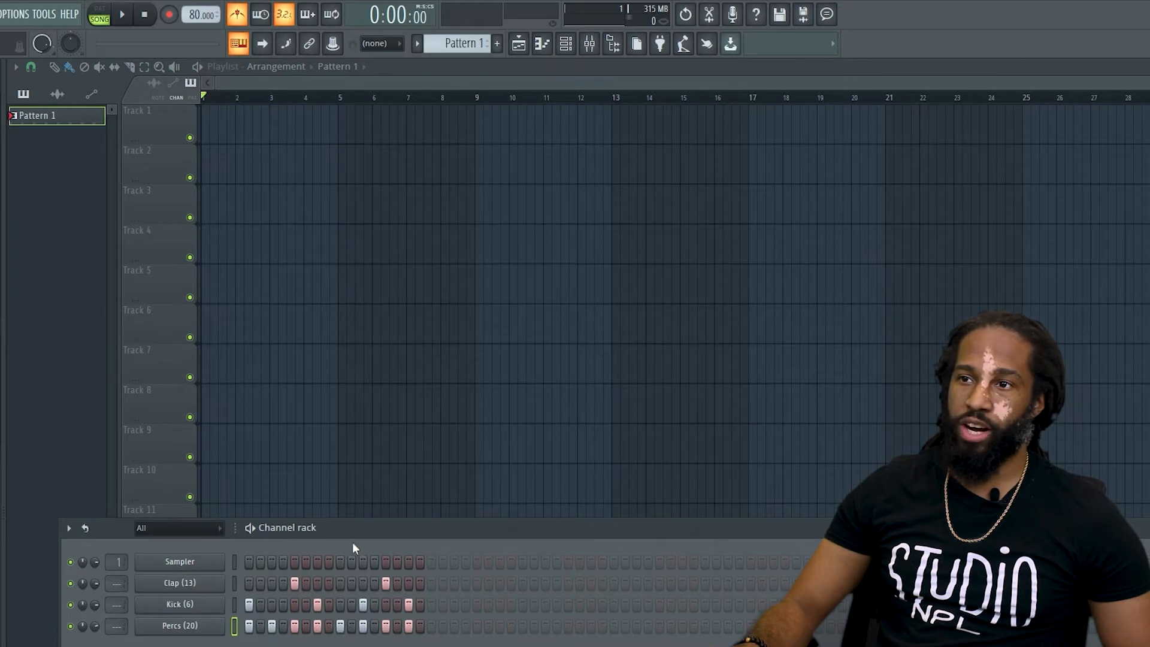
{"action": "key", "text": "space"}
{"action": "key", "text": "space"}
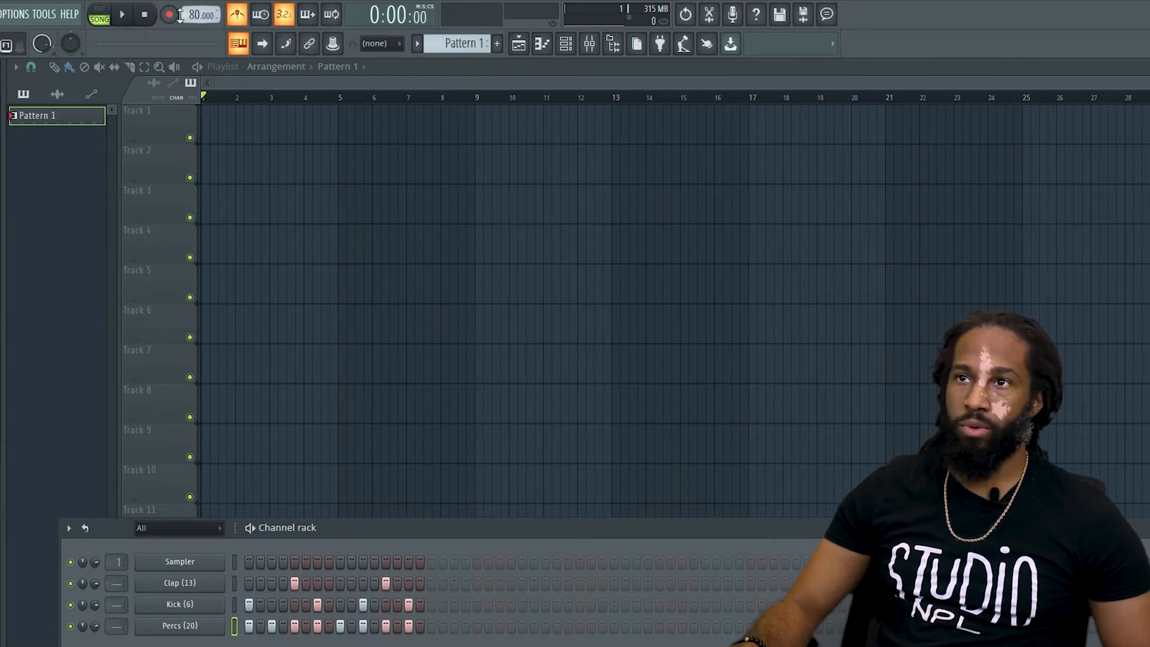
Switch playback to pattern mode with the metronome off and play the beat.
{"action": "left_click", "coordinate": [102, 15]}
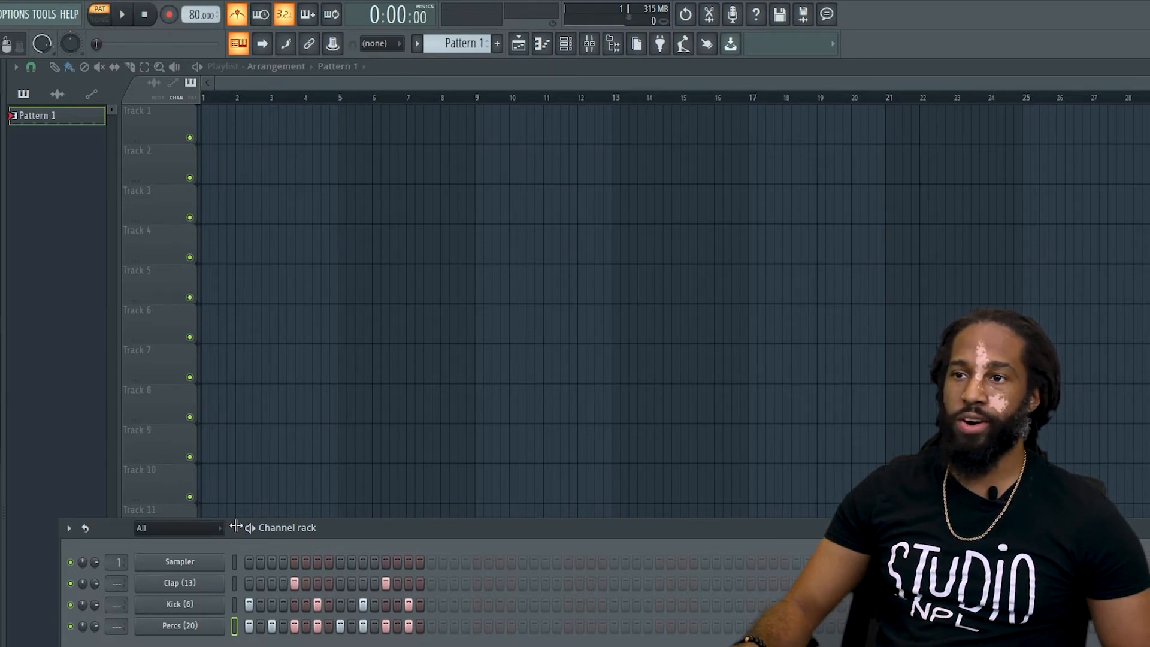
{"action": "left_click", "coordinate": [238, 15]}
{"action": "key", "text": "space"}
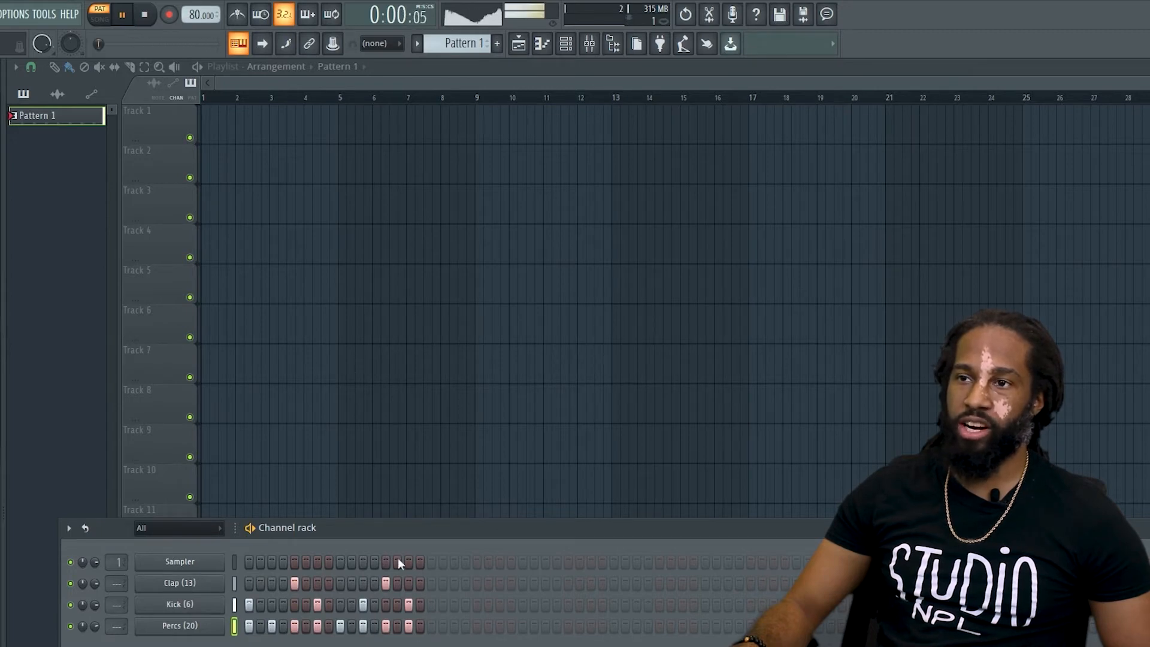
{"action": "key", "text": "space"}
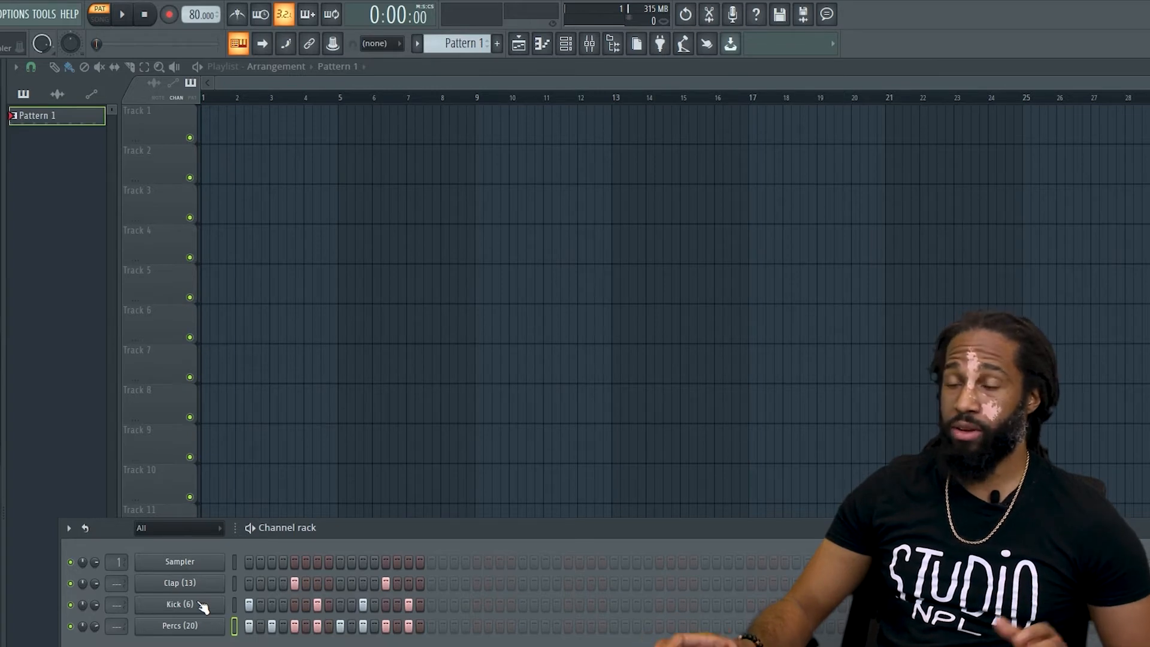
Try extending the pattern with extra Kick (6) steps beyond the first bar, and remove each of them.
{"action": "left_click", "coordinate": [454, 604]}
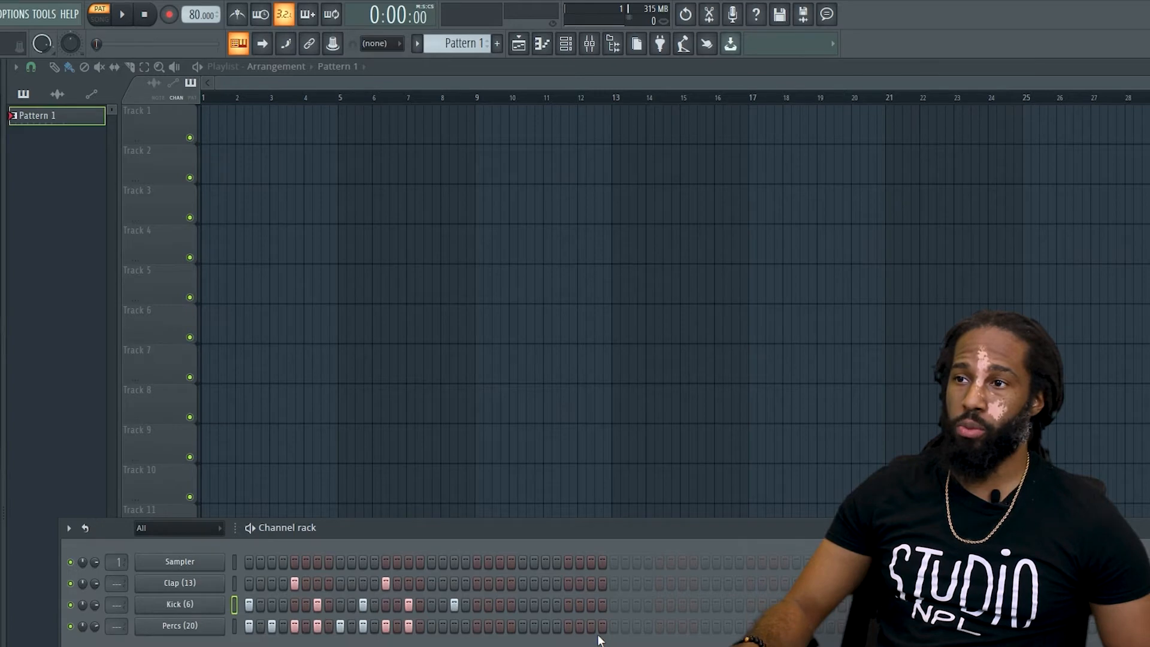
{"action": "left_click", "coordinate": [454, 604]}
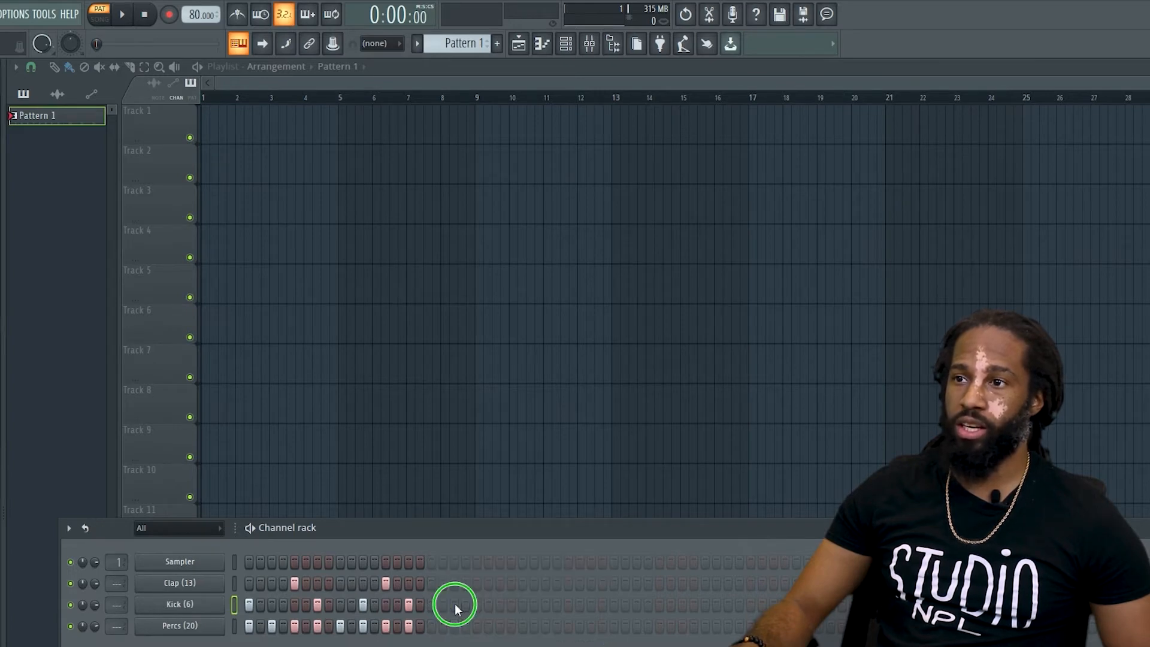
{"action": "left_click", "coordinate": [751, 605]}
{"action": "right_click", "coordinate": [751, 604]}
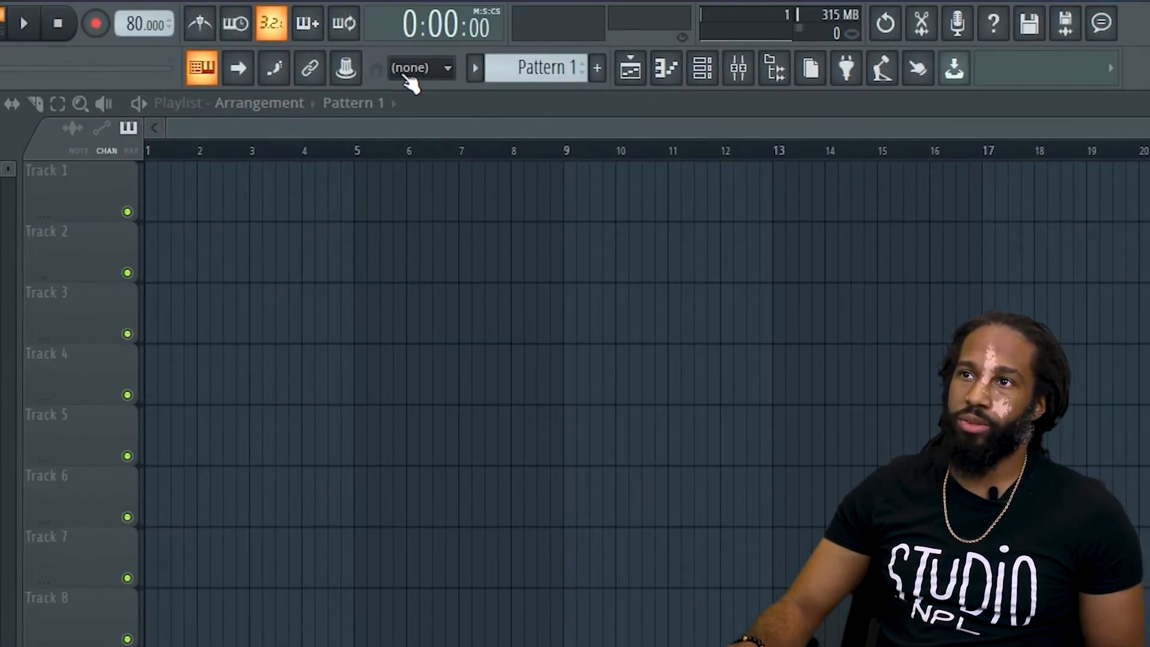
Set the global snap to Line.
{"action": "left_click", "coordinate": [412, 72]}
{"action": "left_click", "coordinate": [407, 71]}
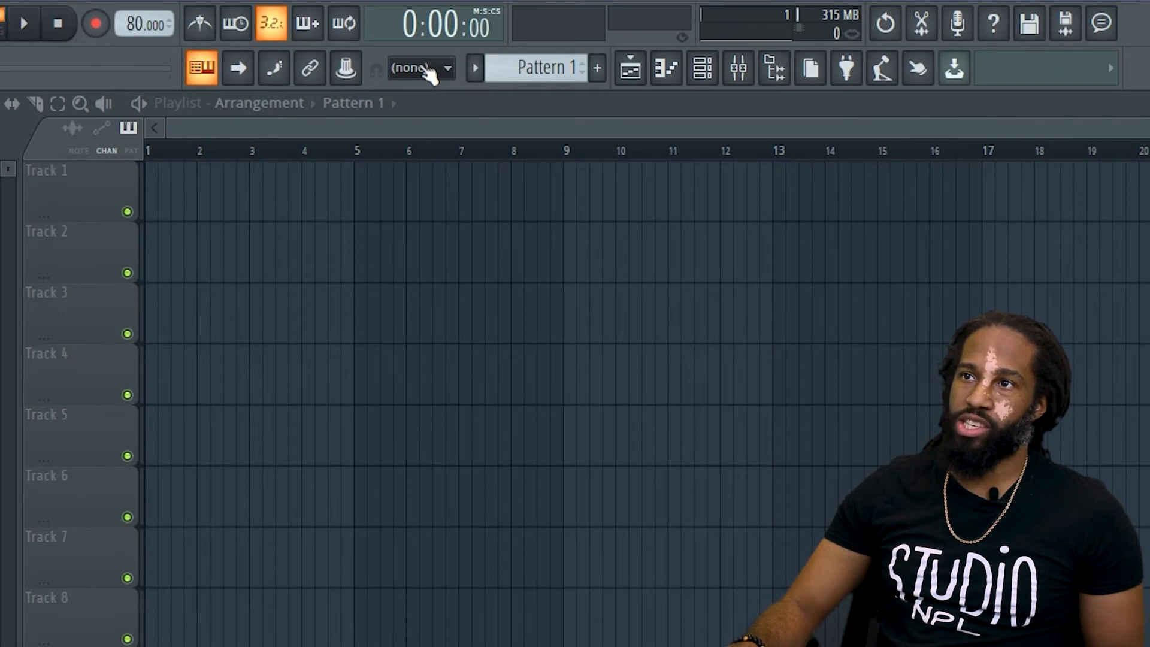
{"action": "left_click", "coordinate": [422, 70]}
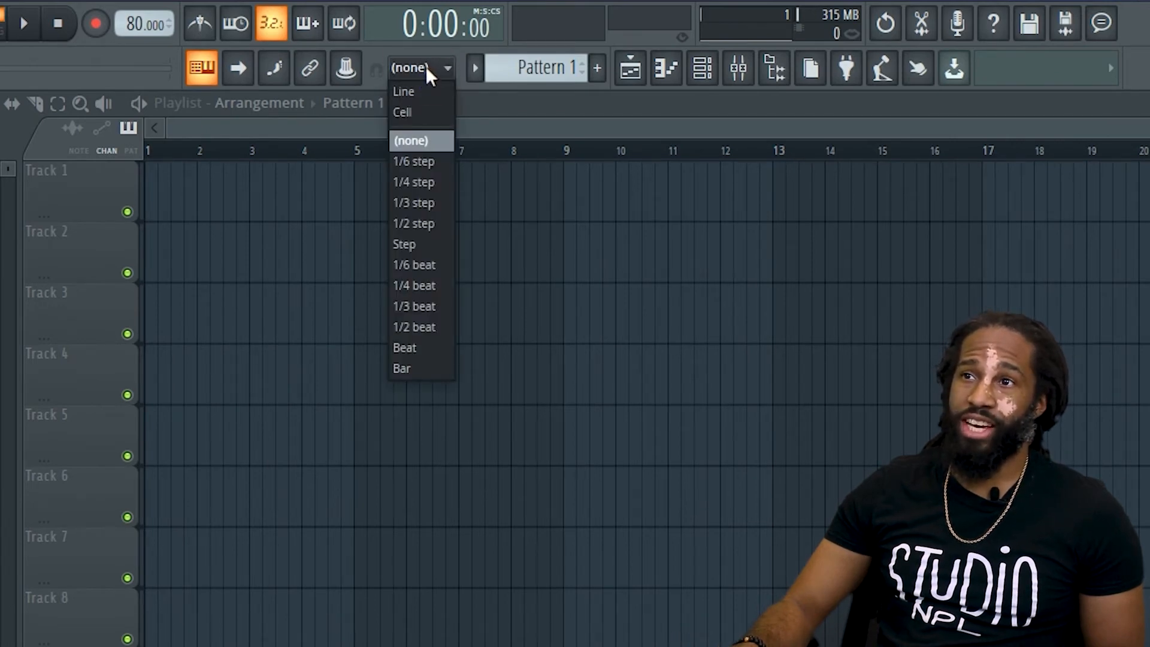
{"action": "left_click", "coordinate": [428, 90]}
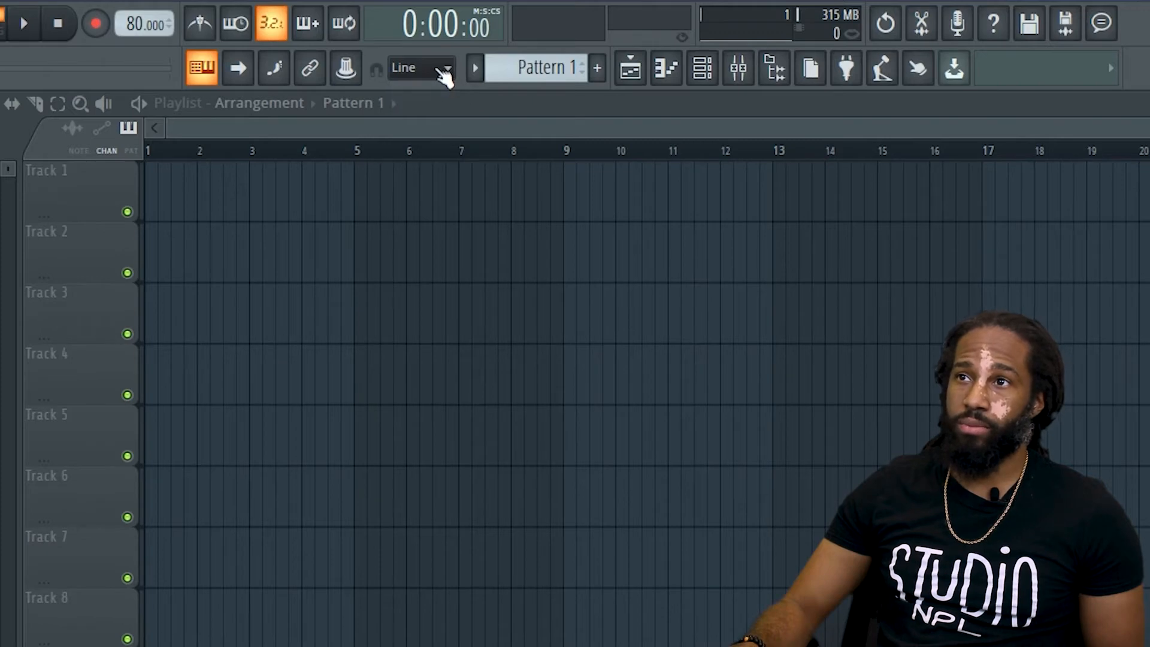
{"action": "left_click", "coordinate": [444, 74]}
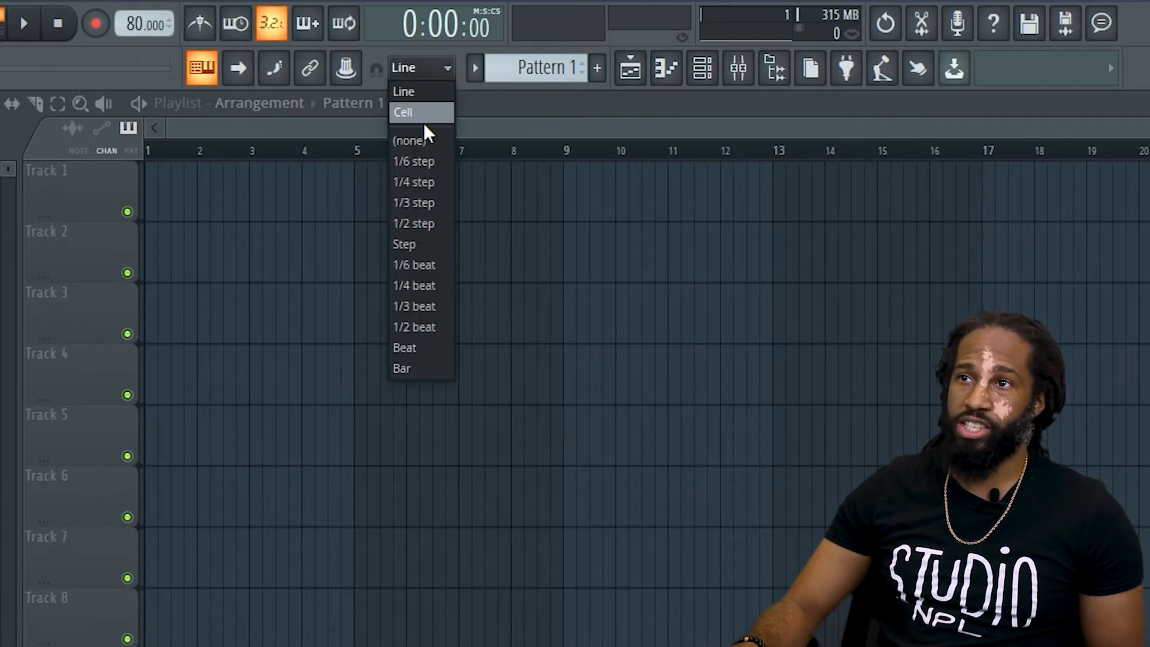
{"action": "left_click", "coordinate": [436, 67]}
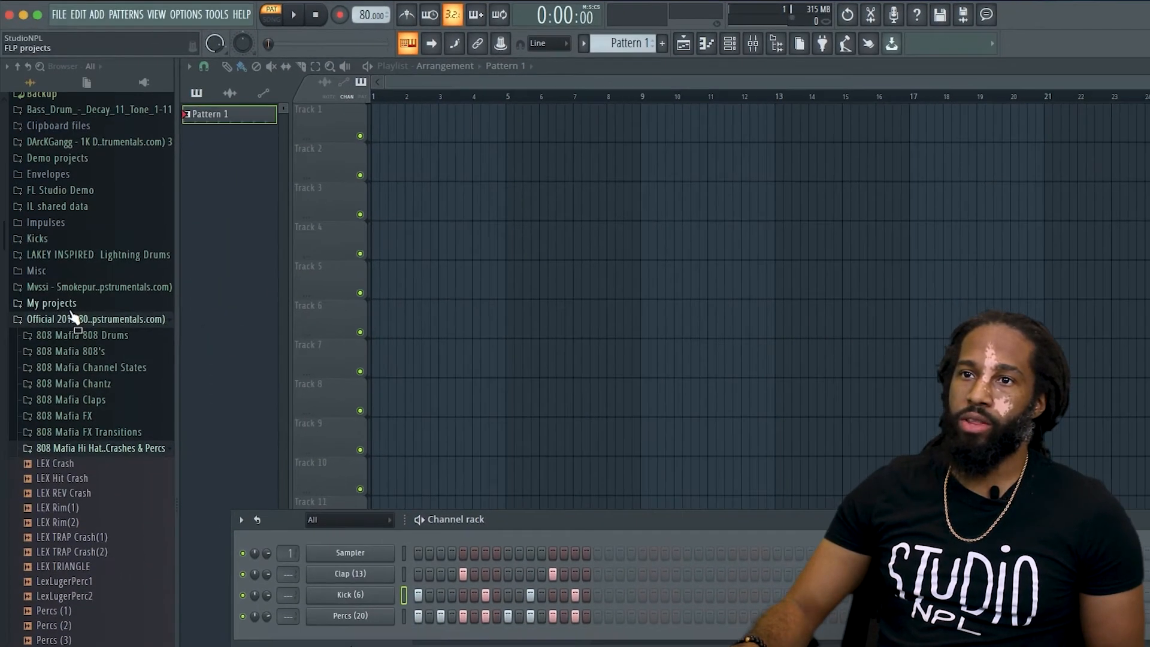
Collapse the Official 2013 808 folder in the browser and add an FL Keys channel, placing its window above the channel rack.
{"action": "left_click", "coordinate": [72, 318]}
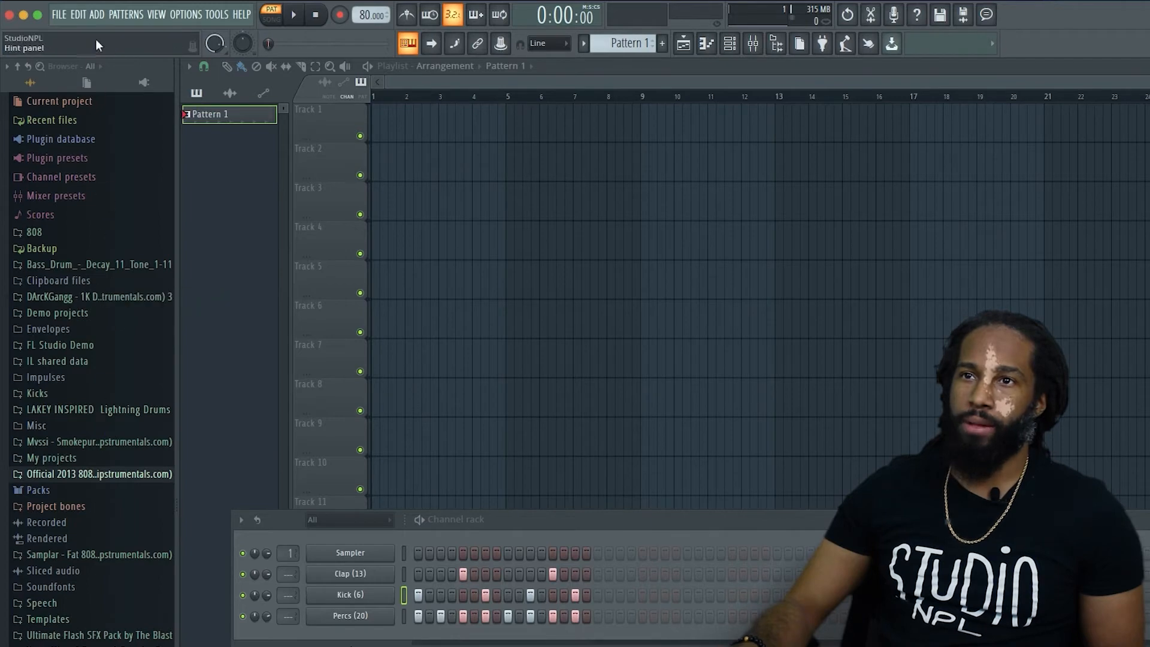
{"action": "left_click", "coordinate": [97, 15]}
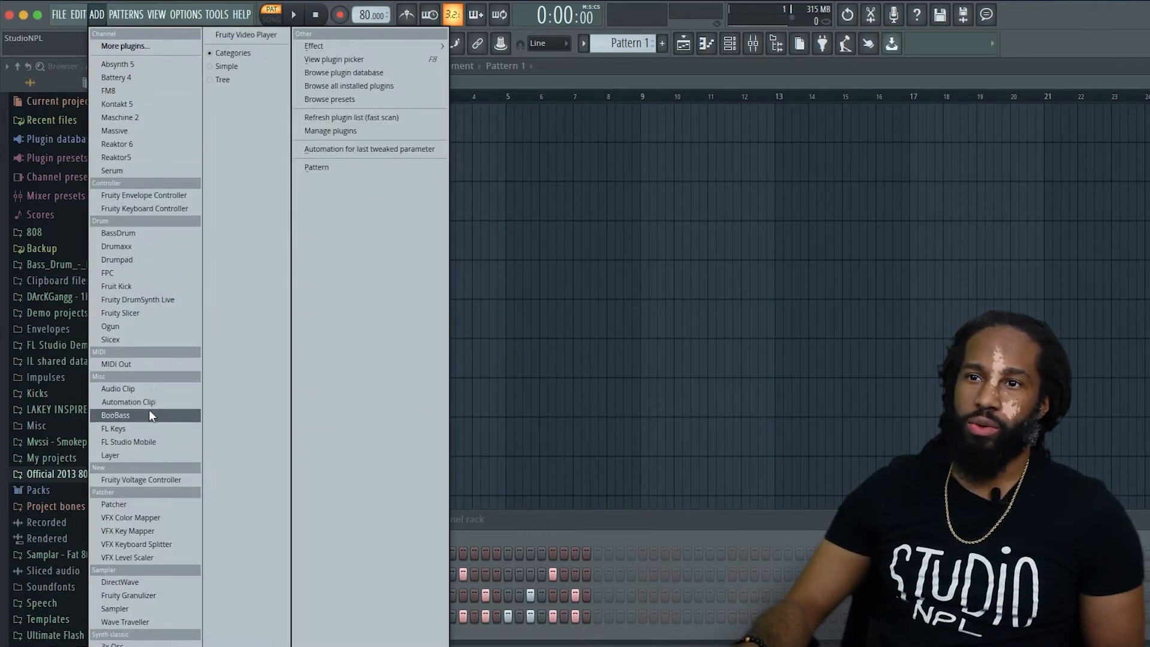
{"action": "left_click", "coordinate": [149, 428]}
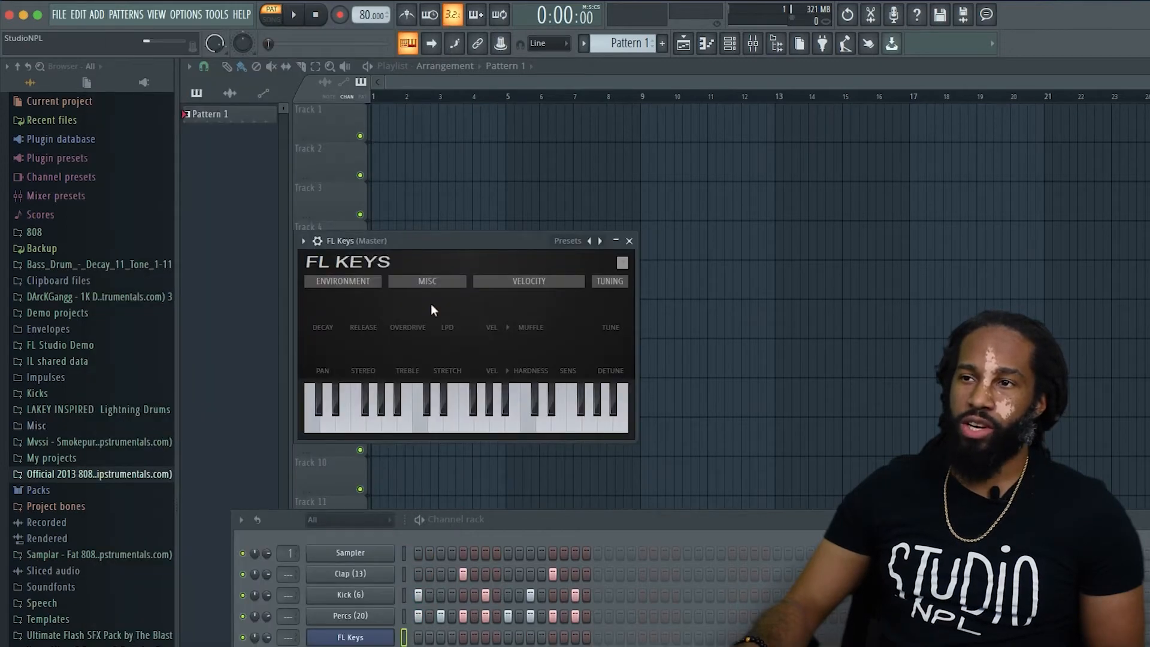
{"action": "left_click_drag", "start_coordinate": [440, 239], "coordinate": [384, 300]}
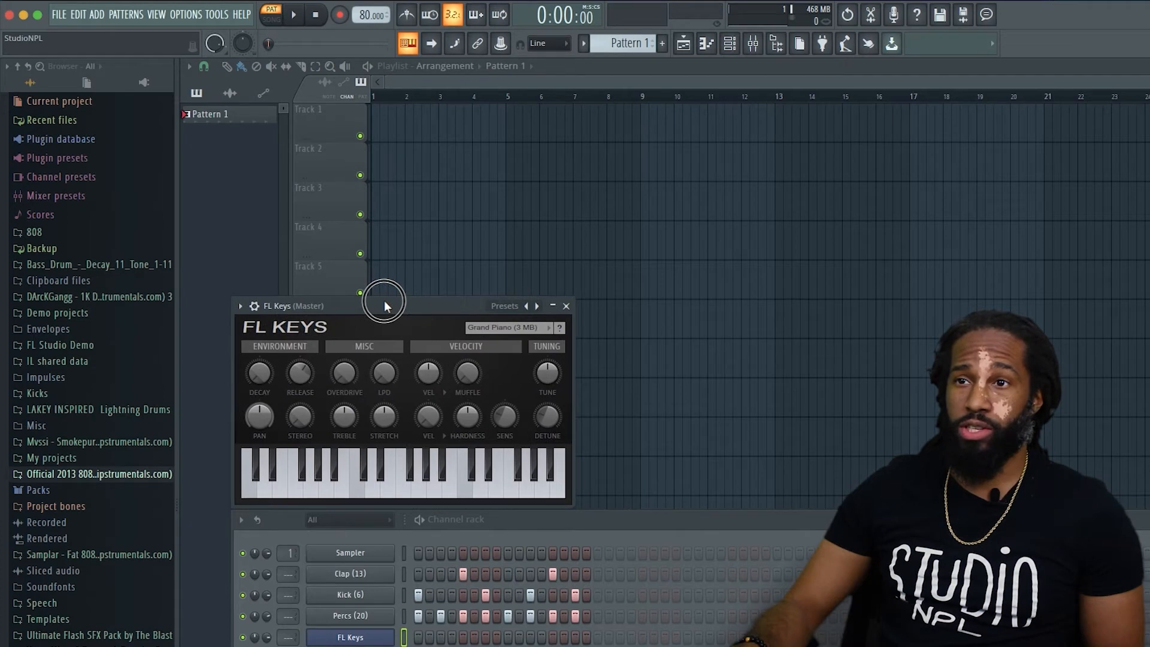
Enable steps 1, 4, 5, 8, 9, 12, 13 and 15 on the FL Keys channel and play the pattern.
{"action": "left_click", "coordinate": [418, 637]}
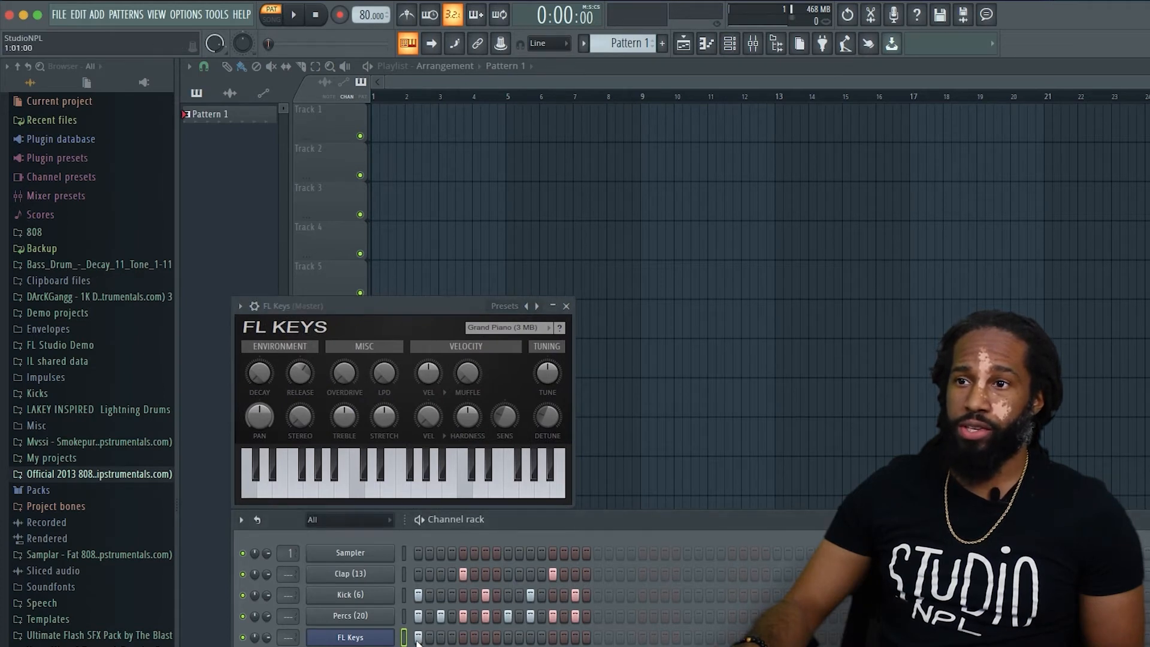
{"action": "left_click", "coordinate": [452, 637]}
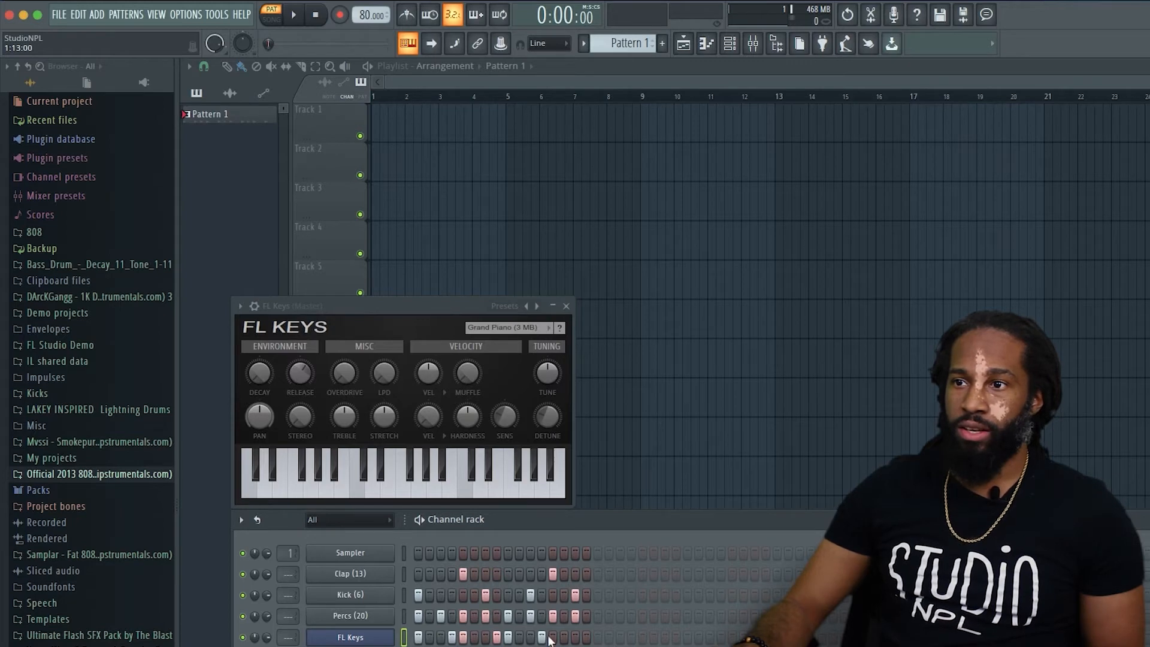
{"action": "left_click", "coordinate": [577, 636]}
{"action": "right_click", "coordinate": [585, 635]}
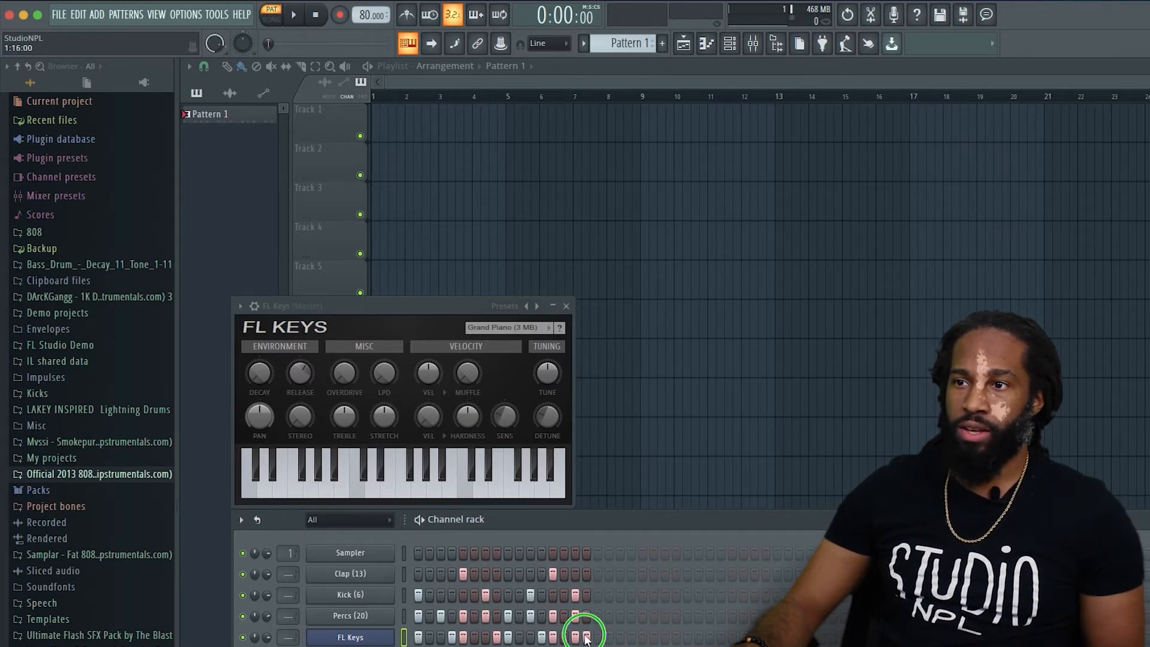
{"action": "key", "text": "space"}
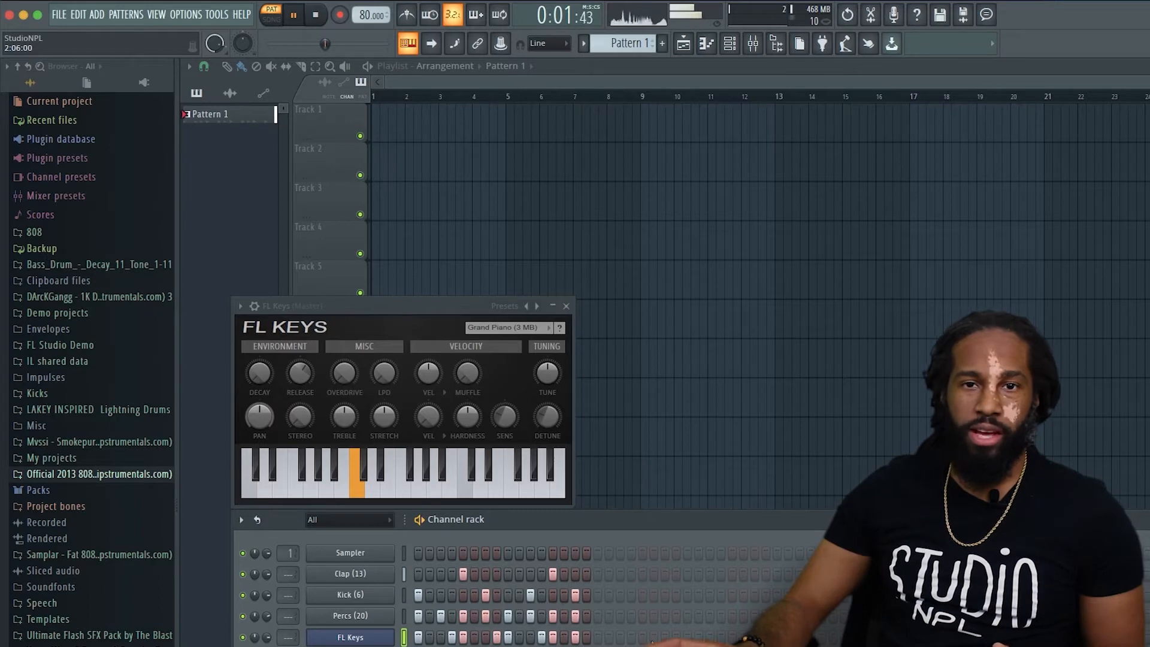
{"action": "key", "text": "space"}
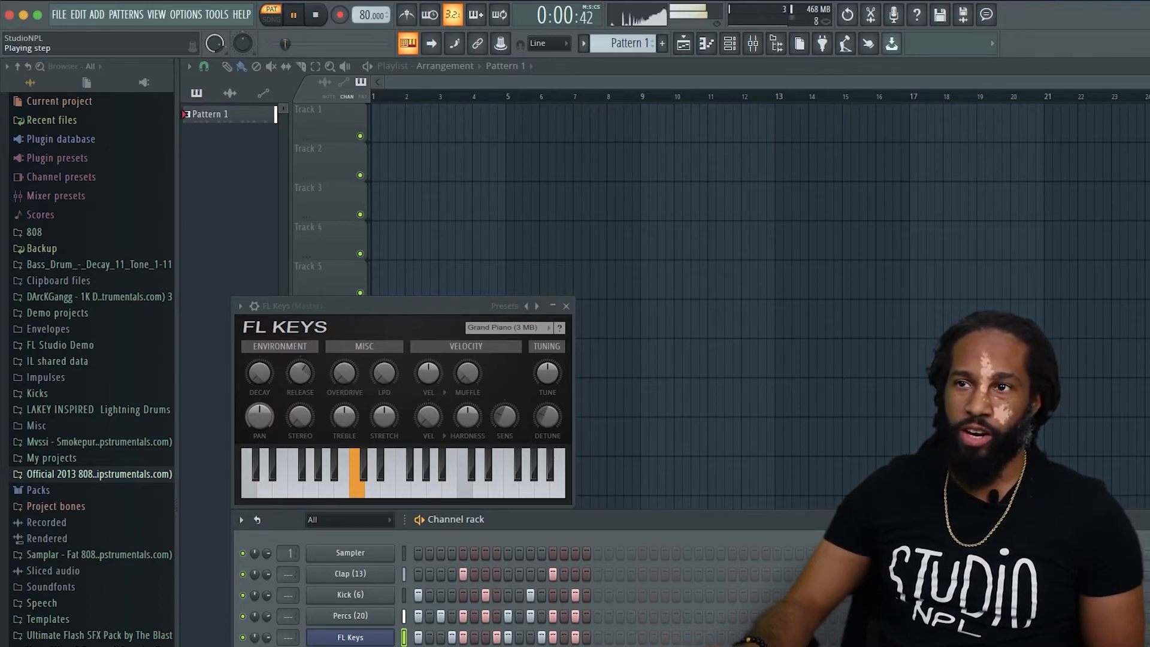
Open the FL Keys channel in the piano roll, then move and enlarge its window beside the FL Keys plugin.
{"action": "right_click", "coordinate": [377, 640]}
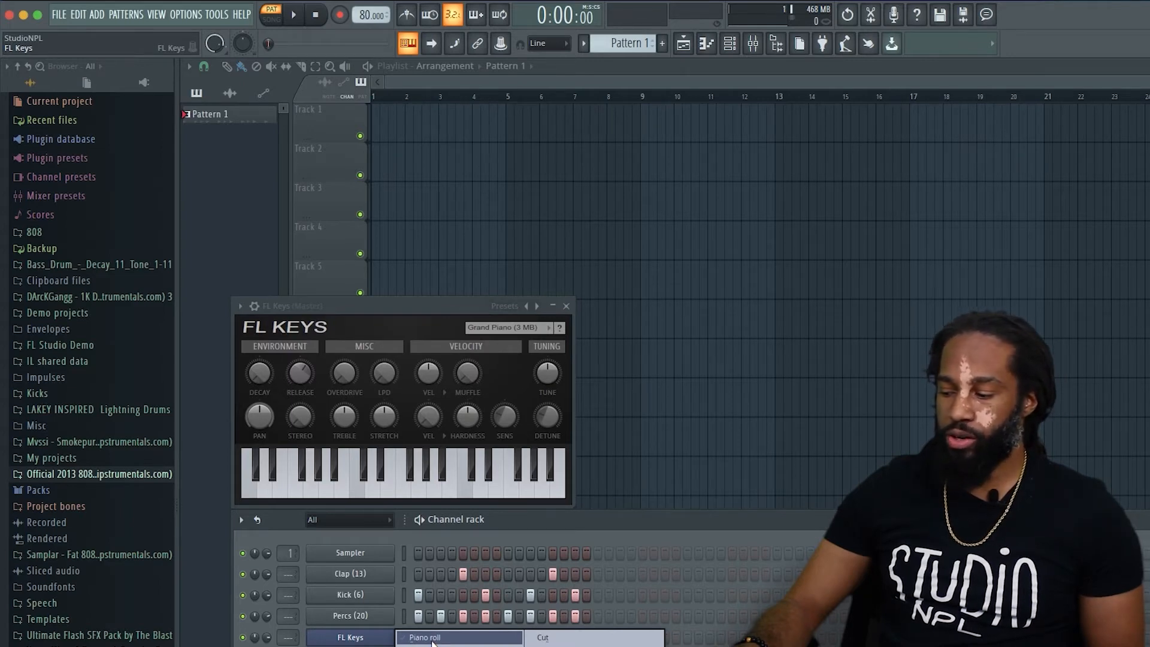
{"action": "left_click", "coordinate": [432, 639]}
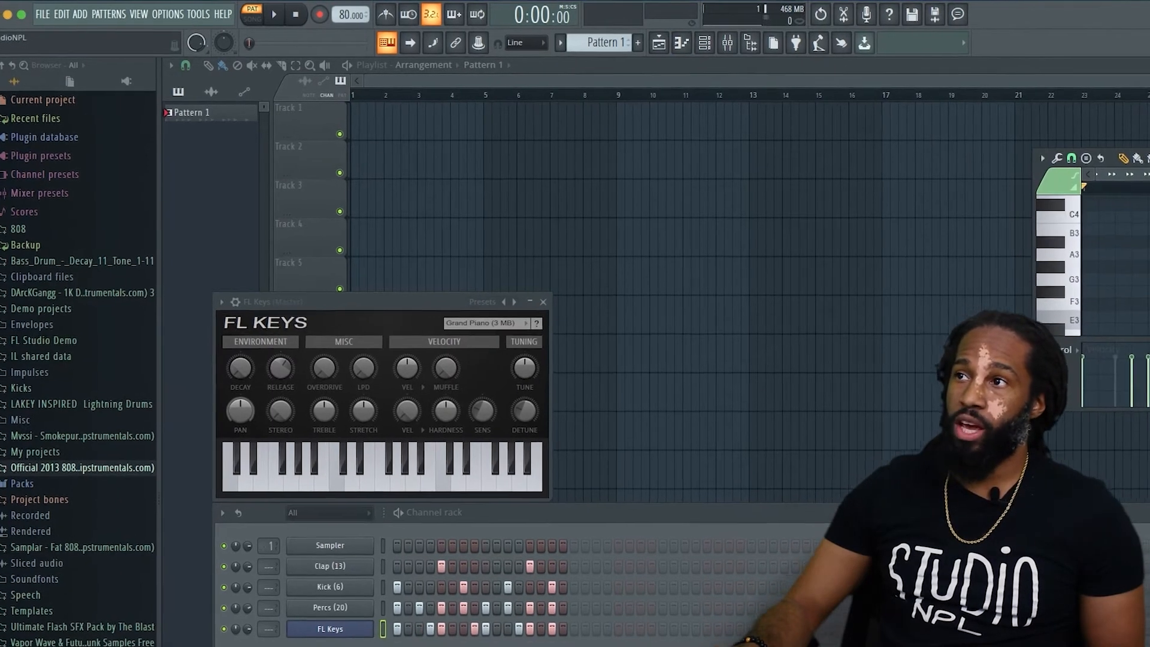
{"action": "left_click_drag", "start_coordinate": [1147, 158], "coordinate": [1001, 93]}
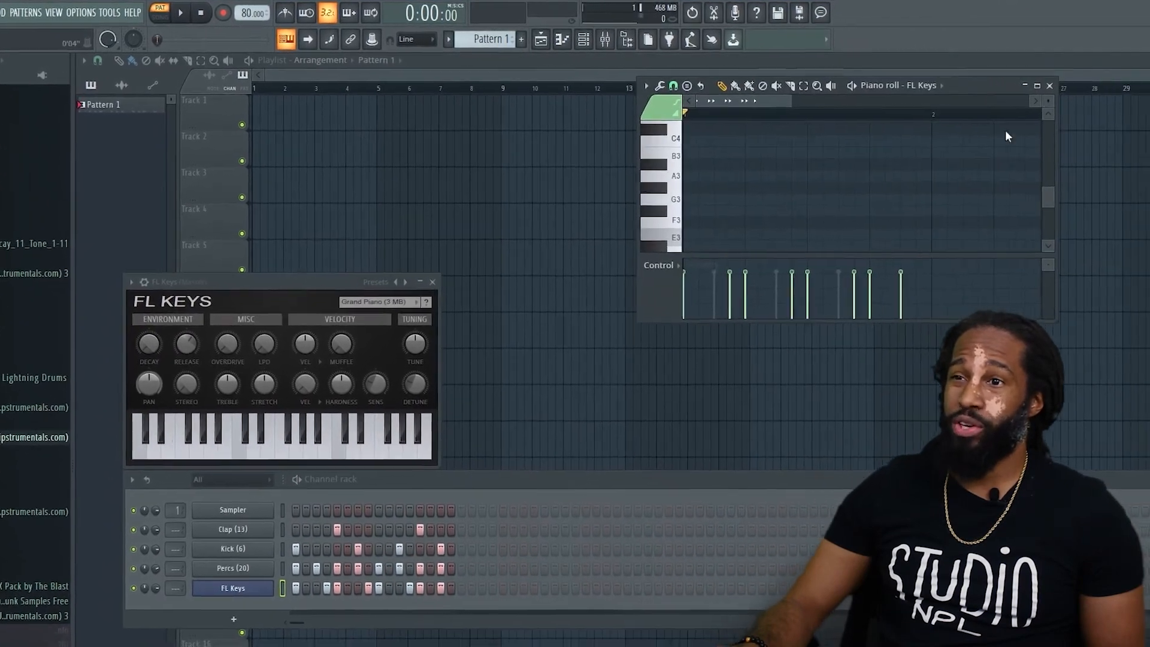
{"action": "left_click_drag", "start_coordinate": [1059, 322], "coordinate": [1149, 646]}
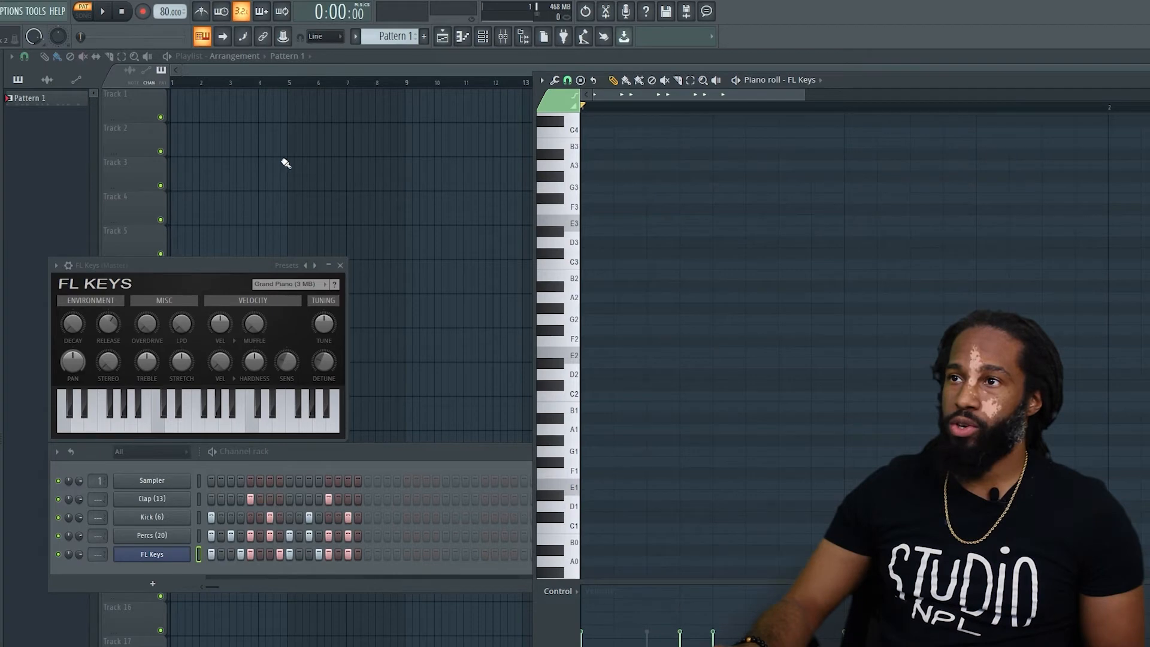
{"action": "left_click_drag", "start_coordinate": [575, 177], "coordinate": [577, 350]}
{"action": "scroll", "coordinate": [577, 336], "scroll_direction": "up", "scroll_amount": 6}
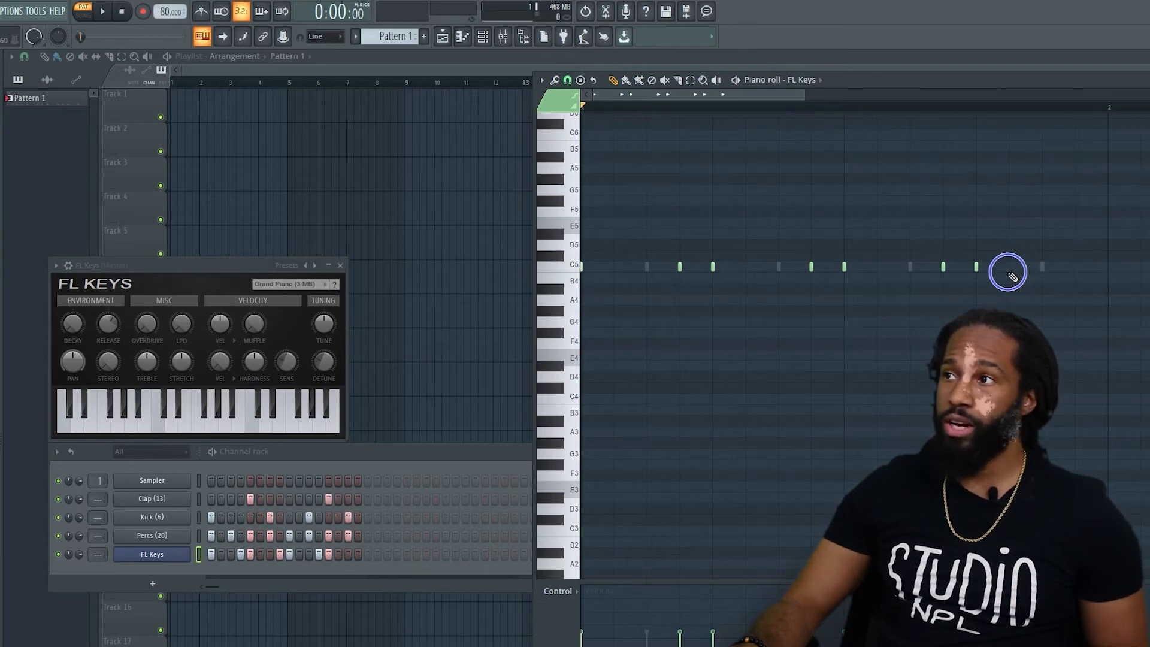
Redraw the last C5 note one step long, and lengthen all the C5 notes by one step.
{"action": "right_click", "coordinate": [1041, 267]}
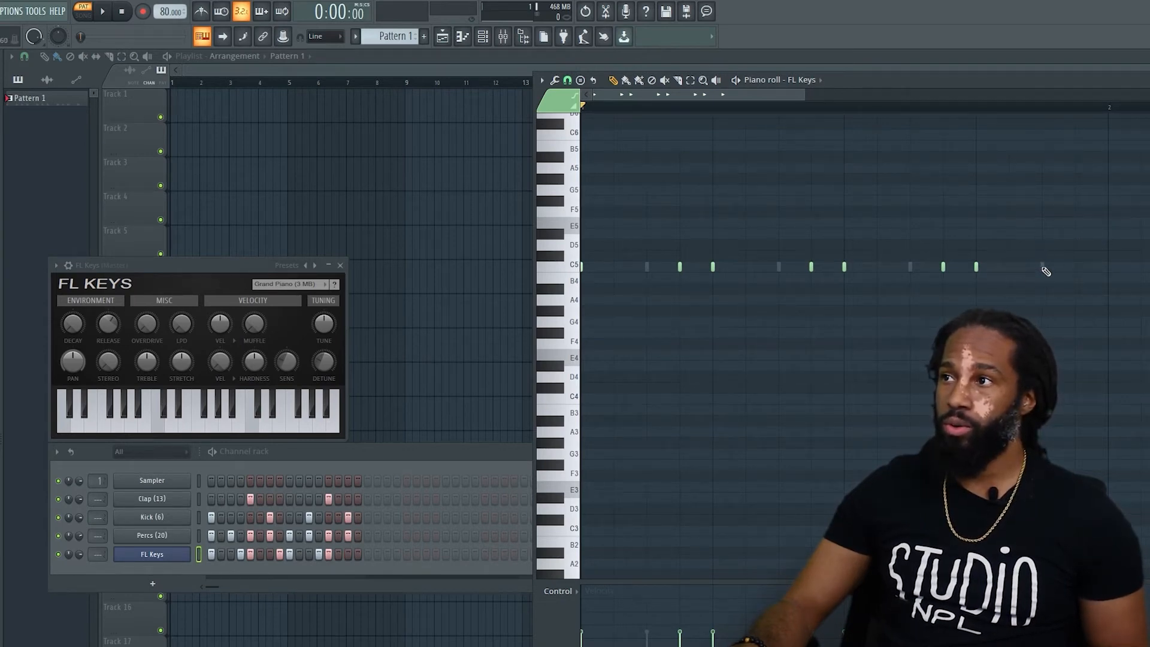
{"action": "mouse_move", "coordinate": [1042, 268]}
{"action": "left_mouse_down"}
{"action": "mouse_move", "coordinate": [1107, 268]}
{"action": "mouse_move", "coordinate": [1076, 268]}
{"action": "left_mouse_up"}
{"action": "left_click_drag", "start_coordinate": [1138, 210], "coordinate": [541, 323]}
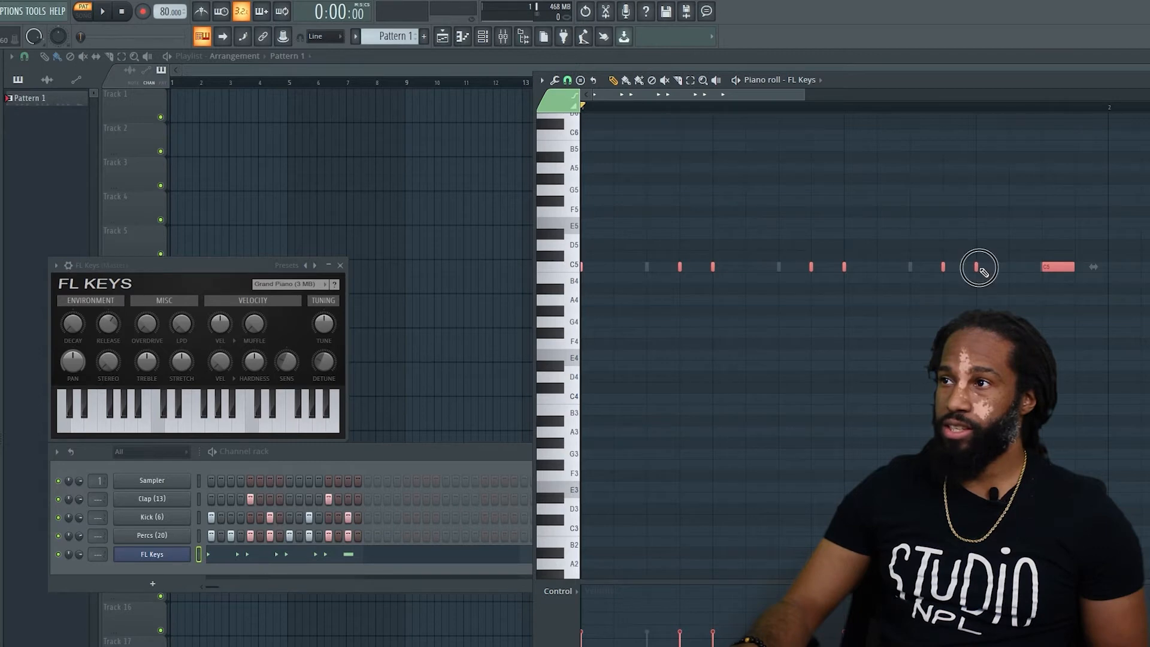
{"action": "left_click_drag", "start_coordinate": [979, 268], "coordinate": [999, 269]}
{"action": "left_click", "coordinate": [990, 299]}
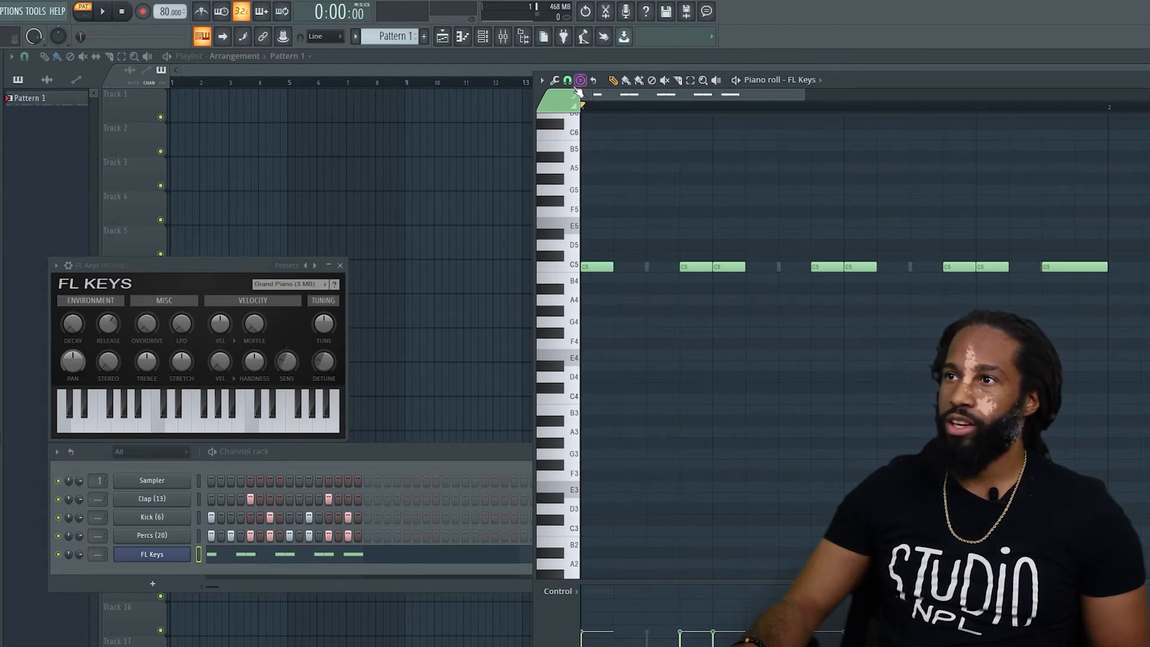
Set the piano roll snap to Main and the global snap to 1/2 step.
{"action": "left_click", "coordinate": [567, 81]}
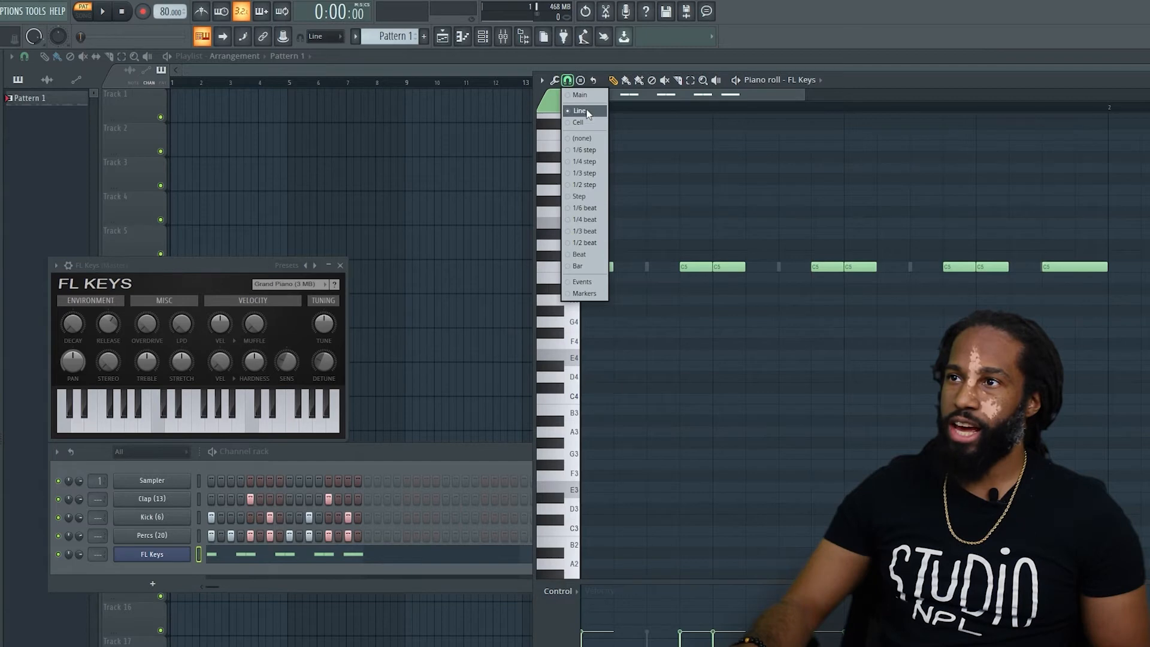
{"action": "left_click", "coordinate": [587, 96]}
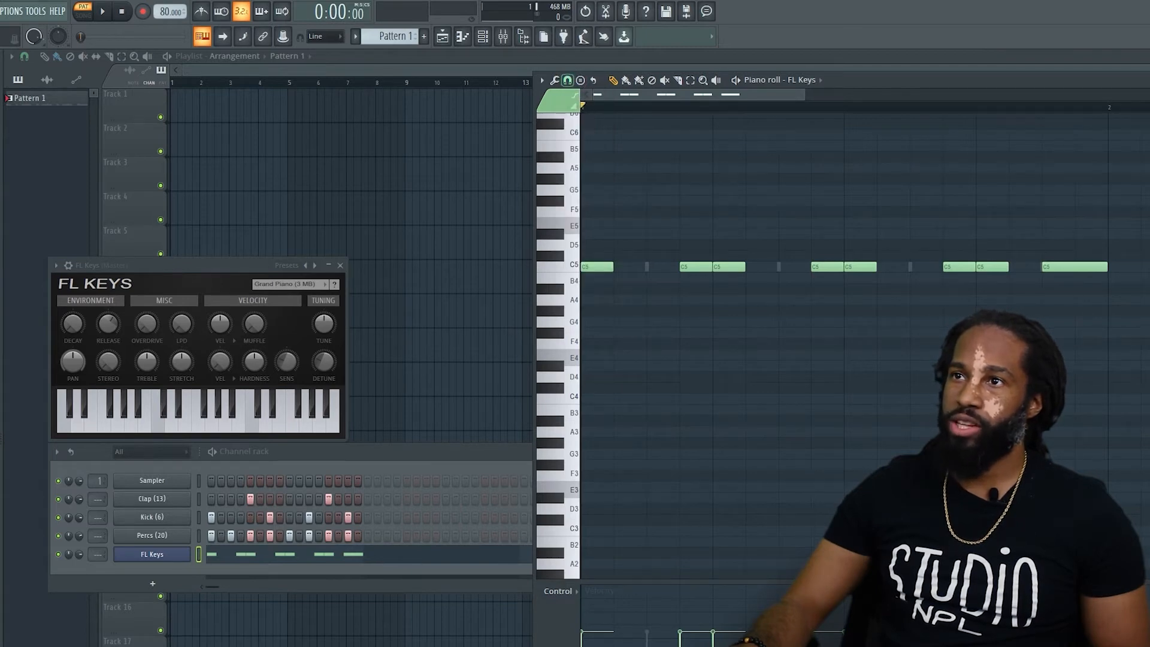
{"action": "left_click", "coordinate": [325, 36]}
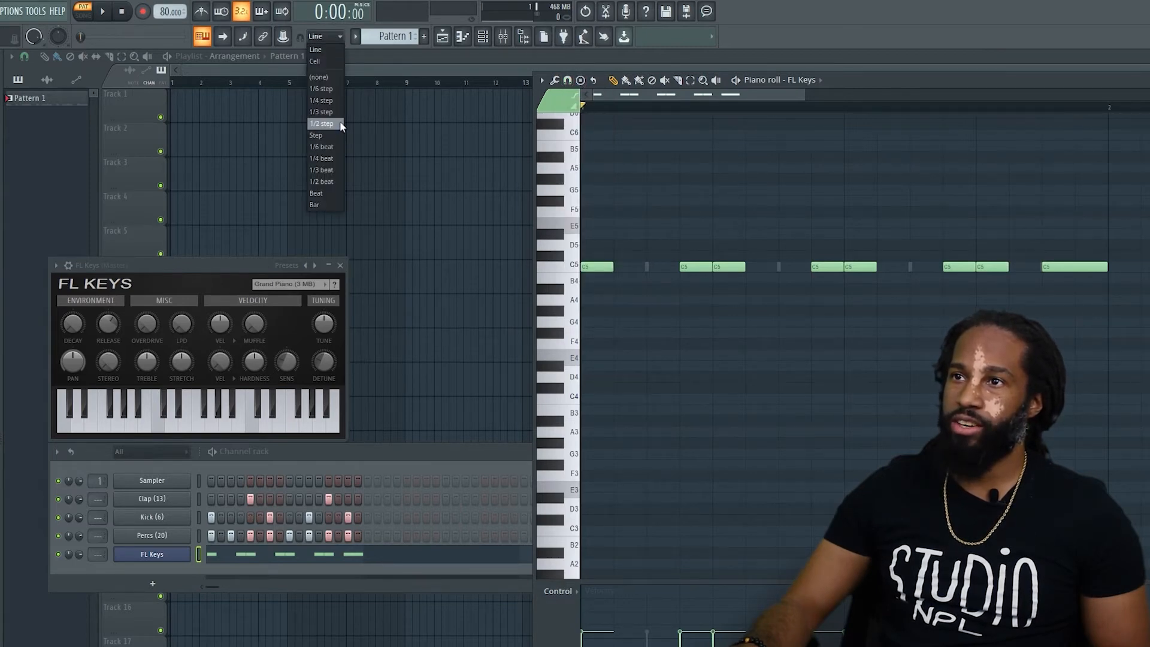
{"action": "left_click", "coordinate": [323, 123]}
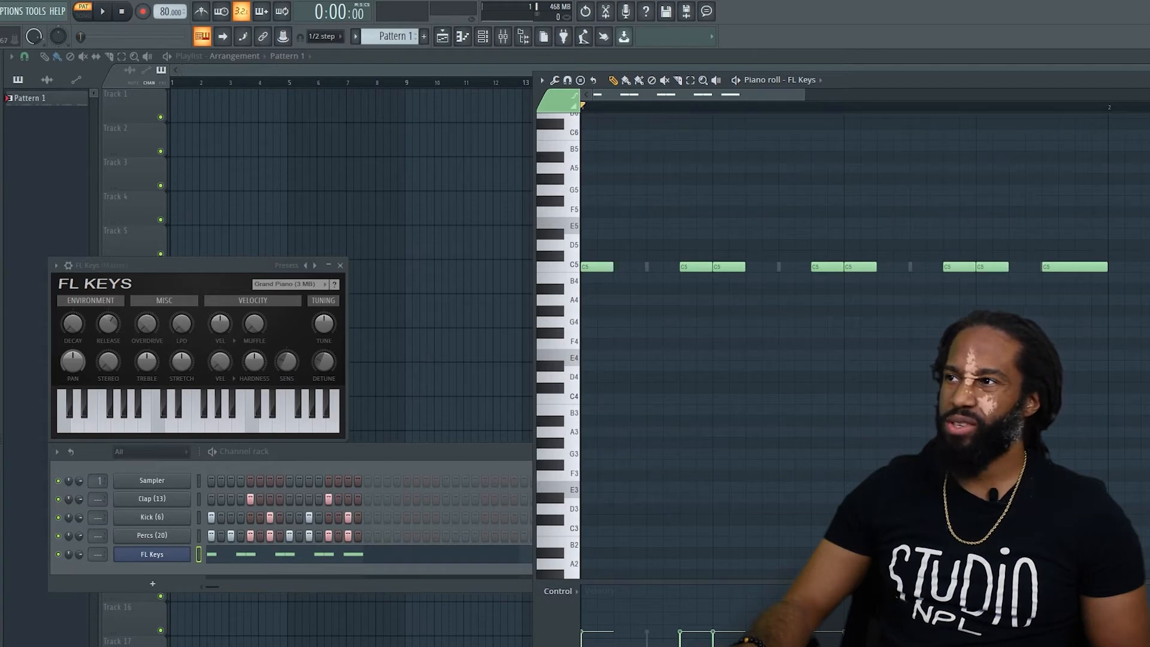
Shorten all the C5 notes by half a step and play the pattern.
{"action": "key", "text": "ctrl+a"}
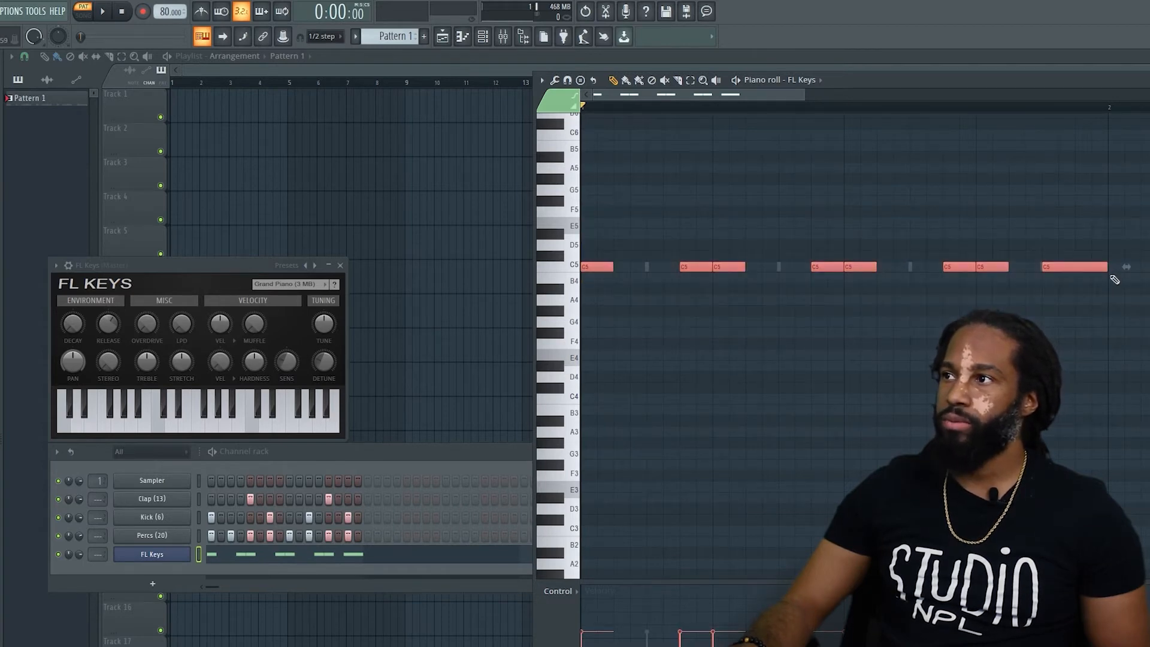
{"action": "left_click_drag", "start_coordinate": [1106, 267], "coordinate": [1091, 267]}
{"action": "left_click", "coordinate": [1078, 299]}
{"action": "right_click", "coordinate": [1108, 301]}
{"action": "key", "text": "space"}
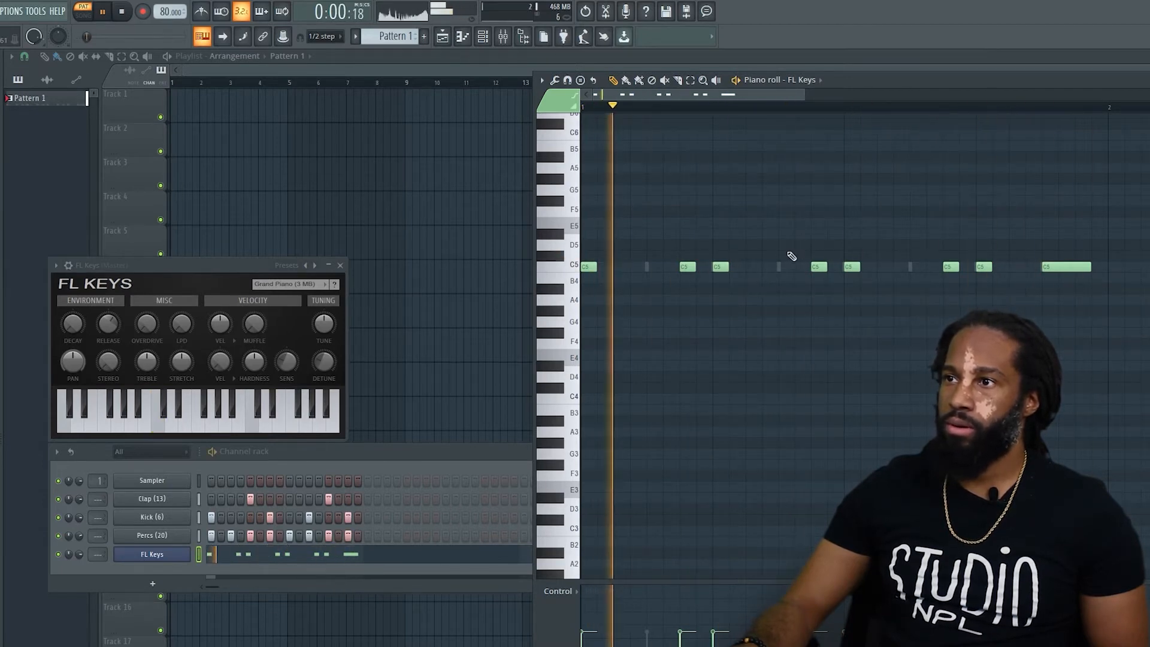
{"action": "key", "text": "space"}
Raise the second C5 note to D5, raise the third and second-to-last C5 notes to D#5, and play the pattern.
{"action": "left_click_drag", "start_coordinate": [688, 267], "coordinate": [731, 239]}
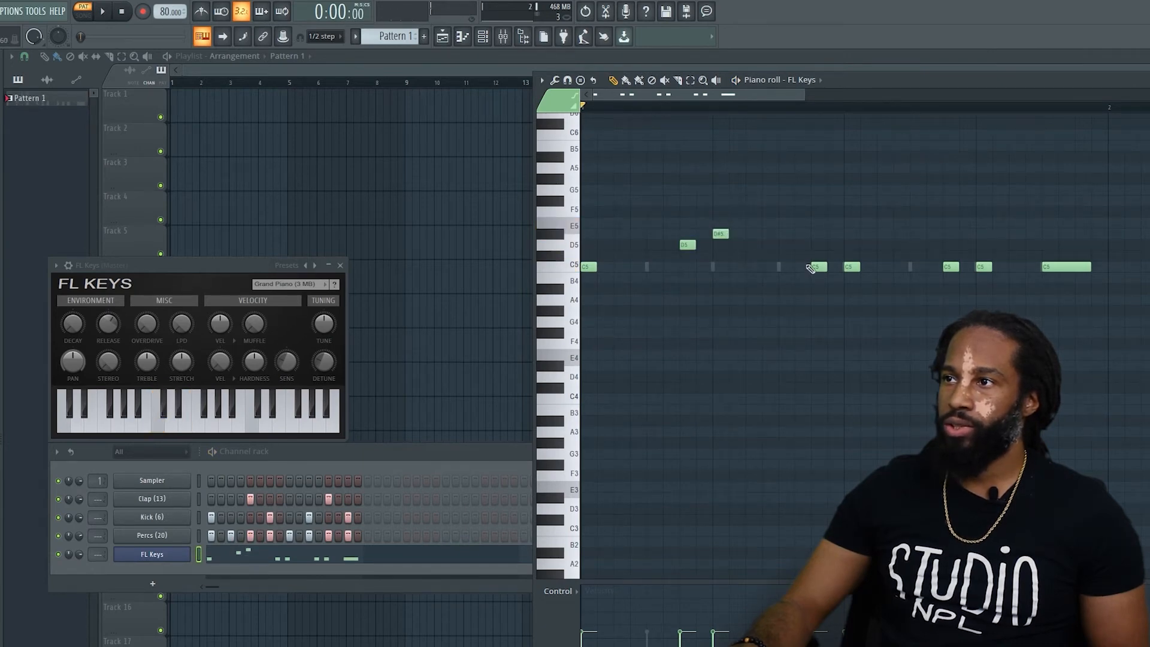
{"action": "key", "text": "space"}
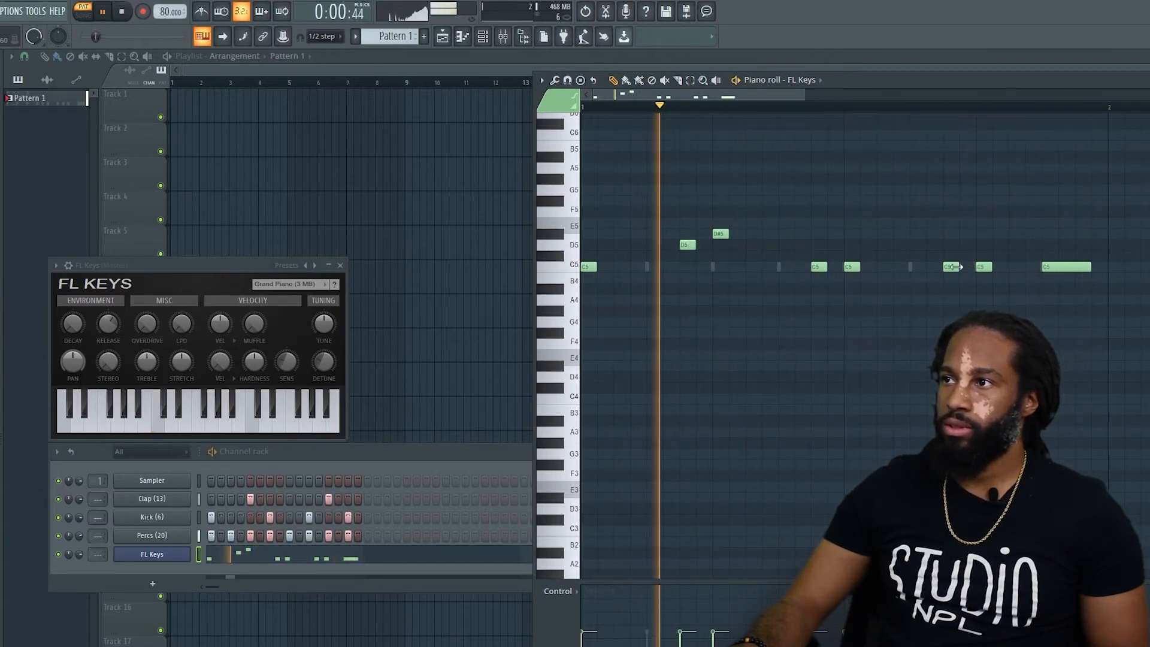
{"action": "key", "text": "space"}
{"action": "left_click", "coordinate": [984, 266]}
{"action": "left_click_drag", "start_coordinate": [984, 267], "coordinate": [984, 234]}
{"action": "key", "text": "space"}
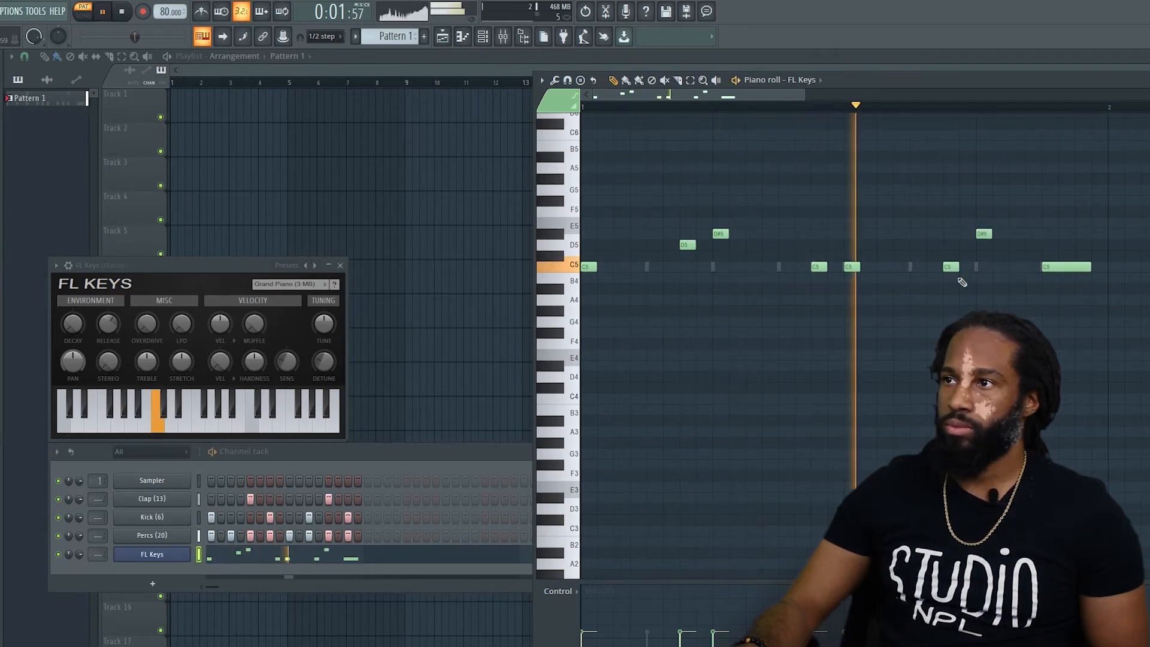
{"action": "key", "text": "space"}
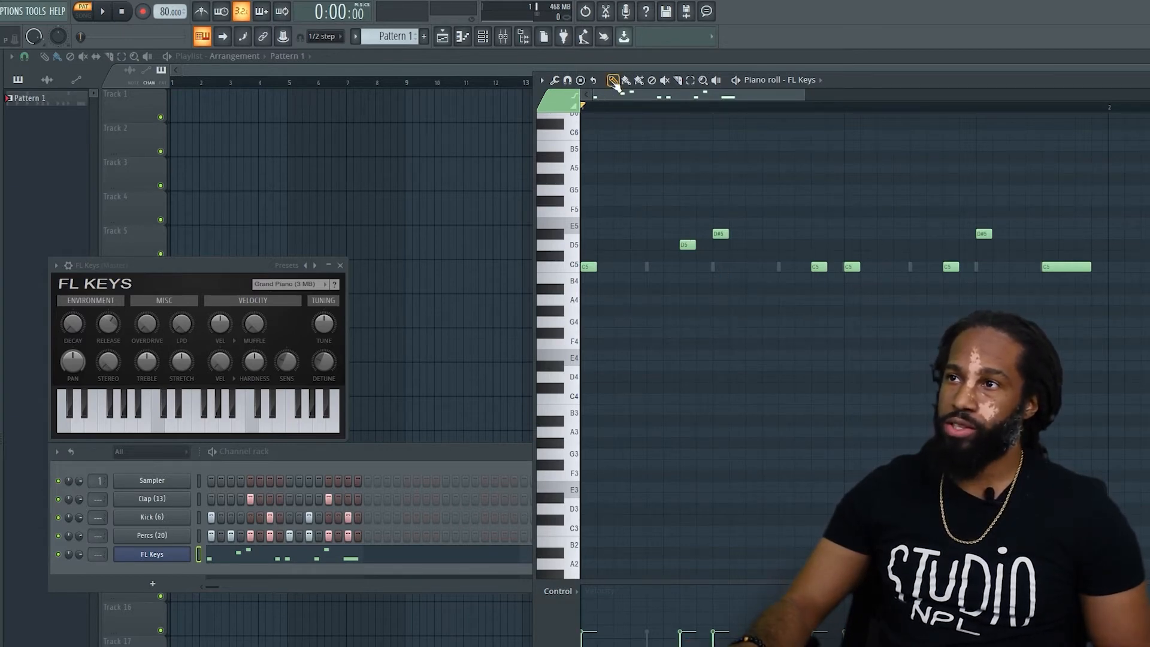
Stamp a Major 7th chord rooted on F3 at the start of the bar and delete the C5 note above it.
{"action": "left_click", "coordinate": [580, 80]}
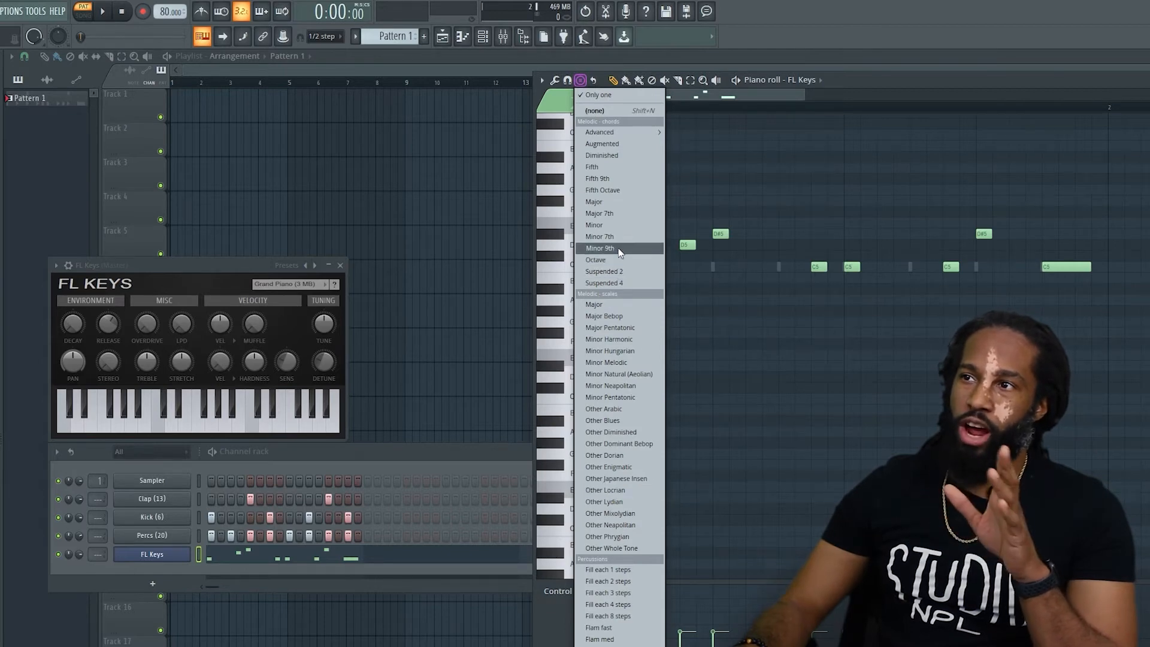
{"action": "left_click", "coordinate": [610, 214]}
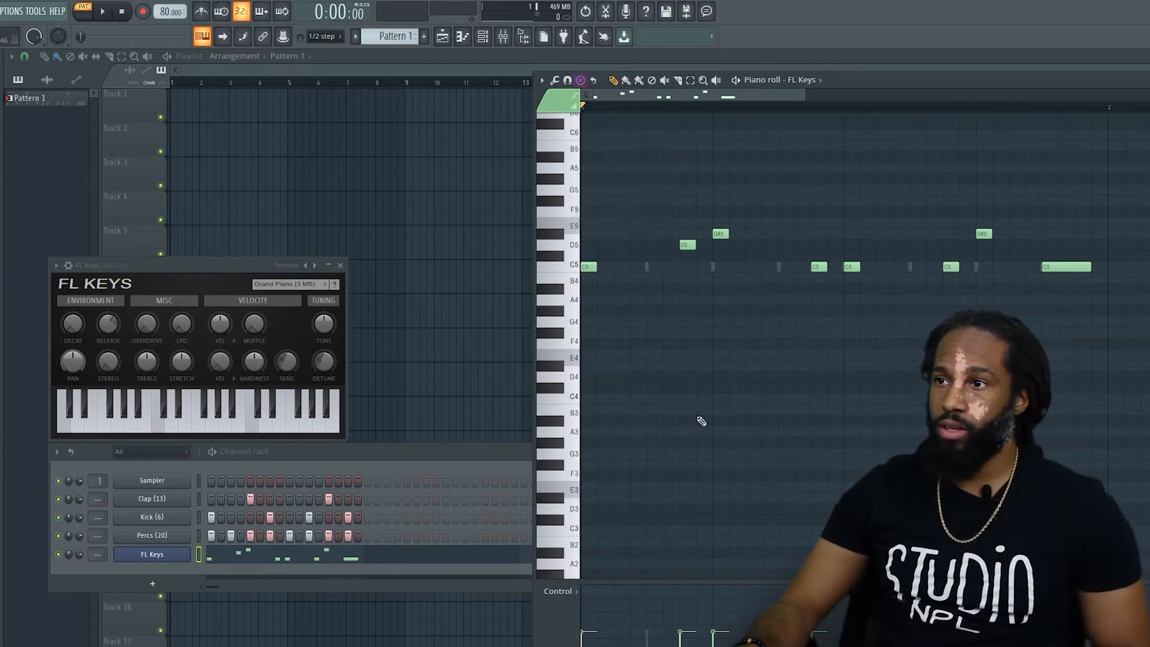
{"action": "left_click", "coordinate": [590, 477]}
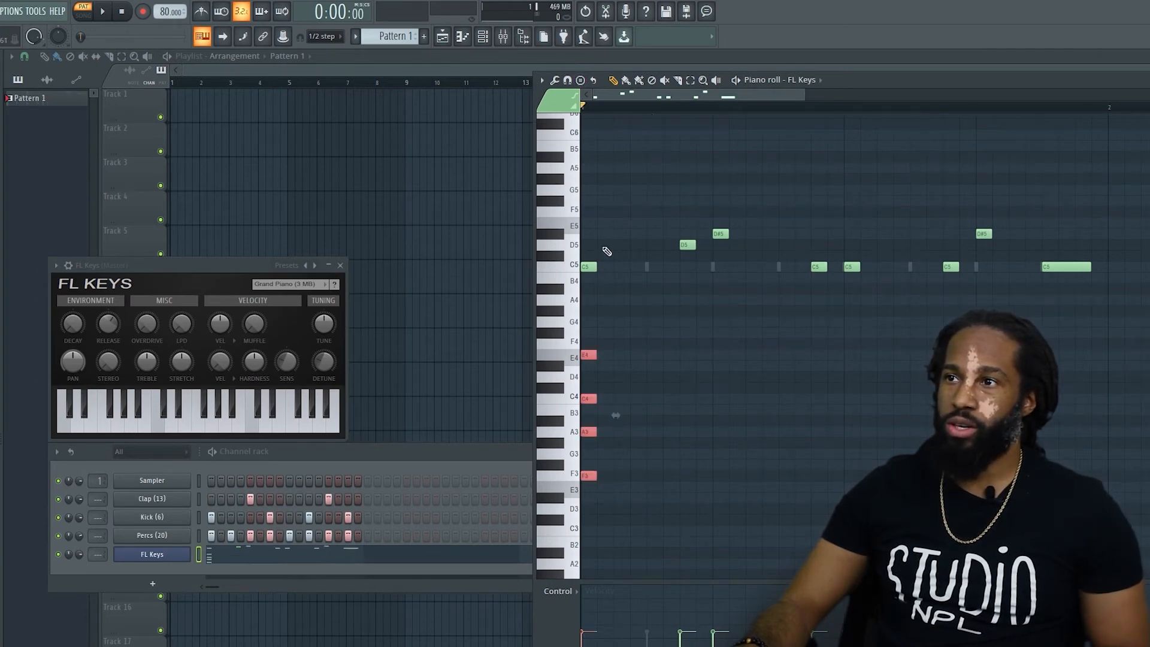
{"action": "left_click", "coordinate": [595, 234]}
{"action": "right_click", "coordinate": [595, 265]}
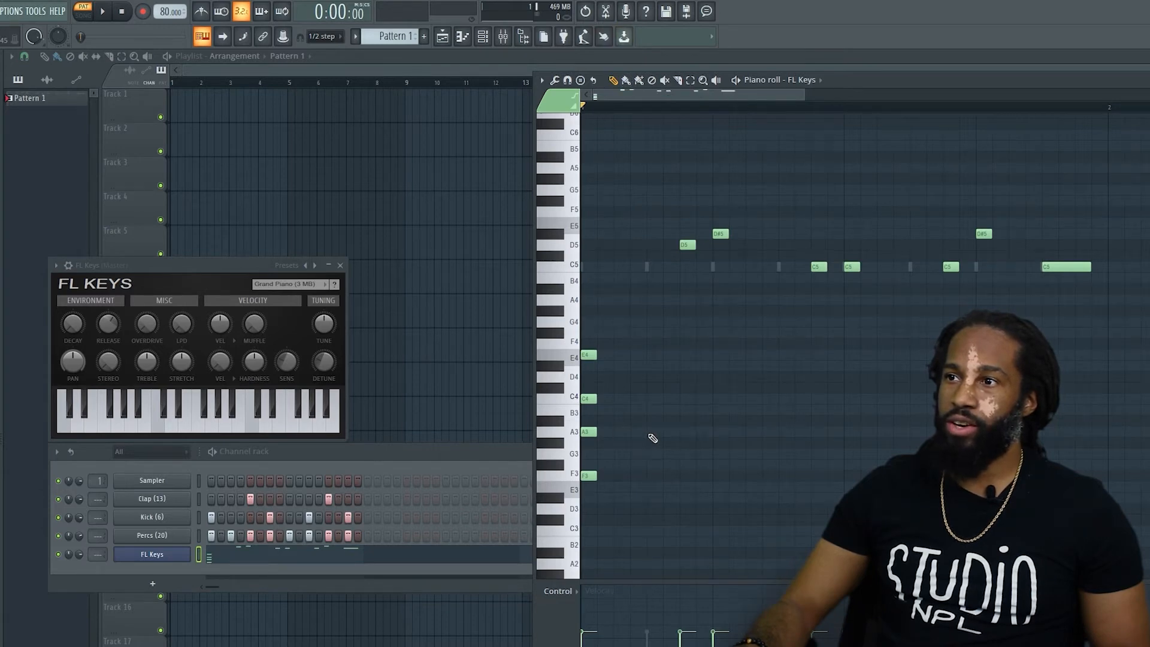
Stamp a second Major 7th chord one and a half steps into the bar and lower its root to F3.
{"action": "left_click", "coordinate": [581, 79]}
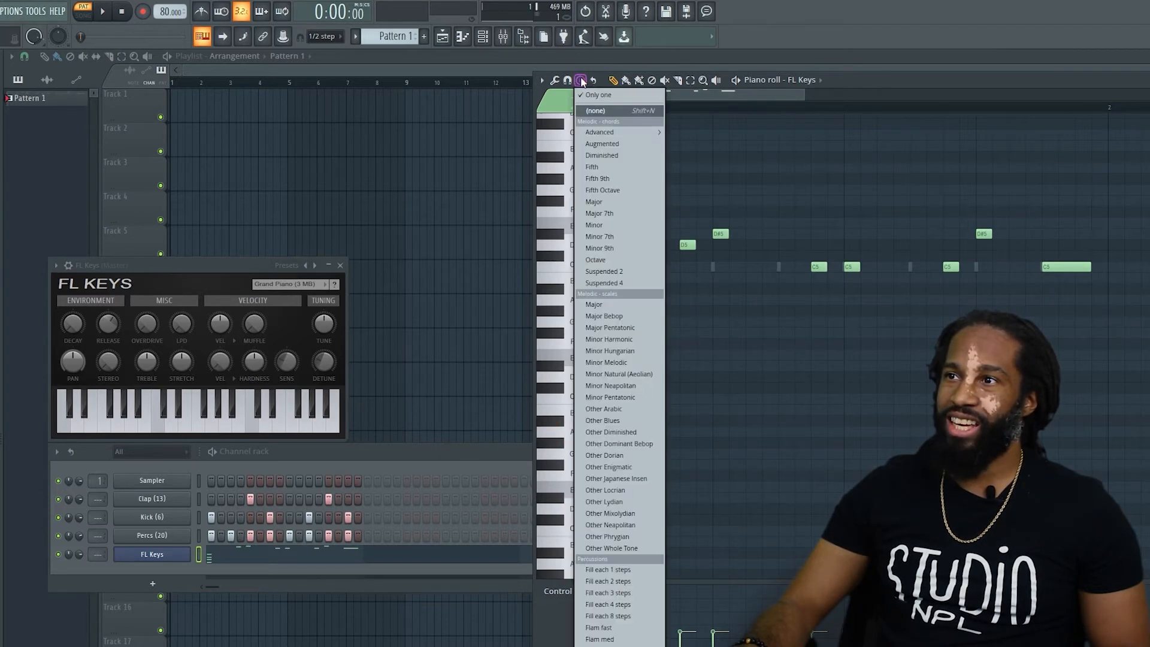
{"action": "left_click", "coordinate": [618, 214]}
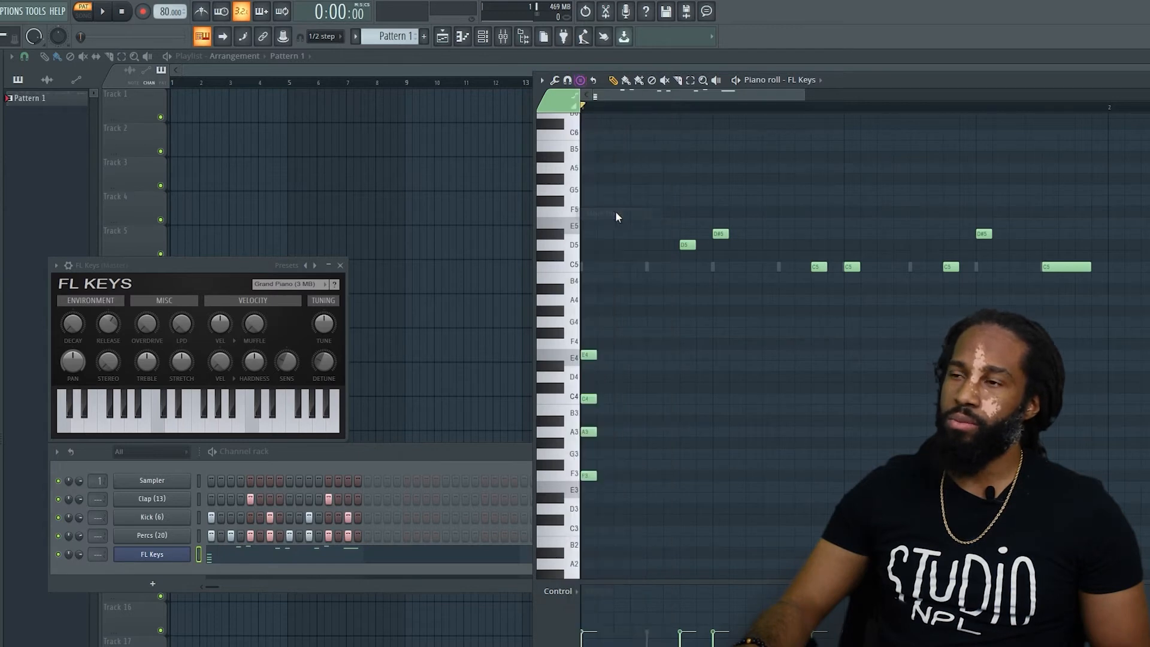
{"action": "left_click", "coordinate": [634, 431]}
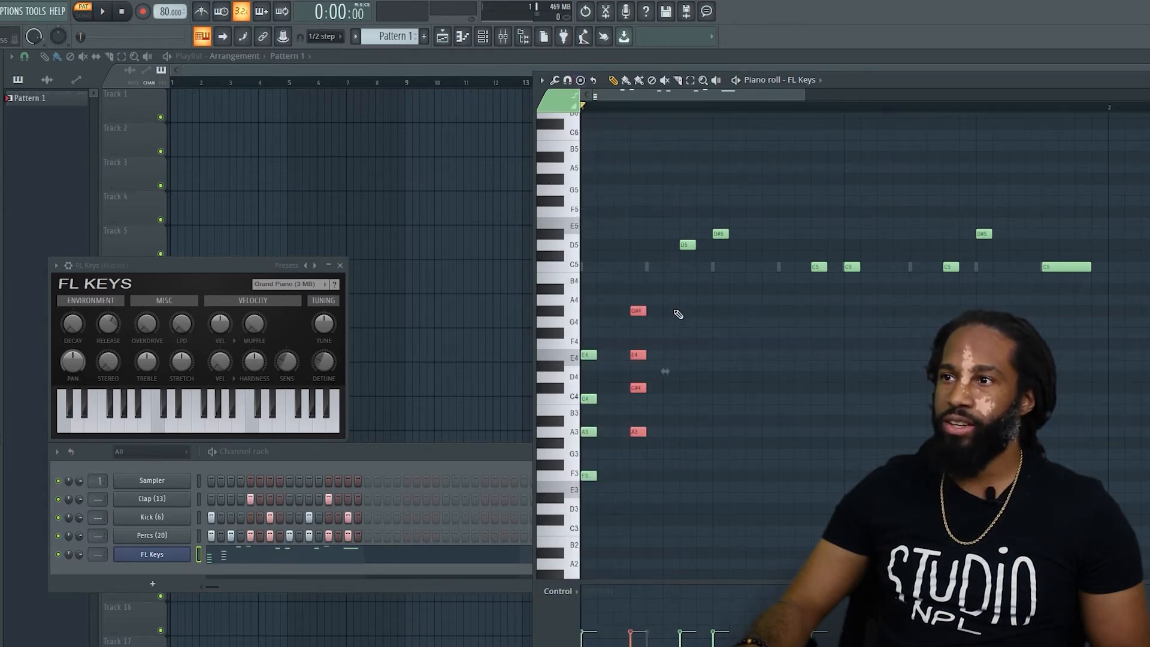
{"action": "left_click_drag", "start_coordinate": [637, 310], "coordinate": [641, 366]}
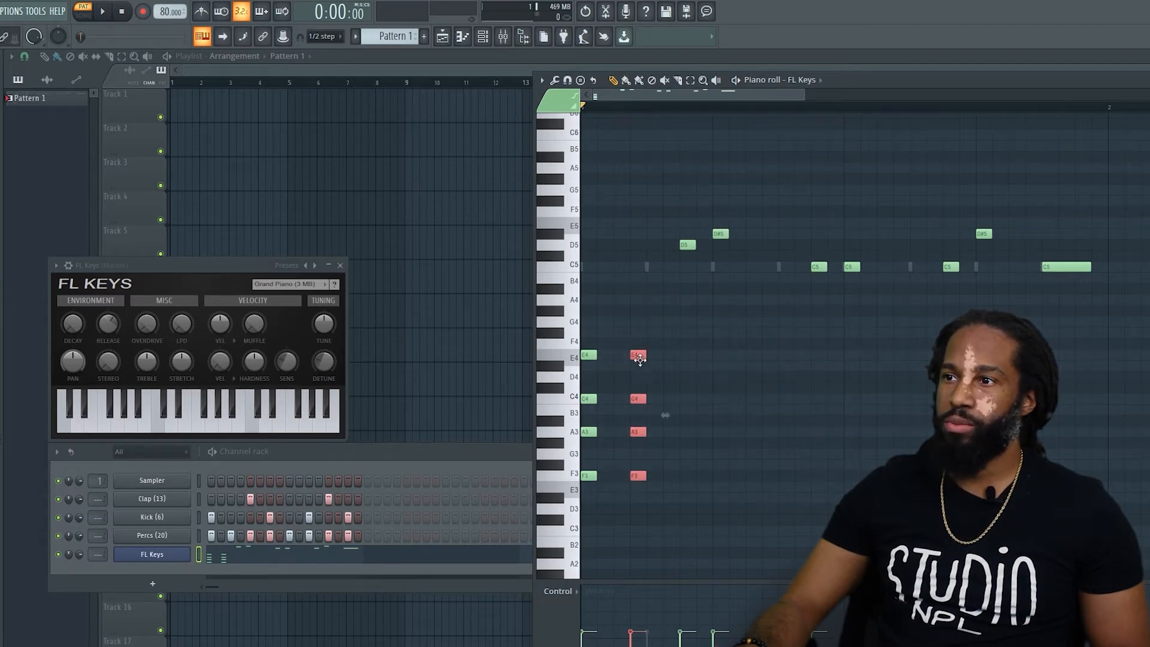
Delete all the remaining melody notes, keeping only the two stamped chords.
{"action": "right_click", "coordinate": [687, 244]}
{"action": "right_click", "coordinate": [722, 237]}
{"action": "scroll", "coordinate": [779, 246], "scroll_direction": "down", "scroll_amount": 2}
{"action": "right_click", "coordinate": [818, 222]}
{"action": "right_click", "coordinate": [852, 222]}
{"action": "right_click", "coordinate": [1066, 222]}
{"action": "right_click", "coordinate": [983, 189]}
{"action": "right_click", "coordinate": [951, 223]}
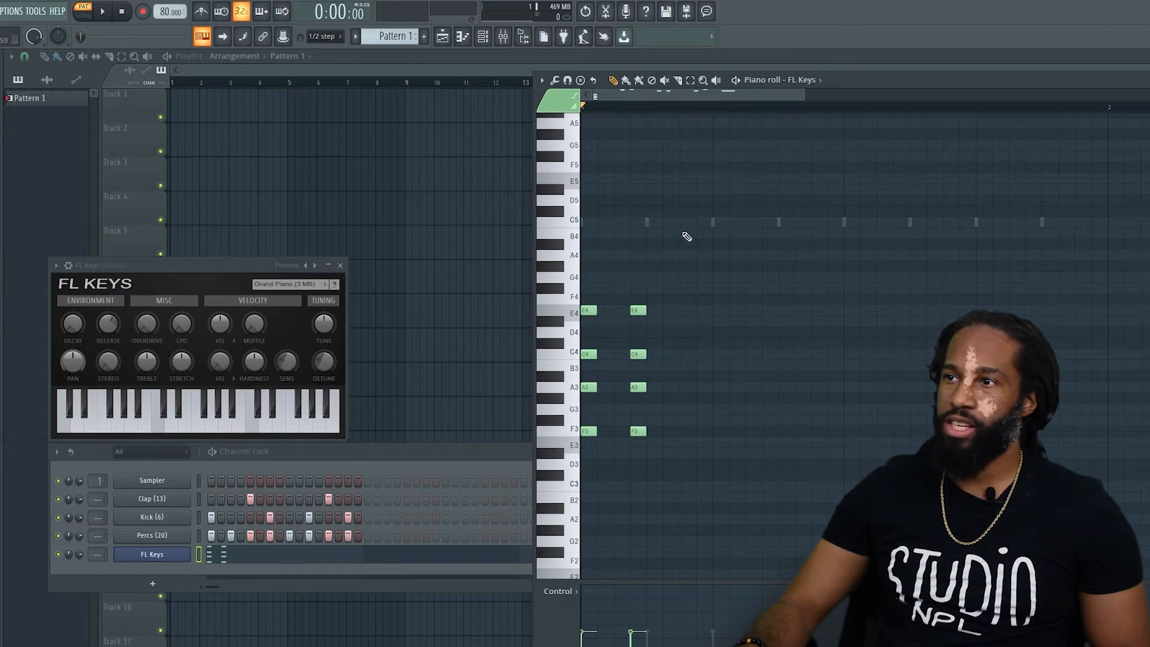
Select both chords and move them up so that their roots sit on C4.
{"action": "left_click_drag", "start_coordinate": [662, 330], "coordinate": [598, 462]}
{"action": "left_click_drag", "start_coordinate": [719, 216], "coordinate": [591, 526]}
{"action": "left_click_drag", "start_coordinate": [587, 433], "coordinate": [593, 362]}
{"action": "scroll", "coordinate": [839, 308], "scroll_direction": "up", "scroll_amount": 3}
{"action": "scroll", "coordinate": [838, 308], "scroll_direction": "down", "scroll_amount": 8}
{"action": "scroll", "coordinate": [838, 309], "scroll_direction": "up", "scroll_amount": 5}
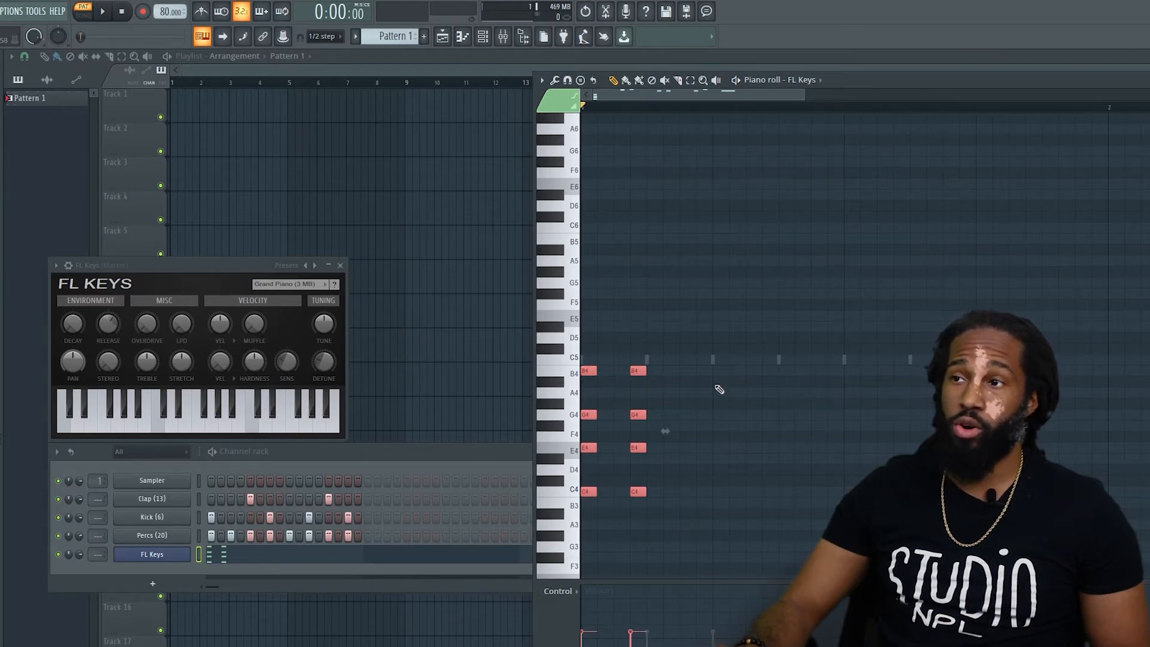
Move the second chord up to a D#4 root, play it, and raise its A#4 note to B4.
{"action": "left_click_drag", "start_coordinate": [690, 353], "coordinate": [640, 527]}
{"action": "left_click", "coordinate": [637, 495]}
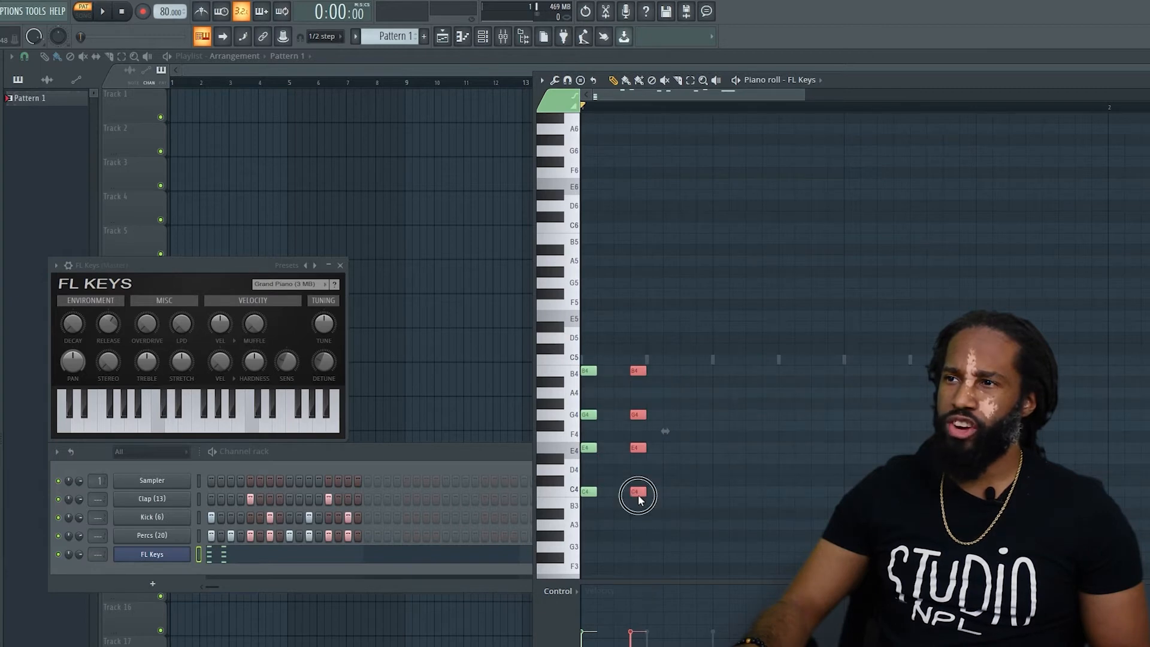
{"action": "left_click_drag", "start_coordinate": [638, 494], "coordinate": [640, 459]}
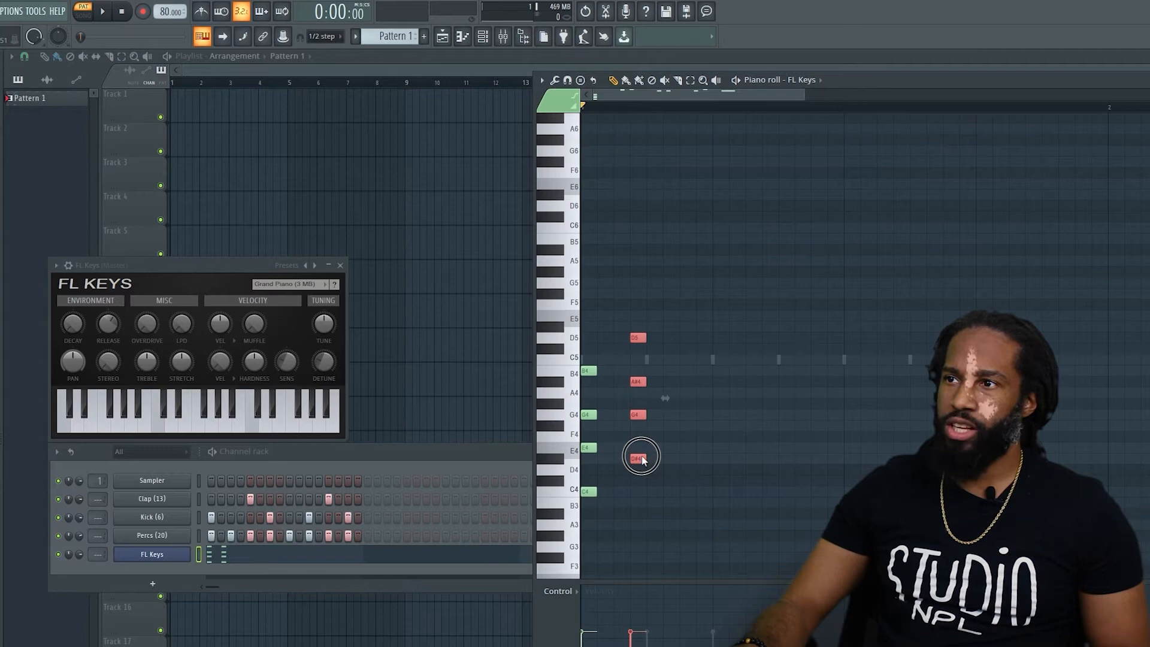
{"action": "left_click", "coordinate": [651, 406]}
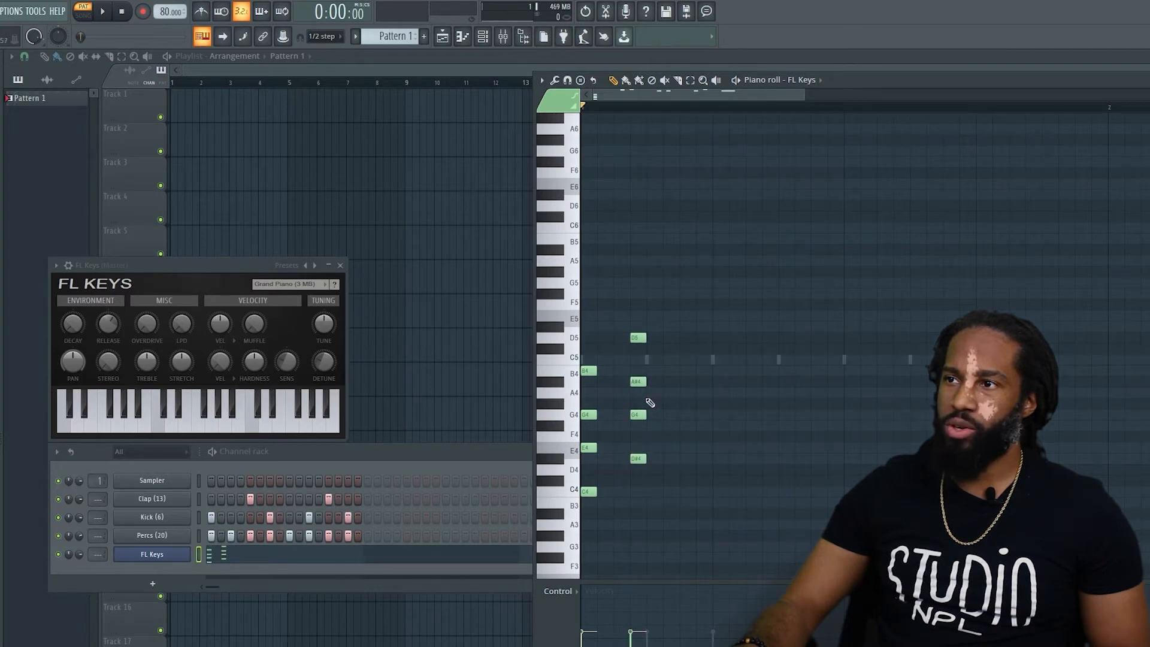
{"action": "left_click", "coordinate": [639, 382]}
{"action": "key", "text": "space"}
{"action": "key", "text": "space"}
{"action": "left_click", "coordinate": [640, 382]}
{"action": "left_click_drag", "start_coordinate": [639, 384], "coordinate": [639, 372]}
Shift the second chord half a step later and play the pattern.
{"action": "left_click_drag", "start_coordinate": [620, 301], "coordinate": [743, 572]}
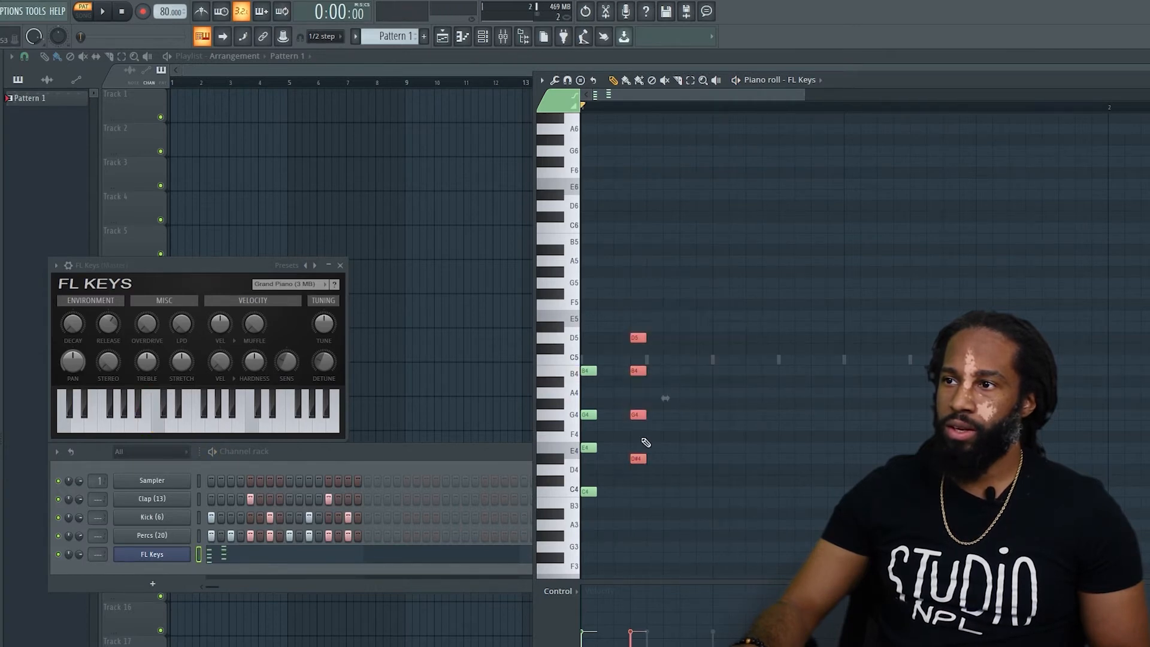
{"action": "mouse_move", "coordinate": [636, 458]}
{"action": "left_mouse_down"}
{"action": "mouse_move", "coordinate": [720, 460]}
{"action": "mouse_move", "coordinate": [655, 459]}
{"action": "left_mouse_up"}
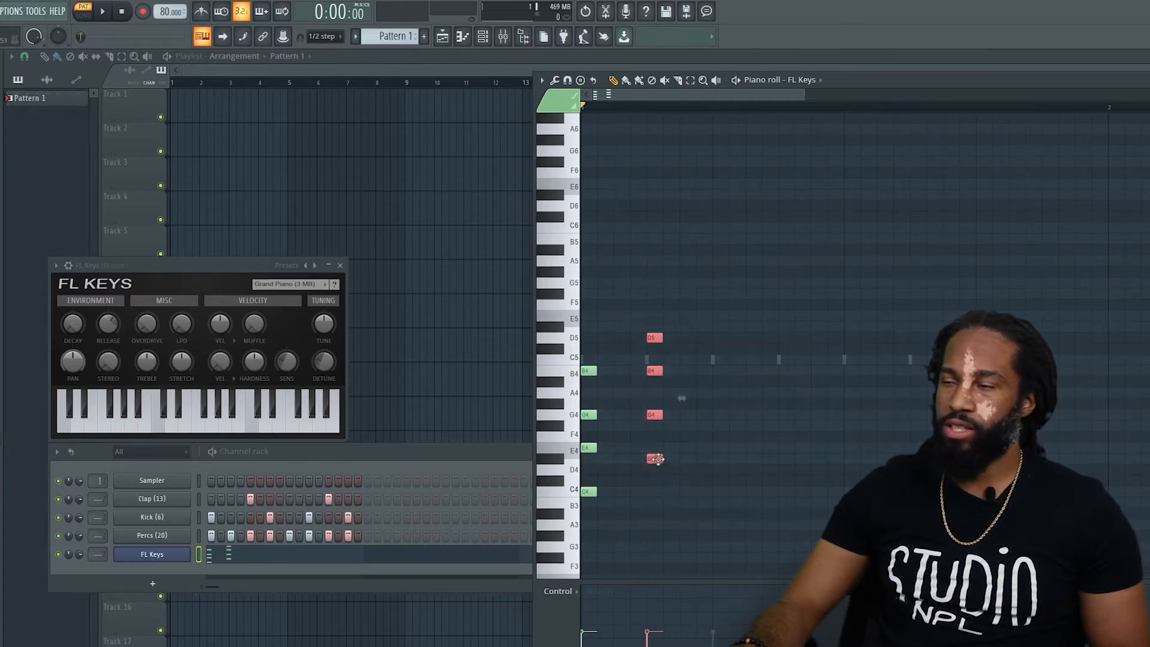
{"action": "key", "text": "space"}
Rework the second chord into the notes E4, A4, C5 and E5, then play the pattern.
{"action": "key", "text": "space"}
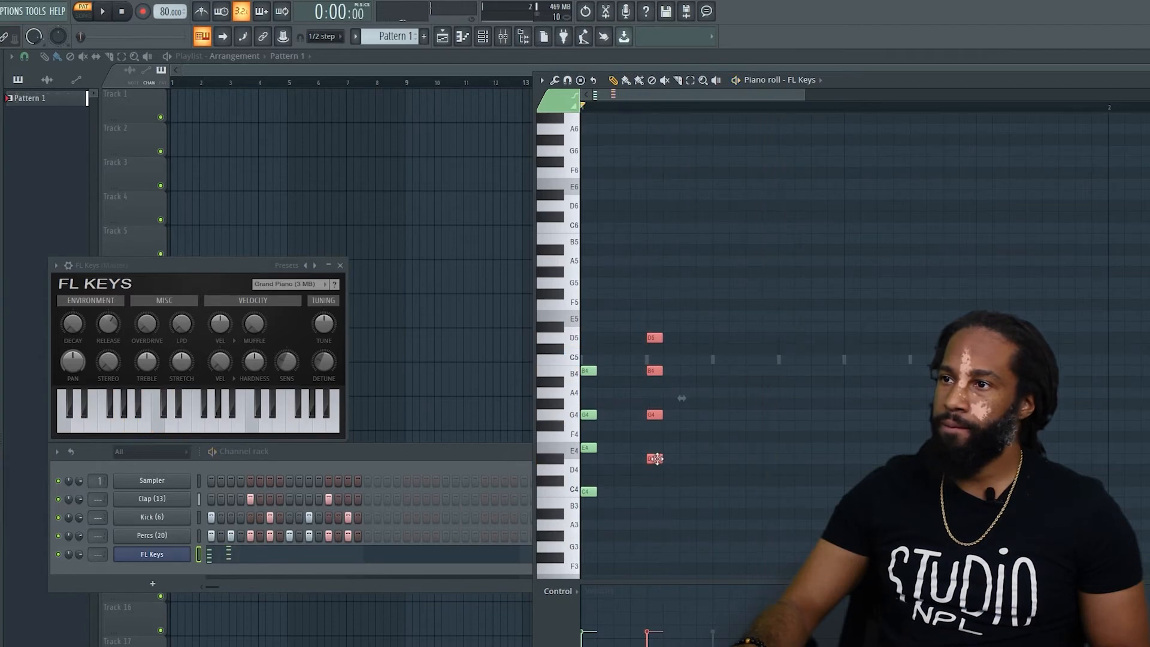
{"action": "left_click_drag", "start_coordinate": [657, 459], "coordinate": [660, 449]}
{"action": "left_click", "coordinate": [654, 359]}
{"action": "left_click", "coordinate": [689, 395]}
{"action": "left_click_drag", "start_coordinate": [652, 404], "coordinate": [654, 392]}
{"action": "left_click_drag", "start_coordinate": [656, 327], "coordinate": [656, 316]}
{"action": "key", "text": "space"}
{"action": "key", "text": "space"}
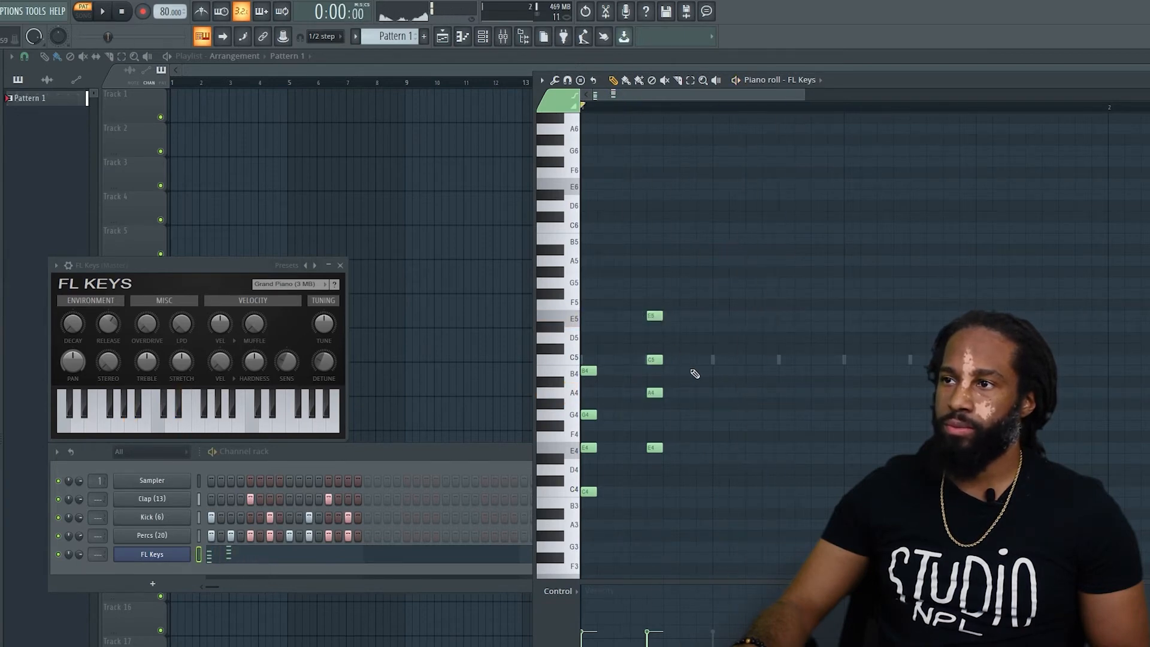
Duplicate both chords, place the copies from the third beat of the bar, and play the pattern.
{"action": "left_click_drag", "start_coordinate": [719, 271], "coordinate": [723, 491]}
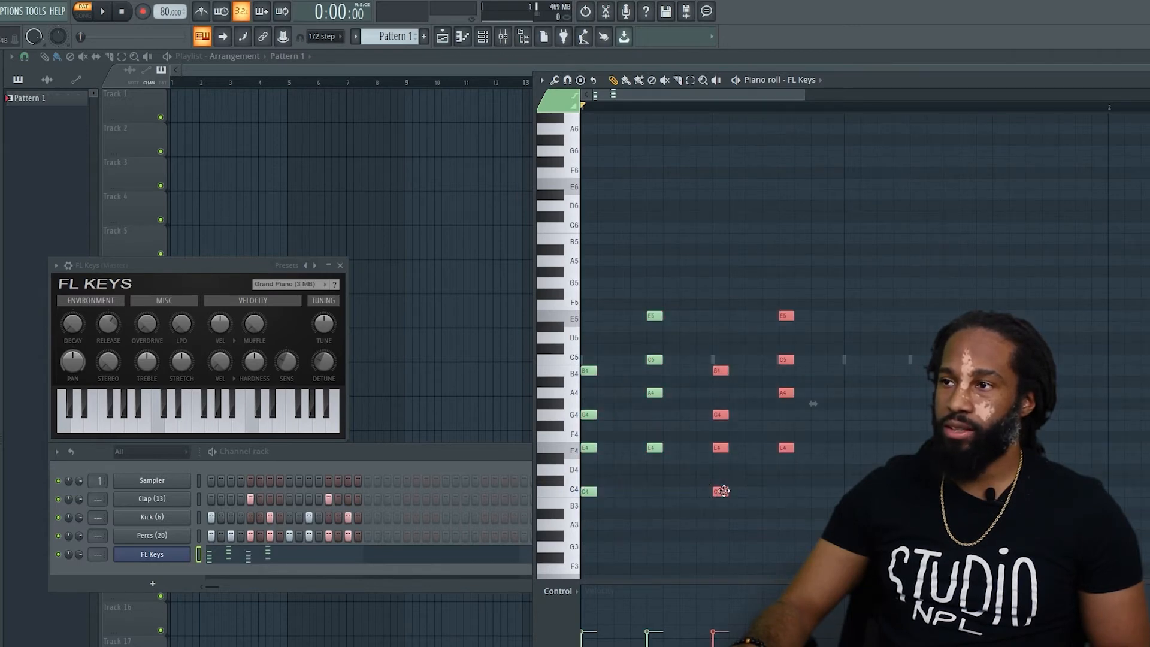
{"action": "key", "text": "space"}
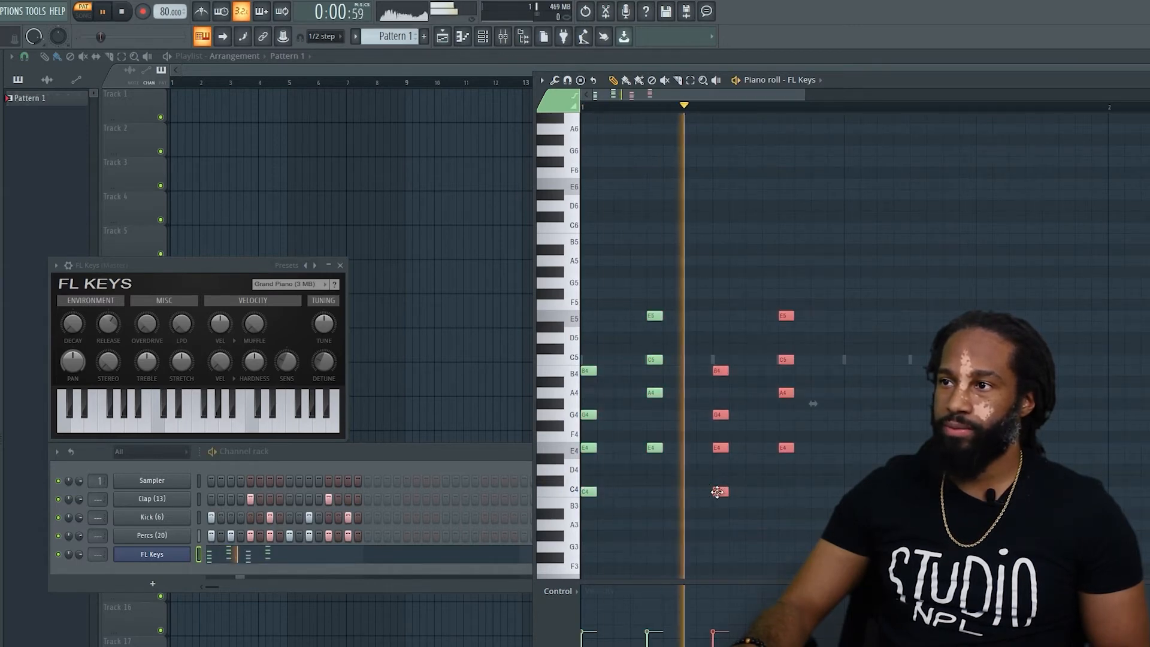
{"action": "left_click_drag", "start_coordinate": [717, 492], "coordinate": [845, 491]}
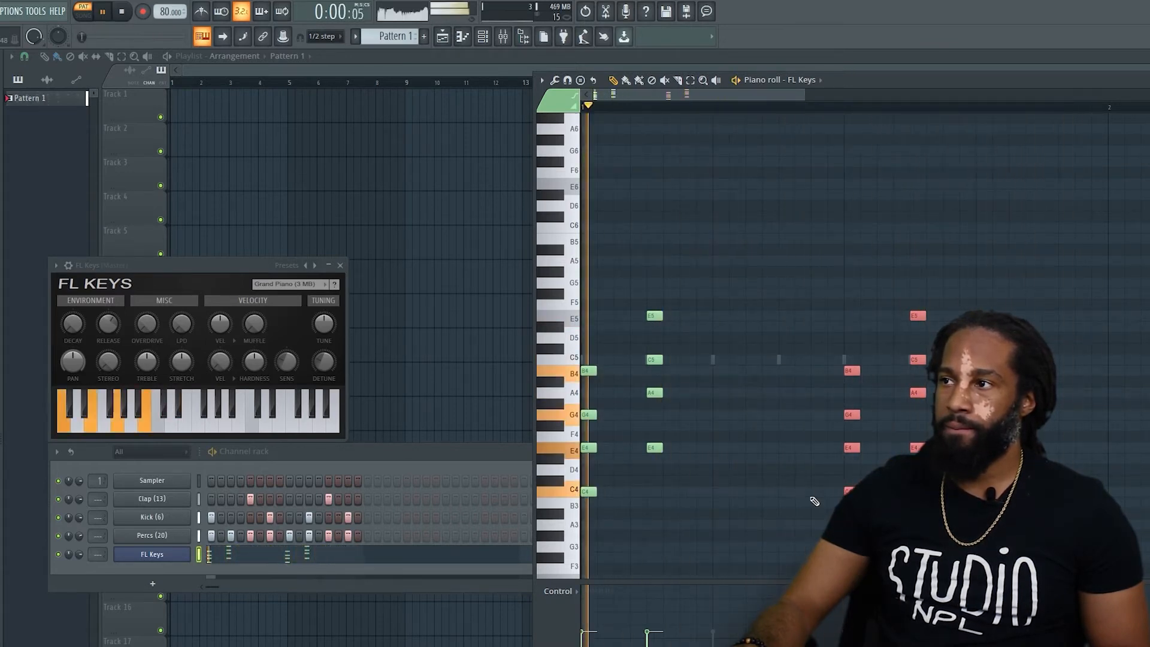
{"action": "key", "text": "space"}
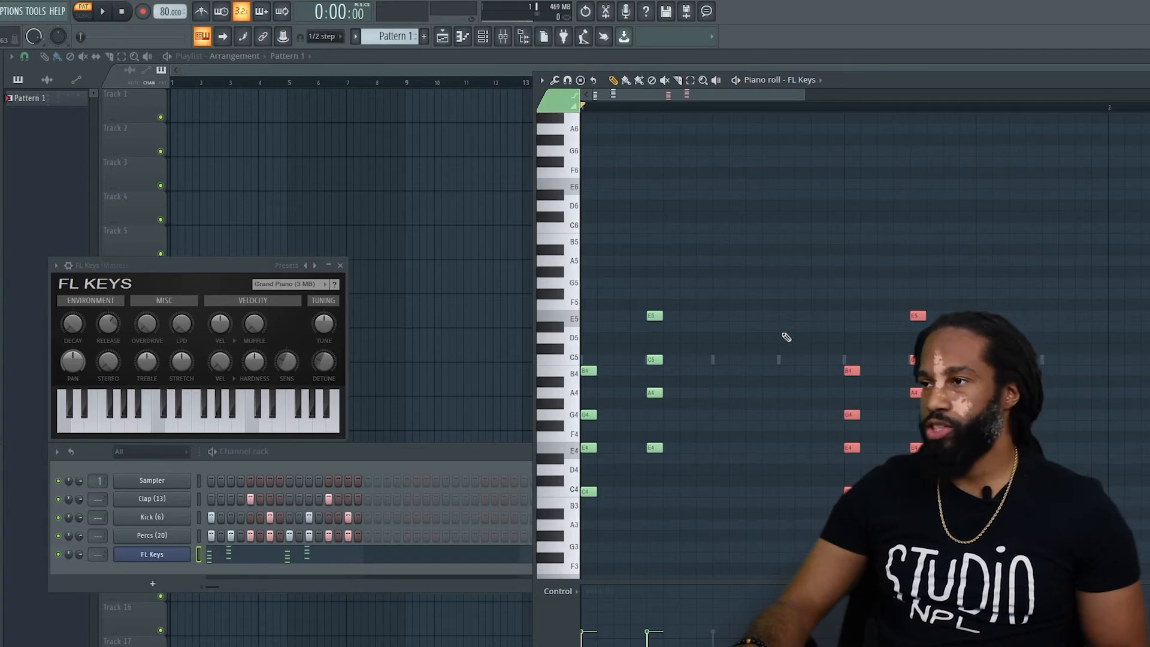
{"action": "key", "text": "space"}
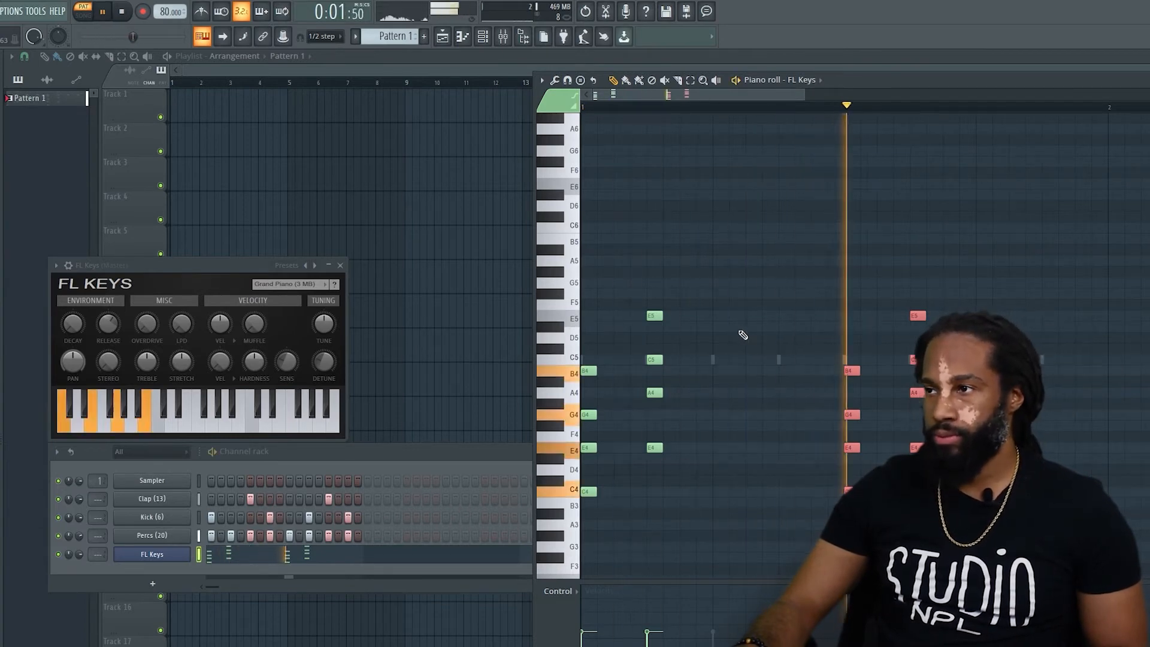
{"action": "key", "text": "space"}
Delete the second and third chords note by note, leaving only the first and last chords.
{"action": "left_click_drag", "start_coordinate": [983, 266], "coordinate": [468, 520]}
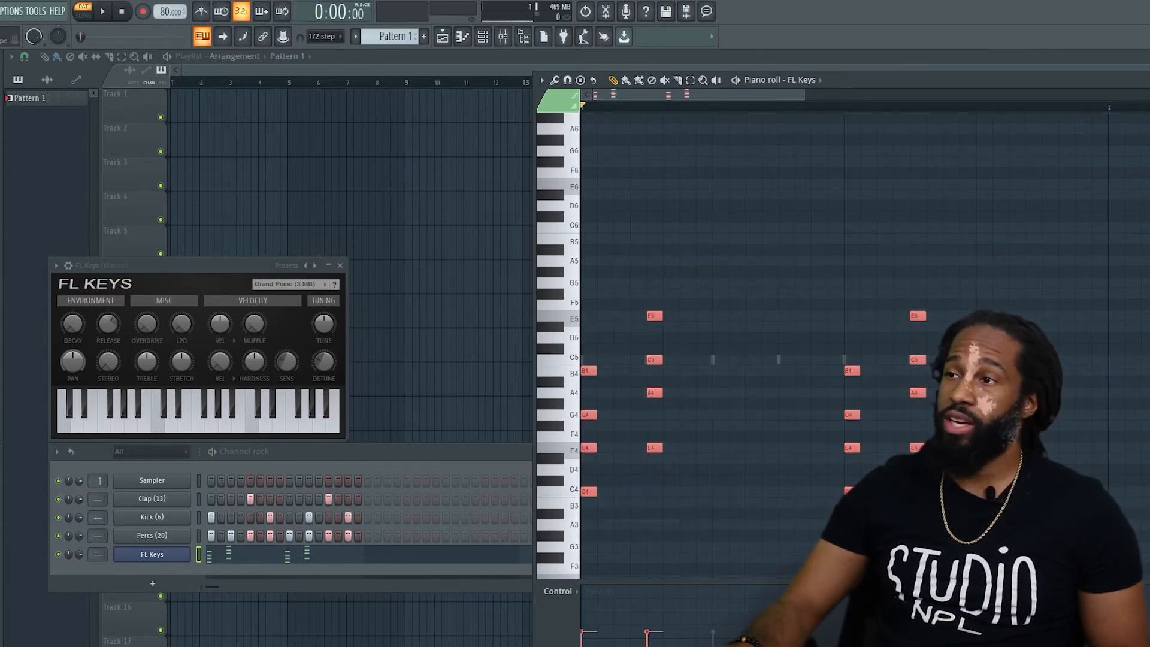
{"action": "right_click", "coordinate": [649, 255]}
{"action": "right_click", "coordinate": [651, 315]}
{"action": "right_click", "coordinate": [650, 358]}
{"action": "right_click", "coordinate": [653, 447]}
{"action": "right_click", "coordinate": [654, 393]}
{"action": "right_click", "coordinate": [852, 371]}
{"action": "right_click", "coordinate": [852, 415]}
{"action": "right_click", "coordinate": [851, 448]}
{"action": "right_click", "coordinate": [851, 491]}
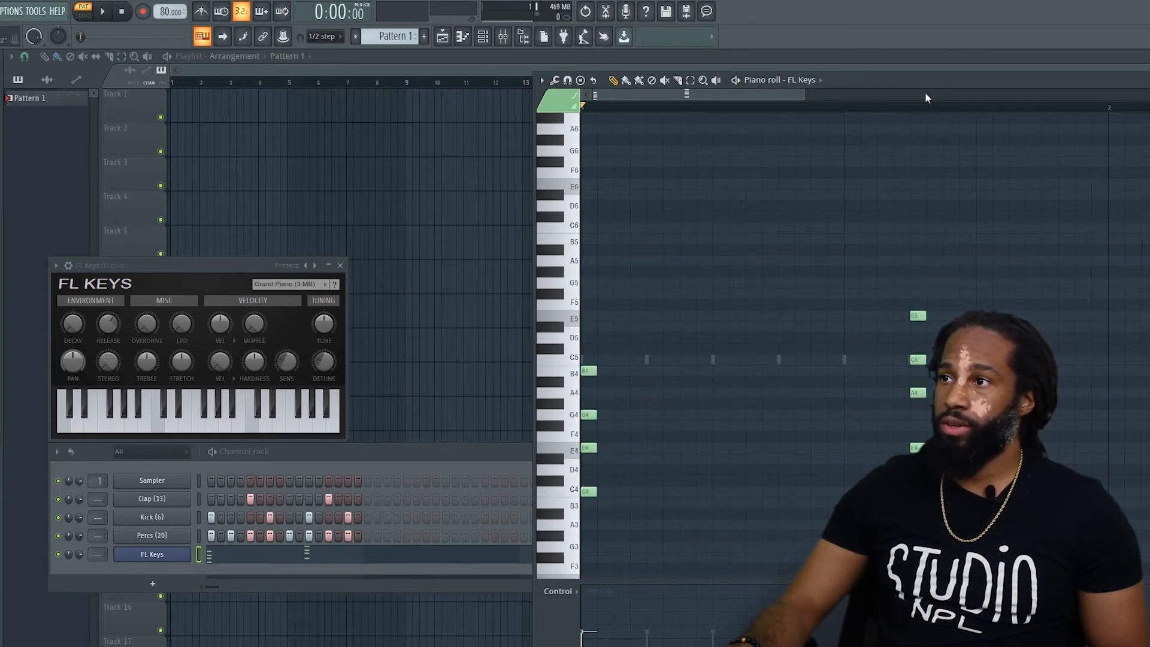
Move the last chord two steps earlier so that it starts on the third beat.
{"action": "left_click_drag", "start_coordinate": [882, 217], "coordinate": [1099, 473]}
{"action": "scroll", "coordinate": [934, 313], "scroll_direction": "down", "scroll_amount": 3}
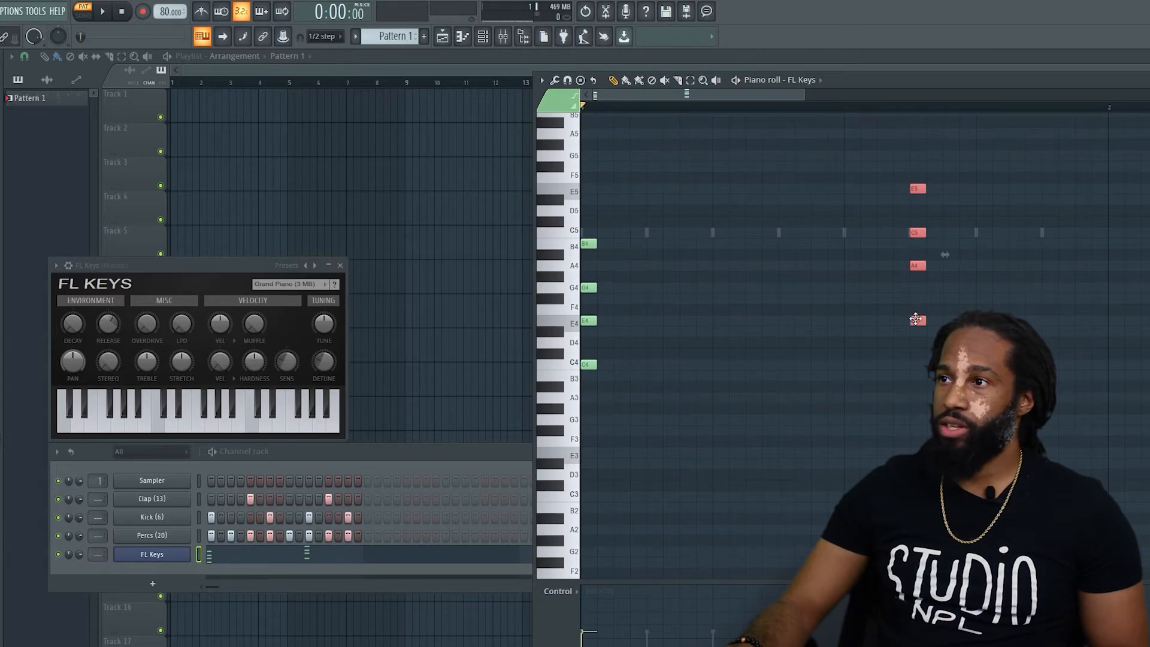
{"action": "left_click_drag", "start_coordinate": [915, 320], "coordinate": [853, 319]}
Lengthen both chords to one full beat (four steps) and play the pattern.
{"action": "left_click_drag", "start_coordinate": [1027, 475], "coordinate": [578, 112]}
{"action": "left_click_drag", "start_coordinate": [591, 382], "coordinate": [714, 392]}
{"action": "left_click", "coordinate": [857, 415]}
{"action": "key", "text": "space"}
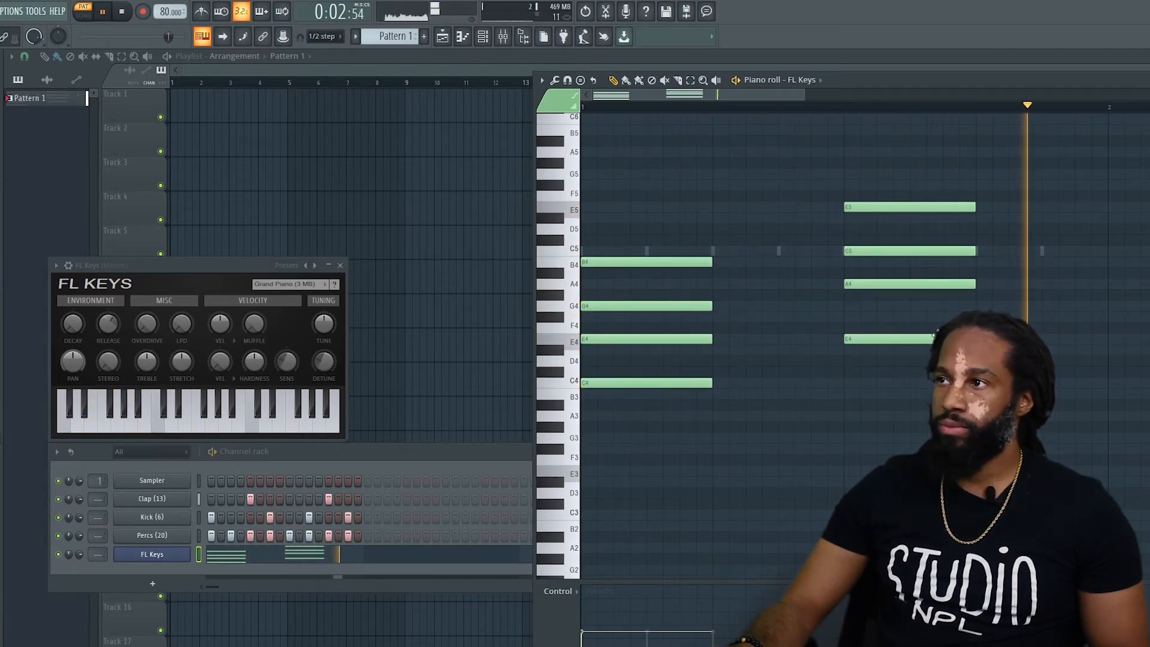
Close the piano roll, stop playback and close the FL Keys plugin window.
{"action": "key", "text": "F7"}
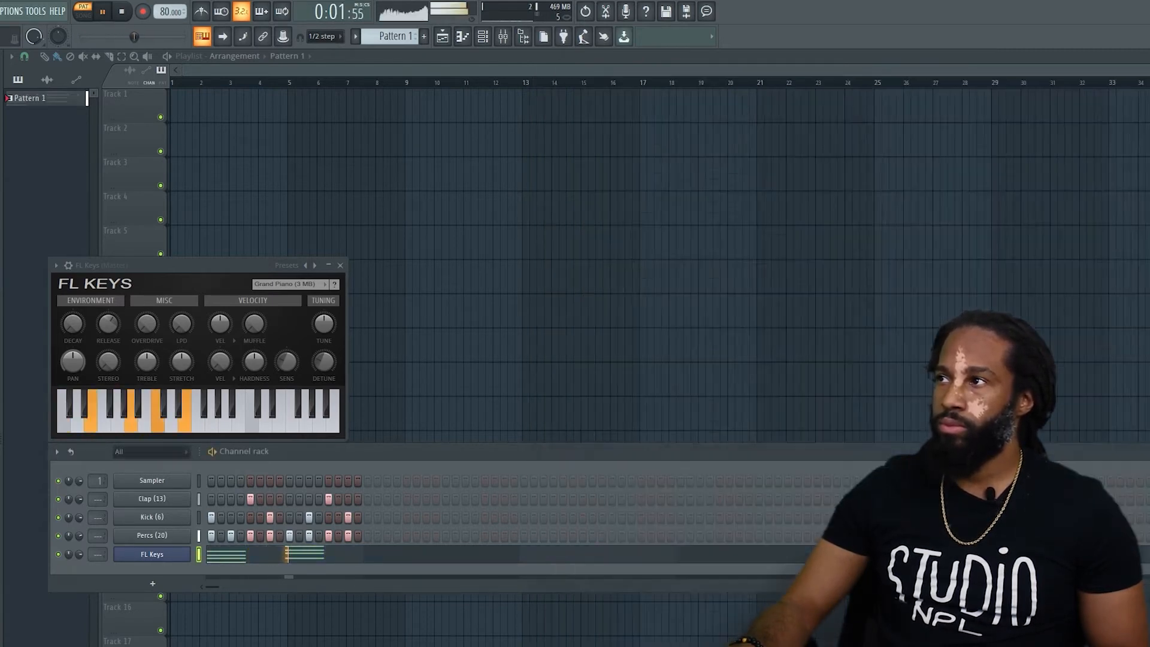
{"action": "key", "text": "space"}
{"action": "left_click", "coordinate": [340, 265]}
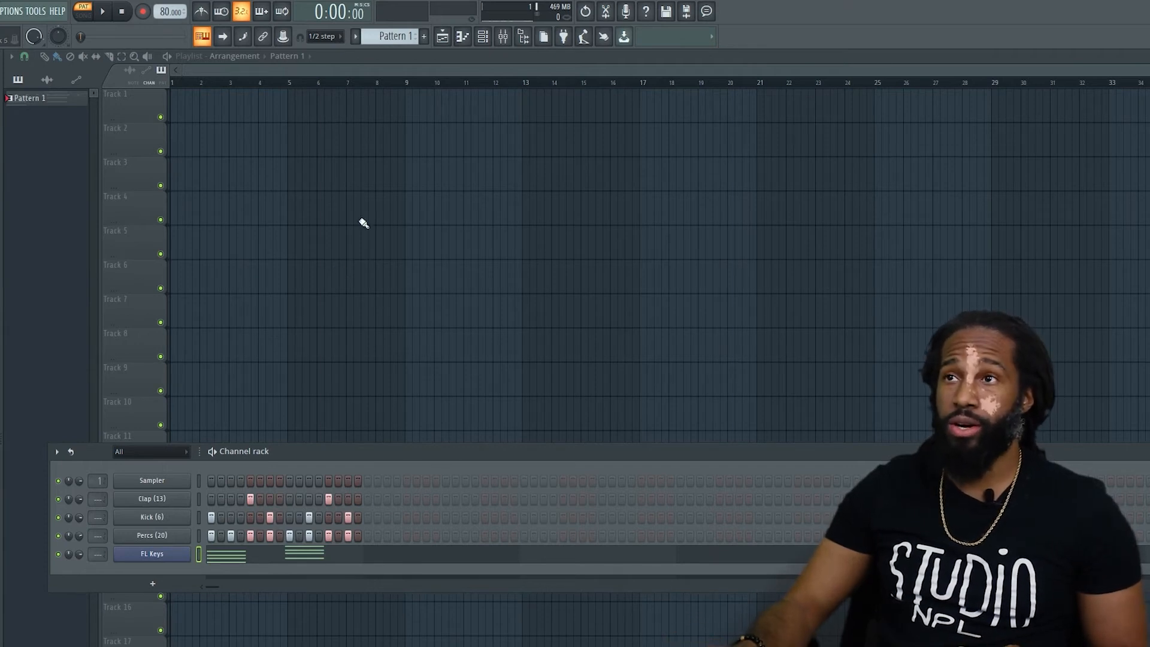
Hide the channel rack and bring it back over the playlist.
{"action": "key", "text": "F6"}
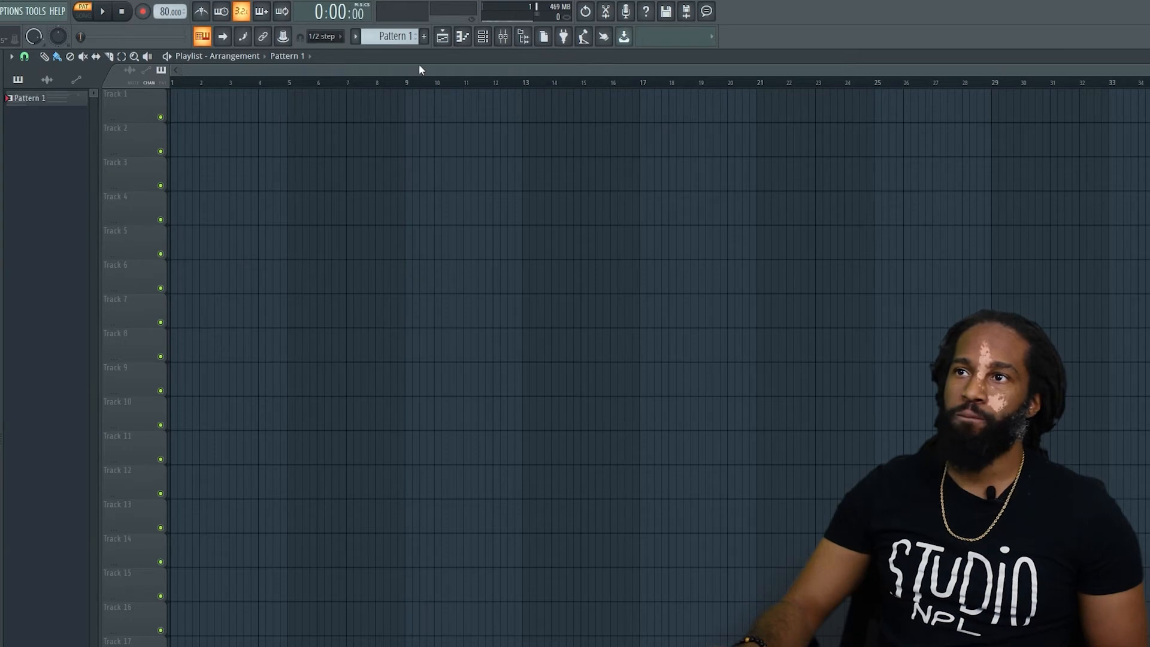
{"action": "left_click", "coordinate": [483, 41]}
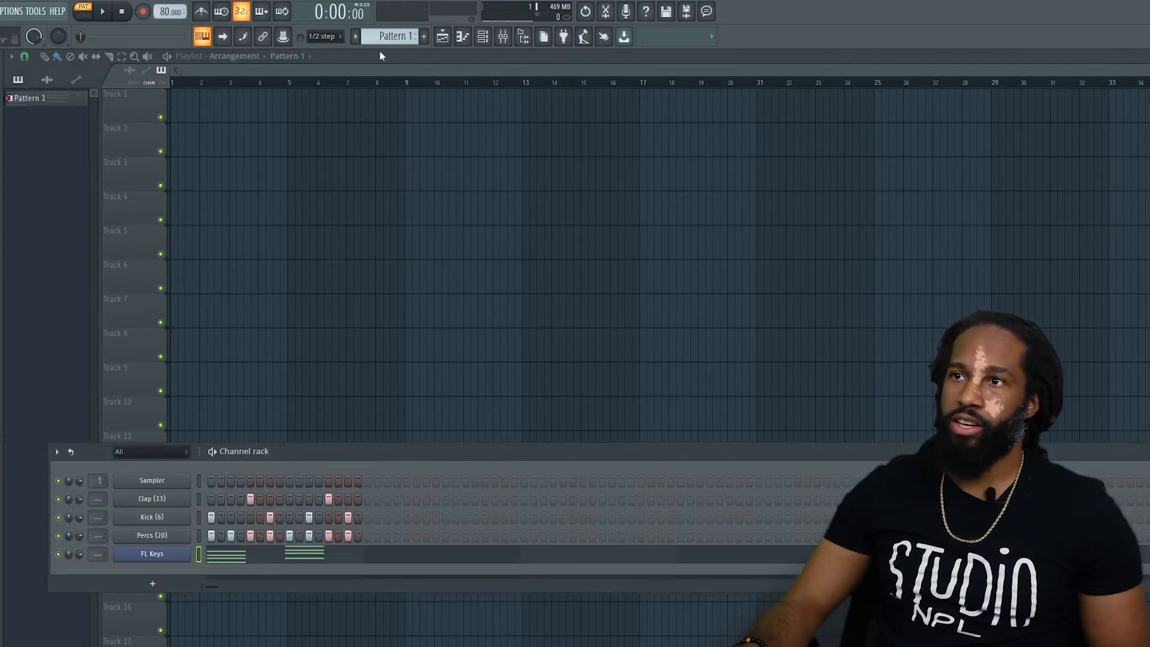
{"action": "scroll", "coordinate": [389, 39], "scroll_direction": "up", "scroll_amount": 1}
{"action": "scroll", "coordinate": [389, 38], "scroll_direction": "down", "scroll_amount": 1}
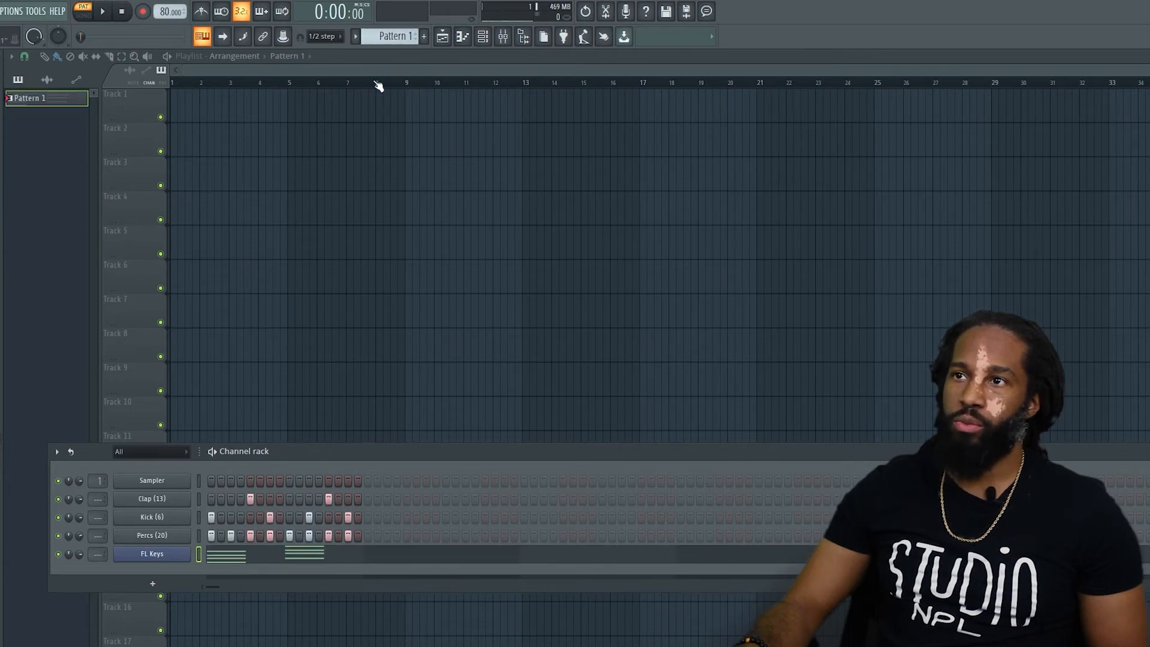
Hide the channel rack and place a Pattern 1 clip at bar 1 of Track 1 in the playlist.
{"action": "key", "text": "F6"}
{"action": "left_click", "coordinate": [203, 148]}
{"action": "left_click_drag", "start_coordinate": [221, 144], "coordinate": [186, 105]}
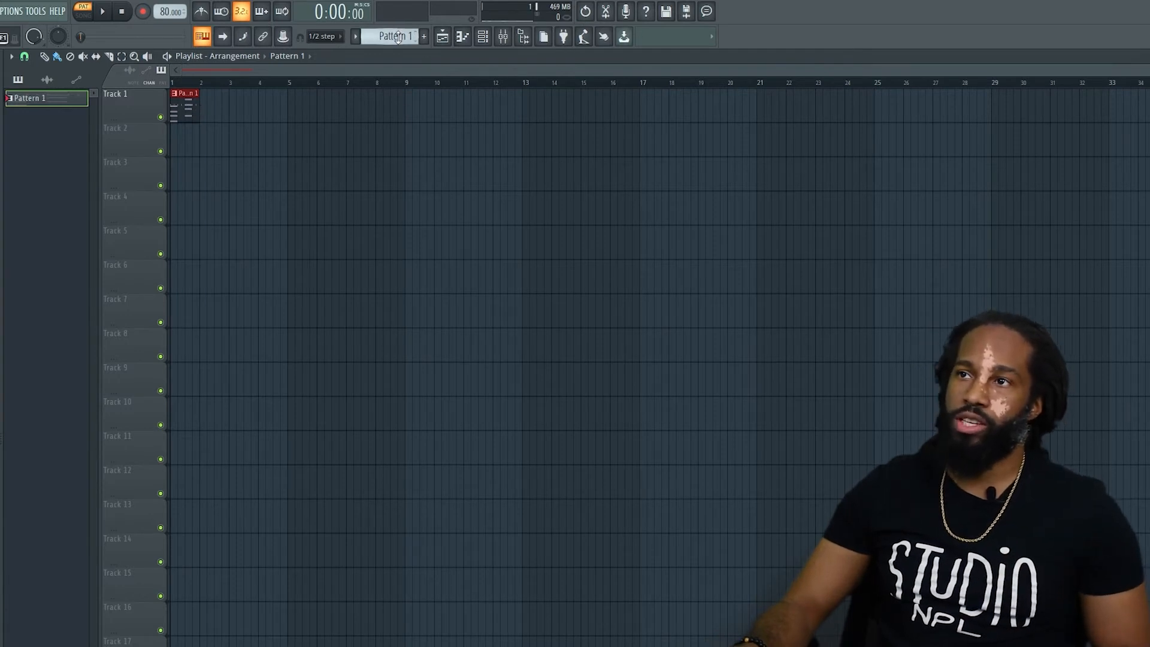
Show the channel rack, cut the Kick steps from Pattern 1 and paste them into the Kick channel of Pattern 2.
{"action": "left_click", "coordinate": [483, 37]}
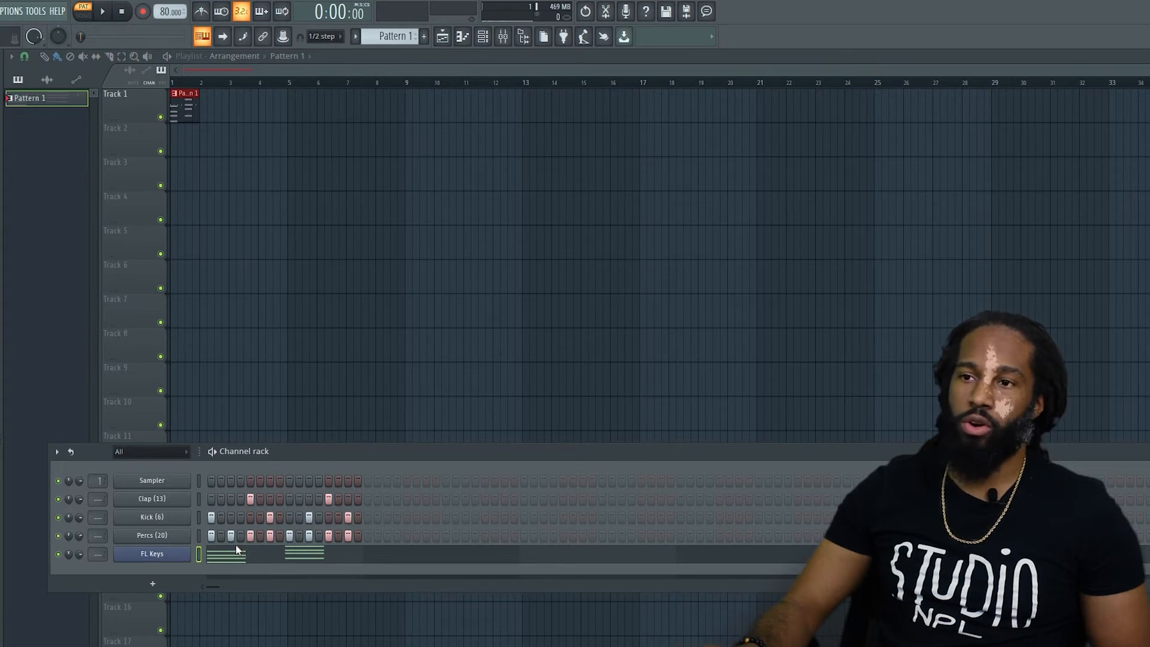
{"action": "right_click", "coordinate": [160, 518]}
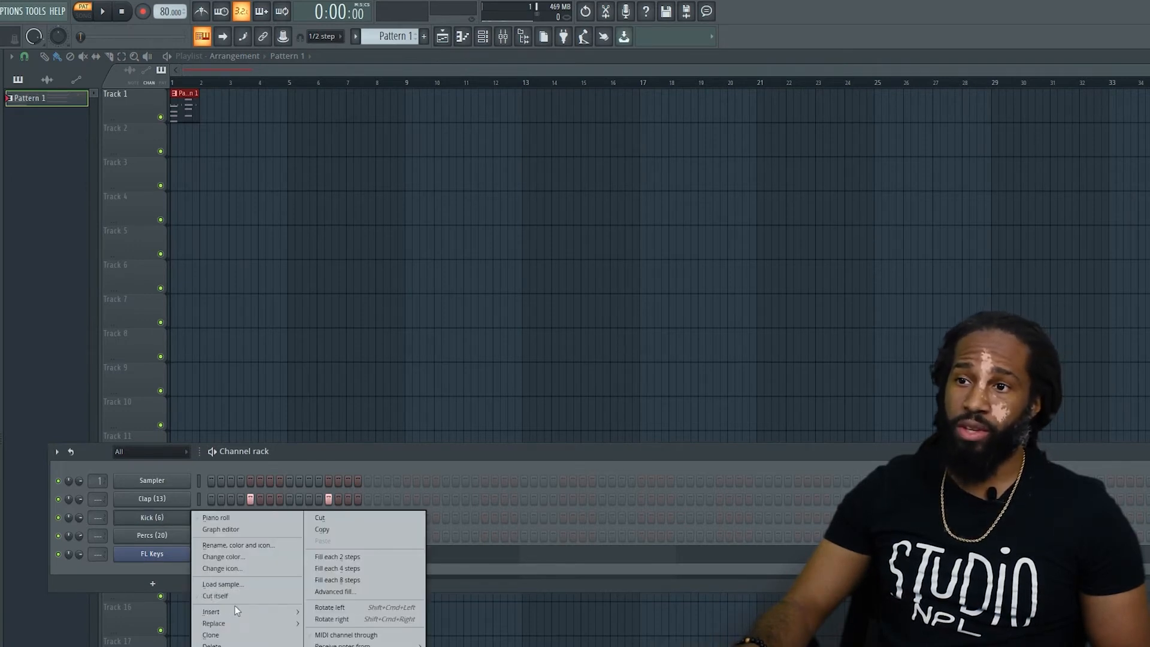
{"action": "left_click", "coordinate": [350, 529]}
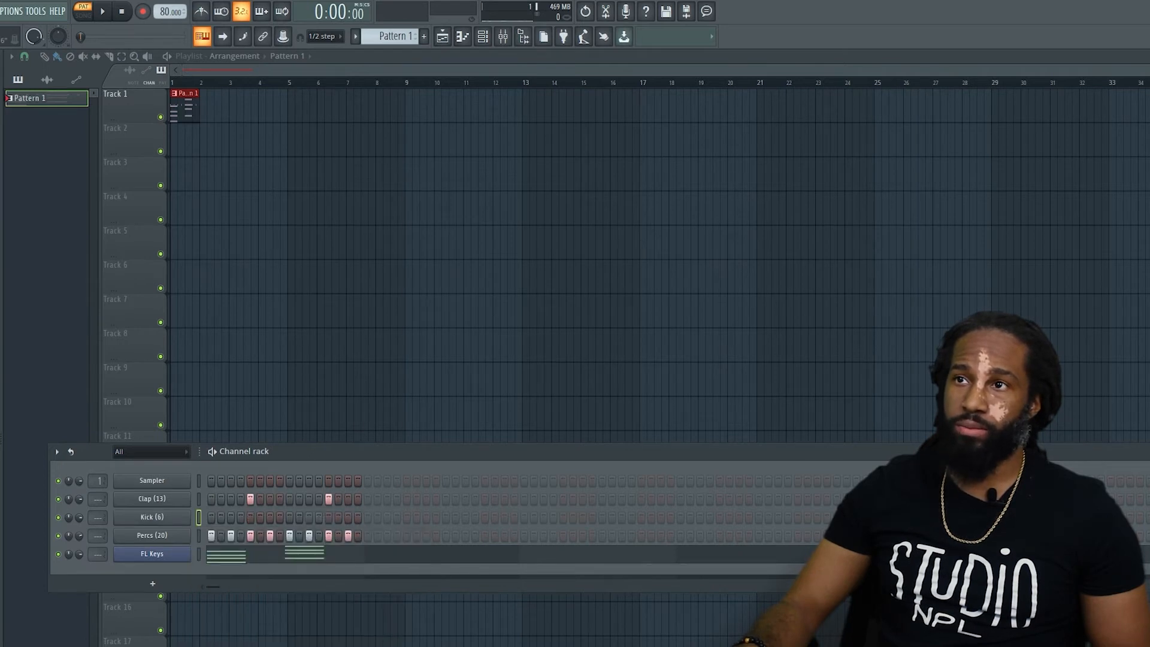
{"action": "scroll", "coordinate": [385, 35], "scroll_direction": "up", "scroll_amount": 1}
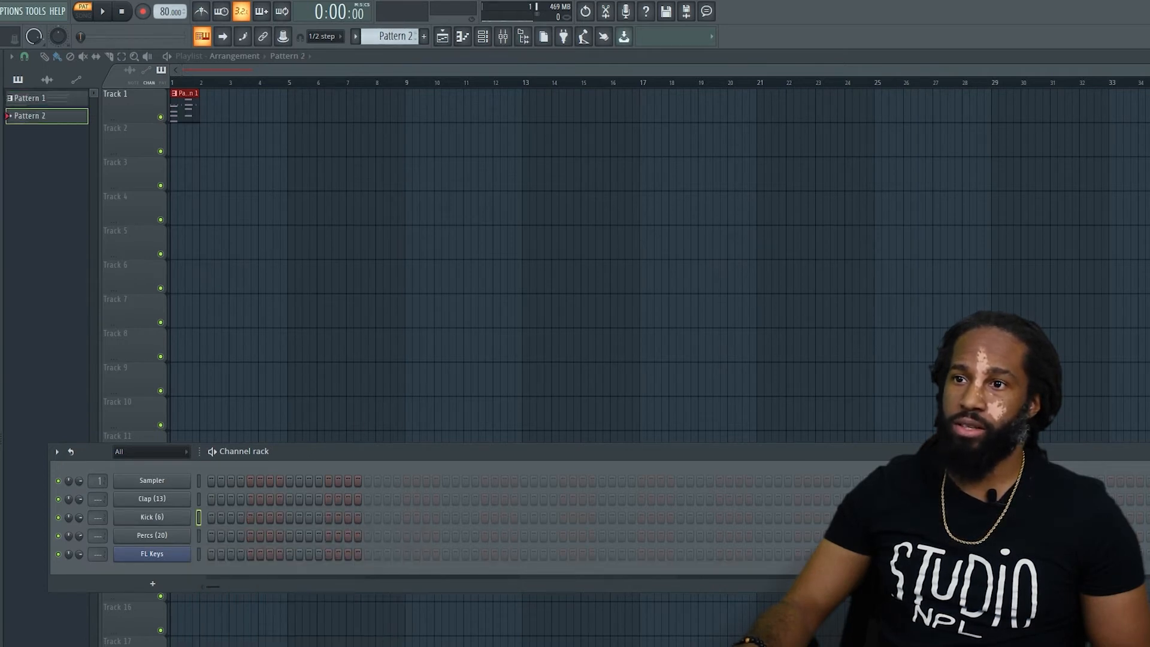
{"action": "right_click", "coordinate": [196, 517]}
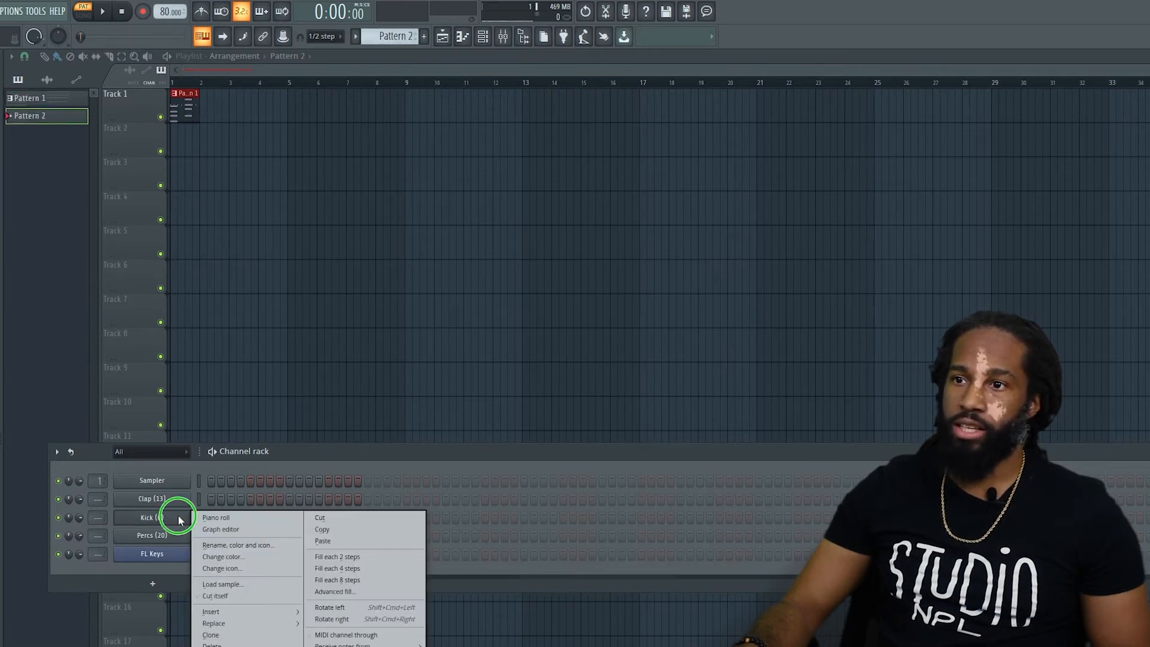
{"action": "left_click", "coordinate": [372, 543]}
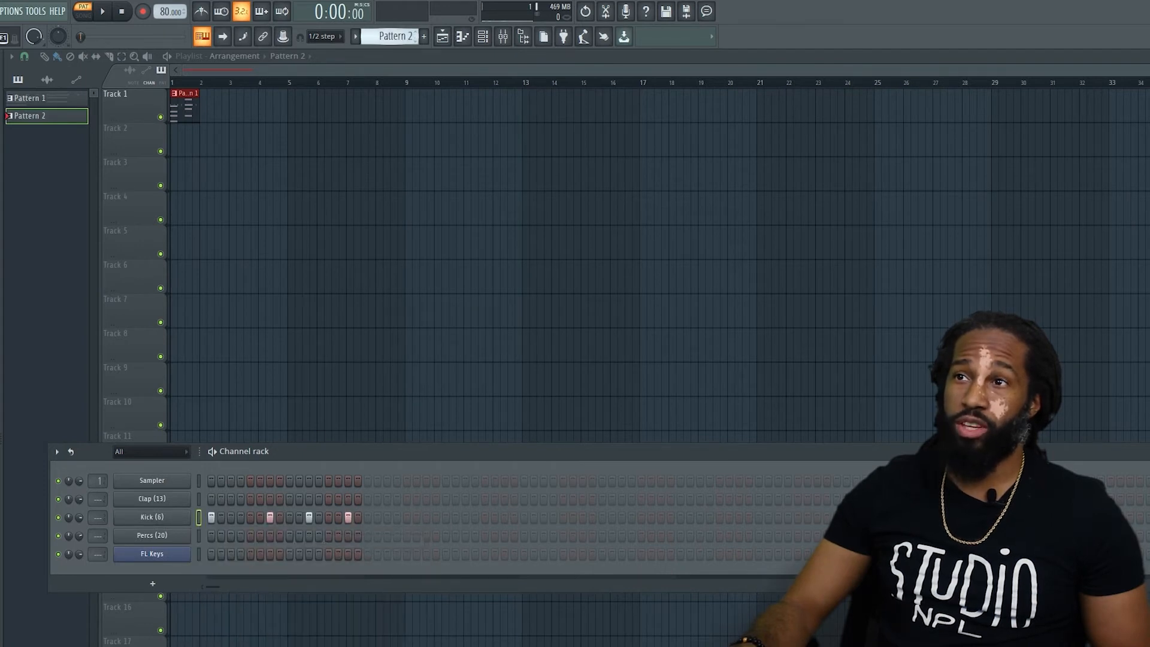
Cut the Clap steps from Pattern 1 and paste them into the Clap channel of Pattern 3.
{"action": "scroll", "coordinate": [394, 37], "scroll_direction": "down", "scroll_amount": 1}
{"action": "right_click", "coordinate": [162, 505]}
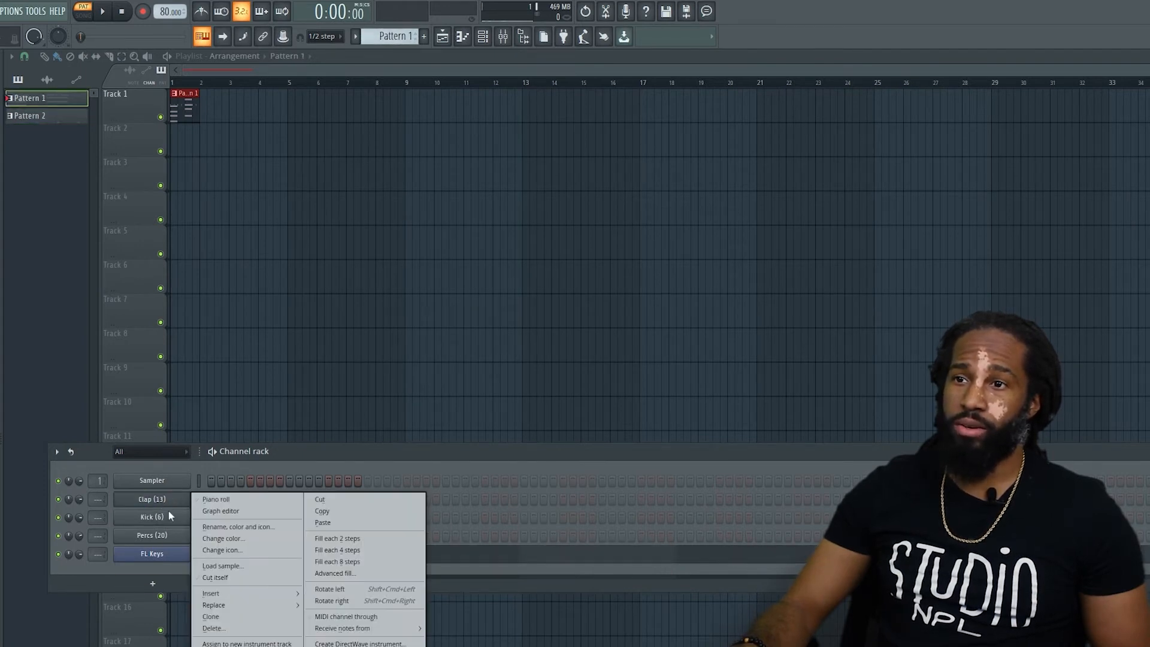
{"action": "left_click", "coordinate": [383, 502]}
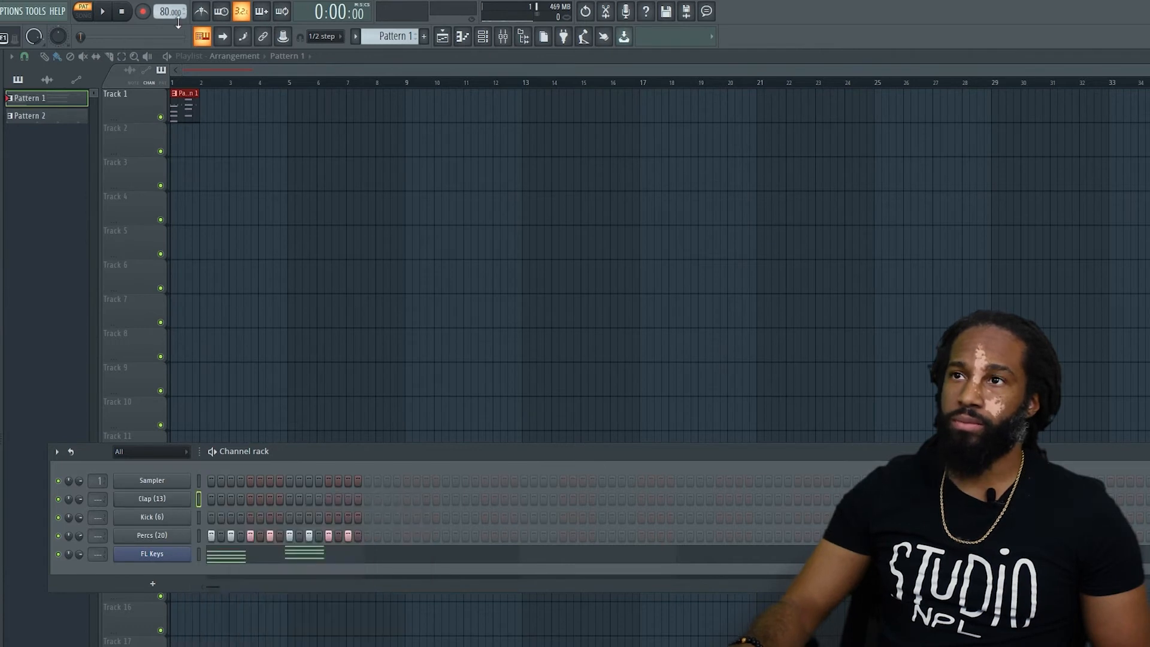
{"action": "scroll", "coordinate": [394, 37], "scroll_direction": "up", "scroll_amount": 2}
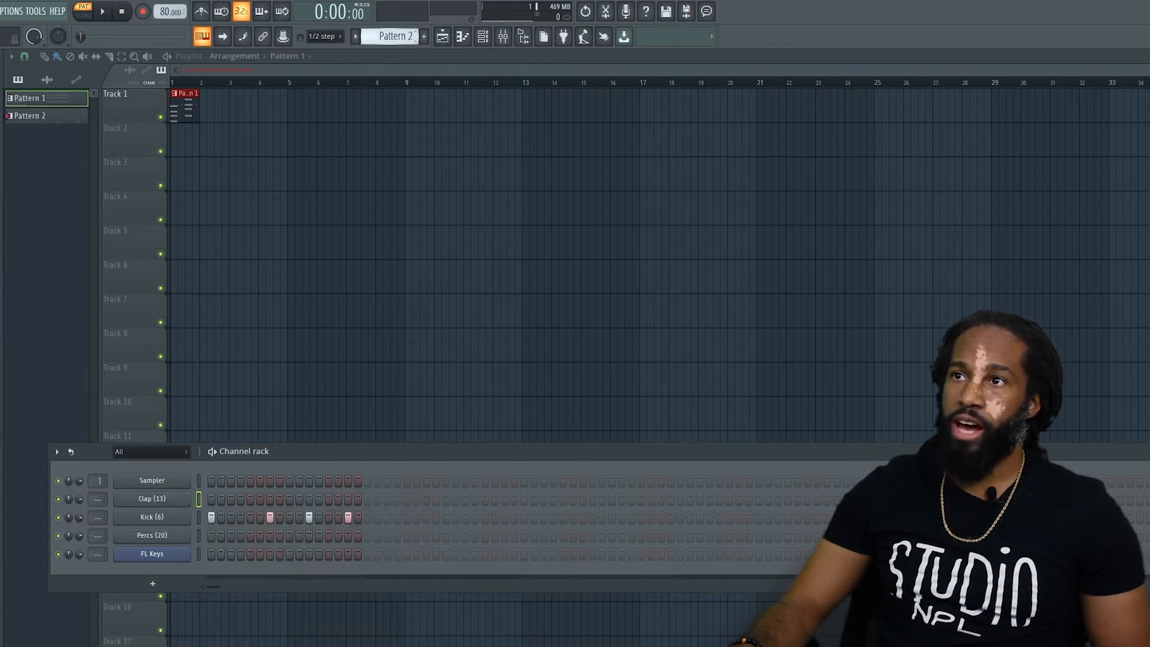
{"action": "right_click", "coordinate": [159, 498]}
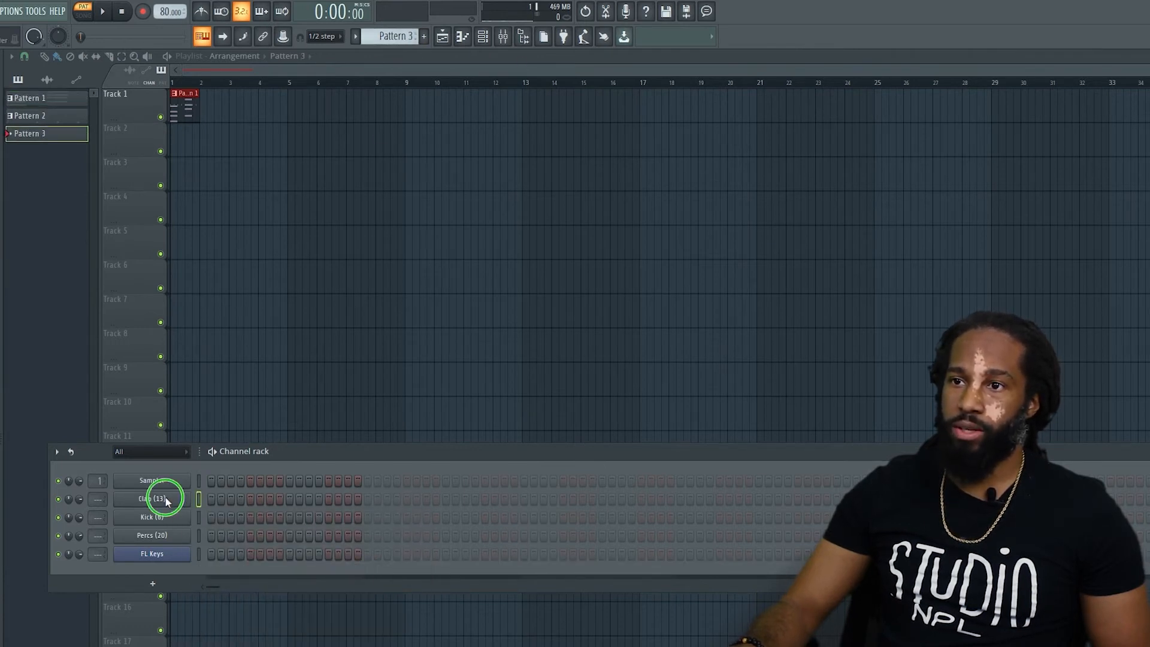
{"action": "left_click", "coordinate": [398, 521]}
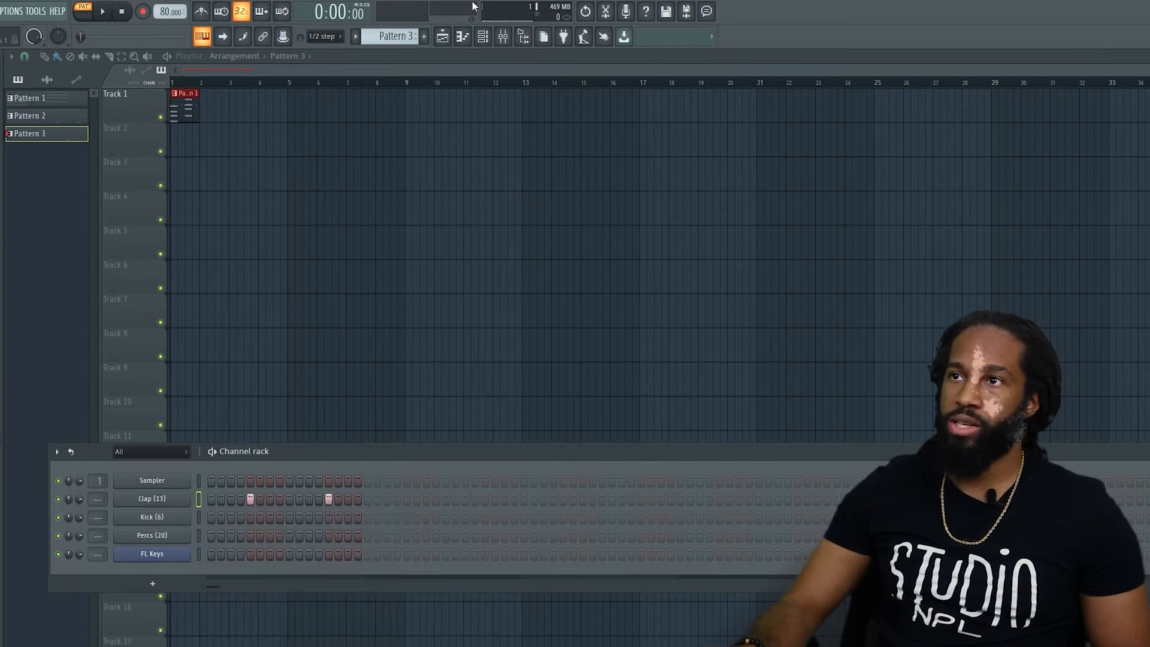
Cut the Percs steps from Pattern 1 and paste them into the Percs channel of Pattern 4.
{"action": "scroll", "coordinate": [394, 37], "scroll_direction": "down", "scroll_amount": 2}
{"action": "right_click", "coordinate": [170, 534]}
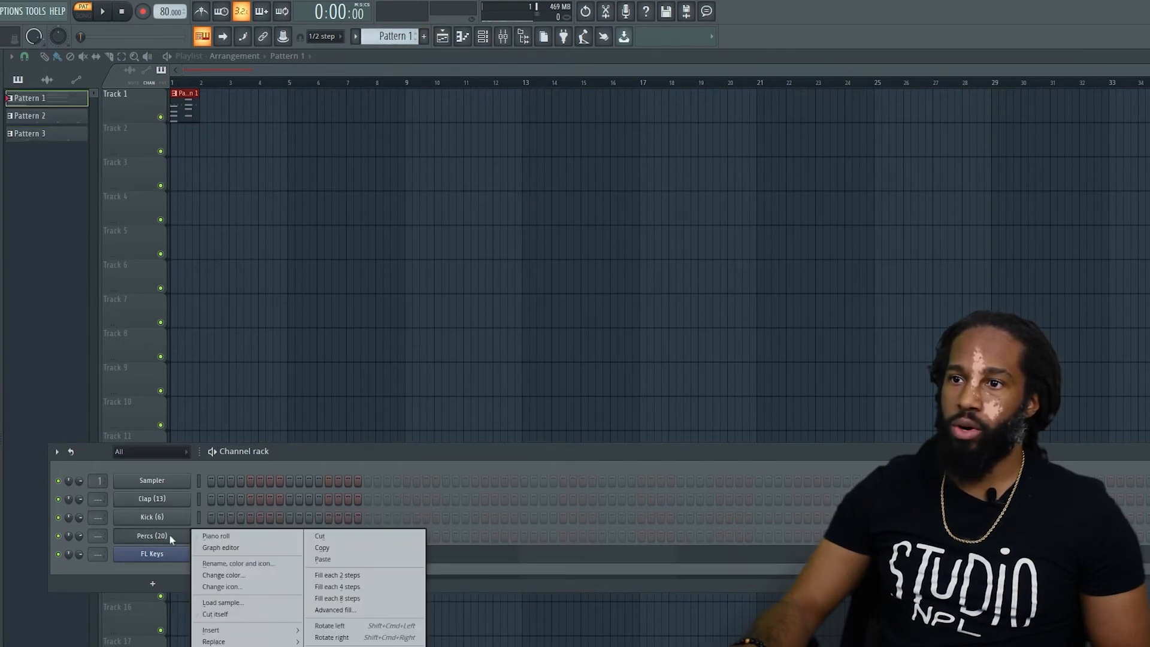
{"action": "left_click", "coordinate": [363, 542]}
{"action": "scroll", "coordinate": [392, 37], "scroll_direction": "down", "scroll_amount": 3}
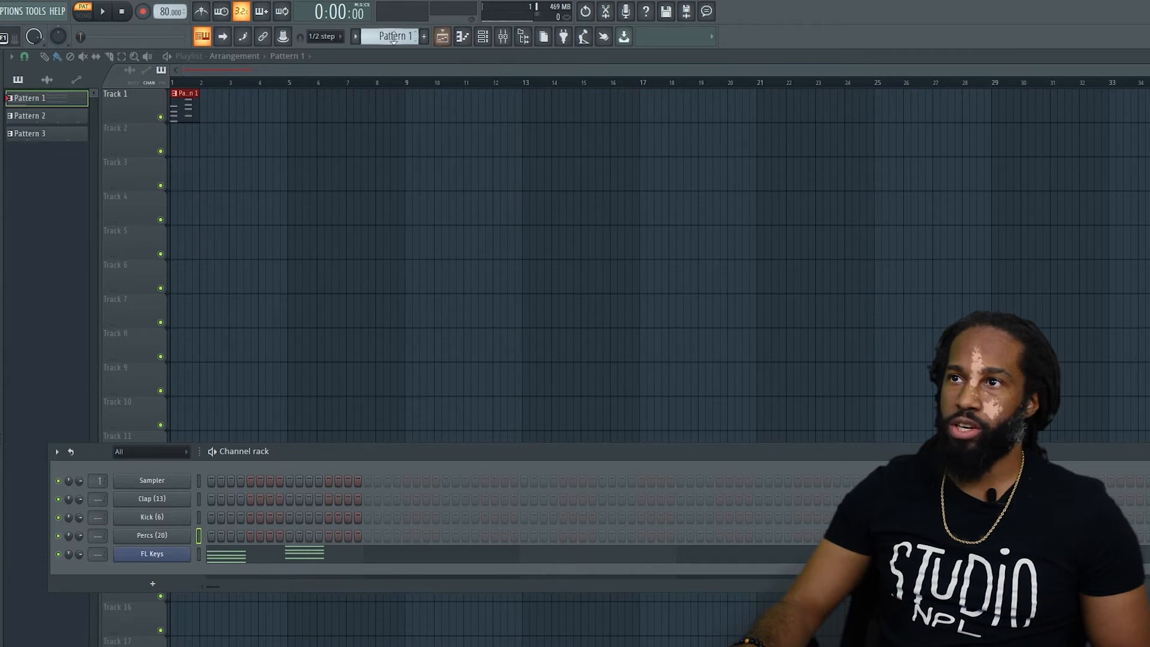
{"action": "right_click", "coordinate": [155, 541]}
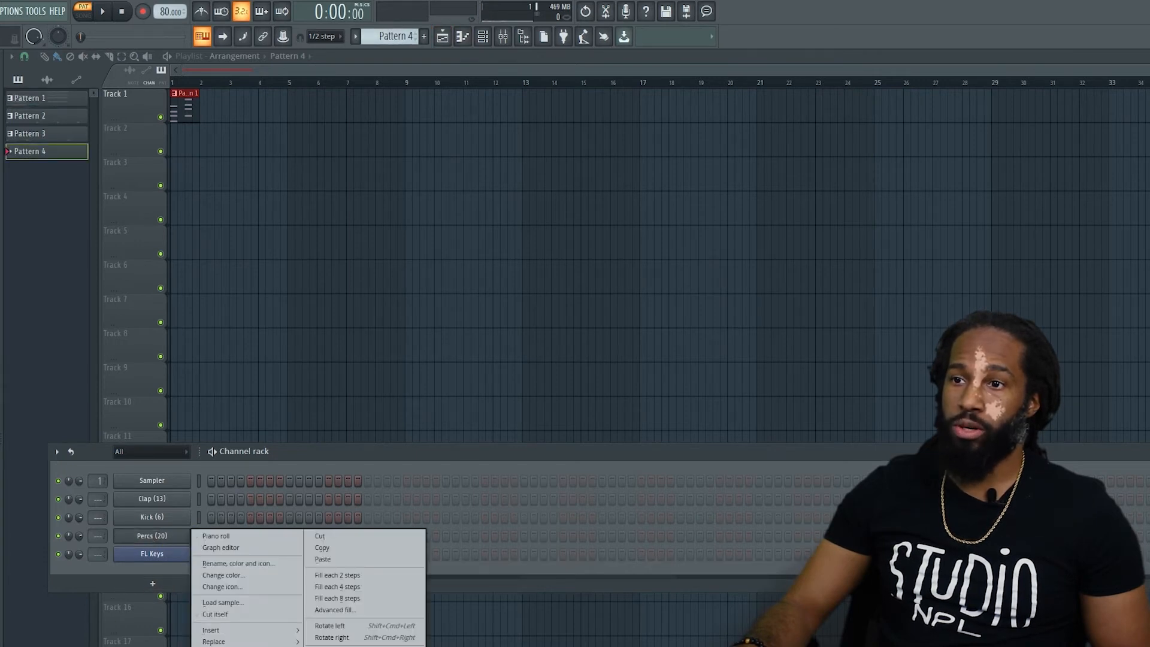
{"action": "left_click", "coordinate": [346, 560]}
Play Pattern 1 and Pattern 2 separately to hear what each contains, stopping playback after each one.
{"action": "scroll", "coordinate": [385, 45], "scroll_direction": "up", "scroll_amount": 3}
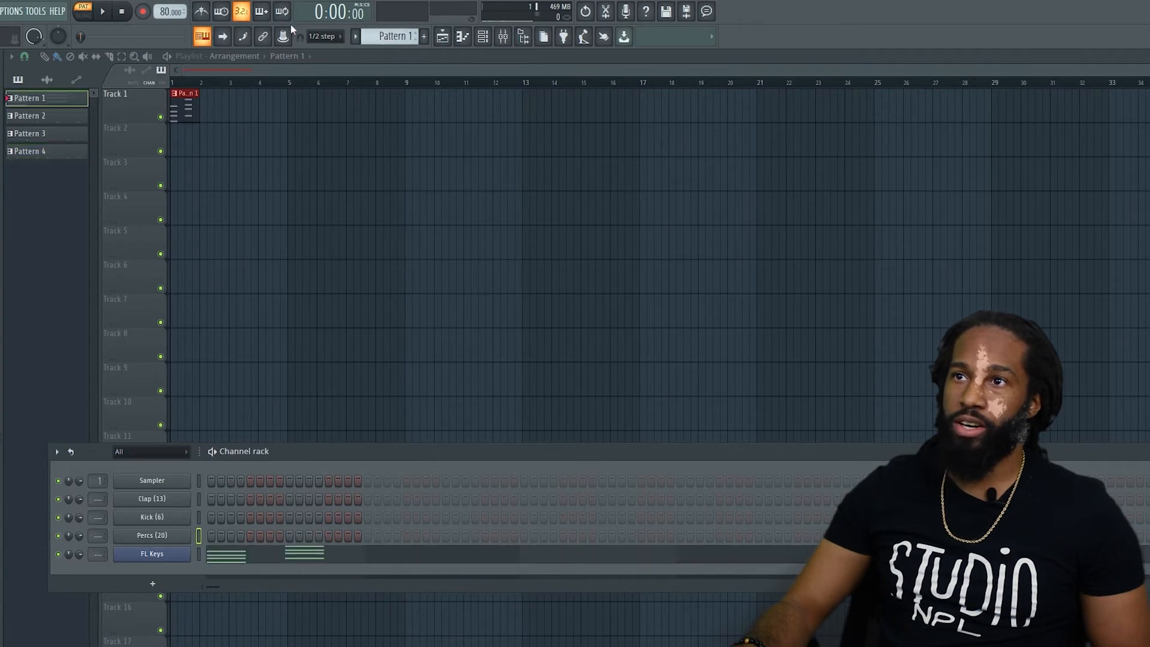
{"action": "key", "text": "space"}
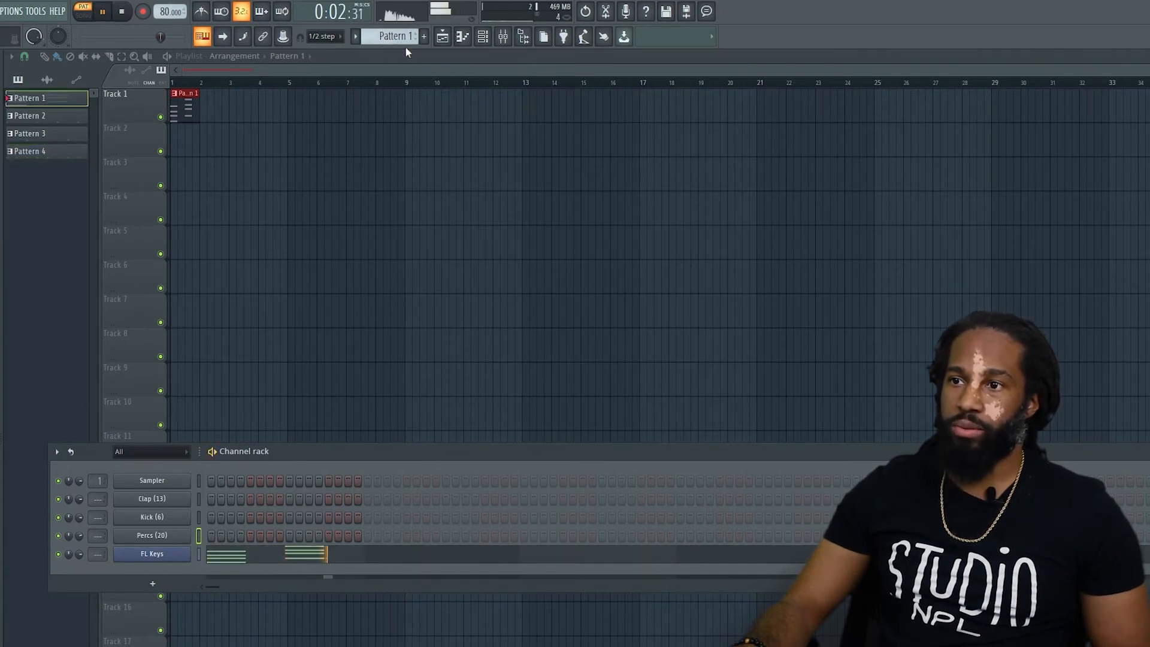
{"action": "key", "text": "space"}
{"action": "scroll", "coordinate": [398, 36], "scroll_direction": "down", "scroll_amount": 1}
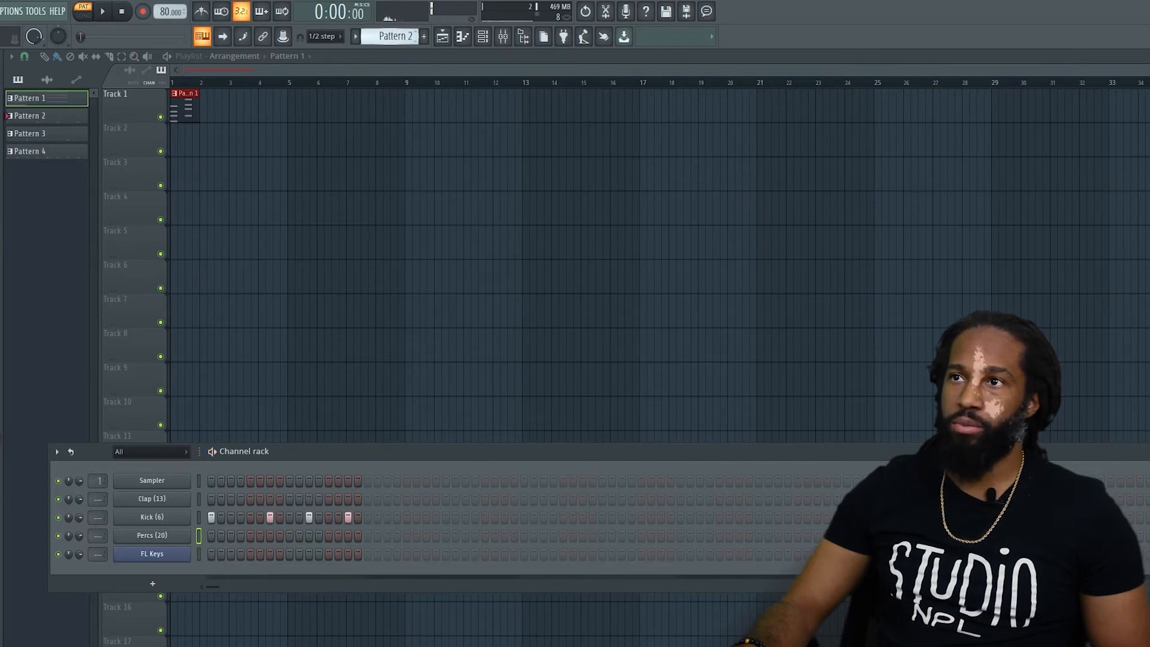
{"action": "key", "text": "space"}
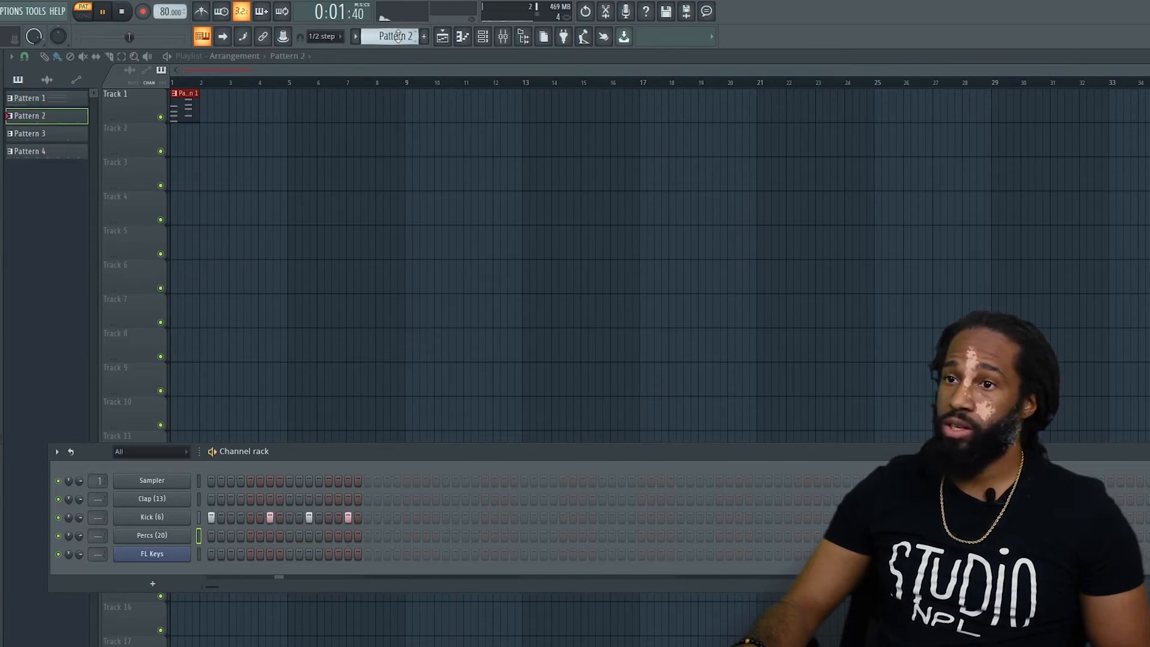
{"action": "key", "text": "space"}
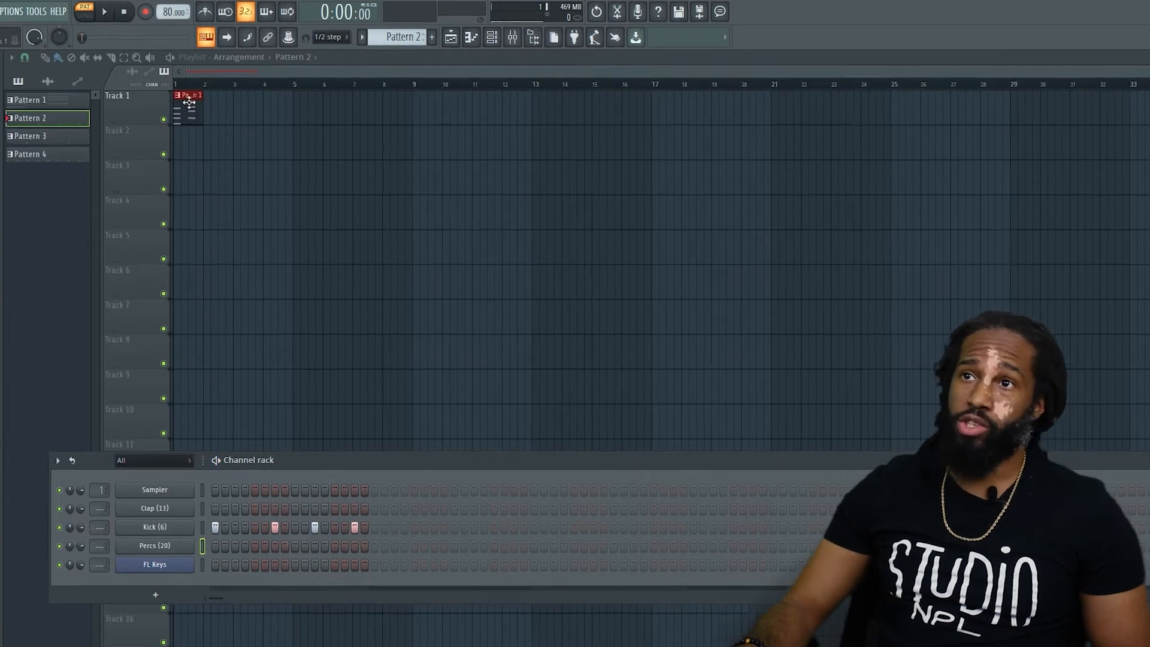
Delete the Pattern 1 clip from Track 1 and go through the four patterns in the pattern list.
{"action": "right_click", "coordinate": [189, 103]}
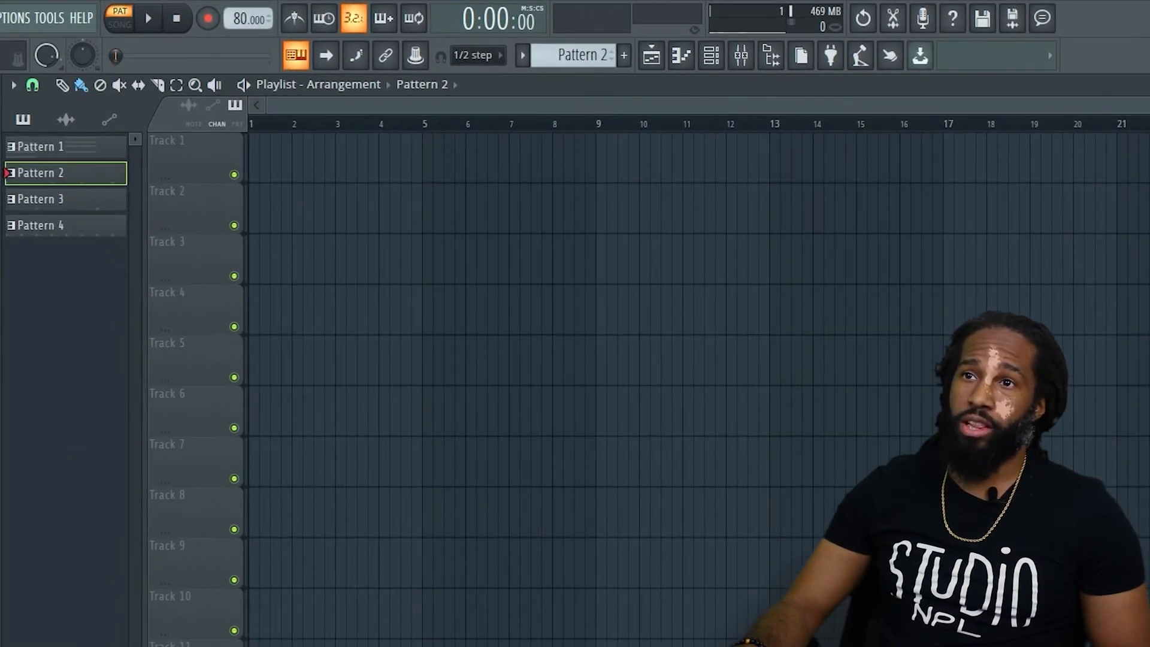
{"action": "left_click", "coordinate": [42, 150]}
{"action": "left_click", "coordinate": [54, 173]}
{"action": "left_click", "coordinate": [49, 199]}
{"action": "left_click", "coordinate": [51, 225]}
Place Patterns 1, 2, 3 and 4 at bar 1 of Tracks 1, 2, 3 and 4 respectively.
{"action": "left_click", "coordinate": [56, 147]}
{"action": "left_click_drag", "start_coordinate": [56, 146], "coordinate": [257, 173]}
{"action": "left_click_drag", "start_coordinate": [55, 175], "coordinate": [250, 214]}
{"action": "left_click_drag", "start_coordinate": [65, 201], "coordinate": [250, 278]}
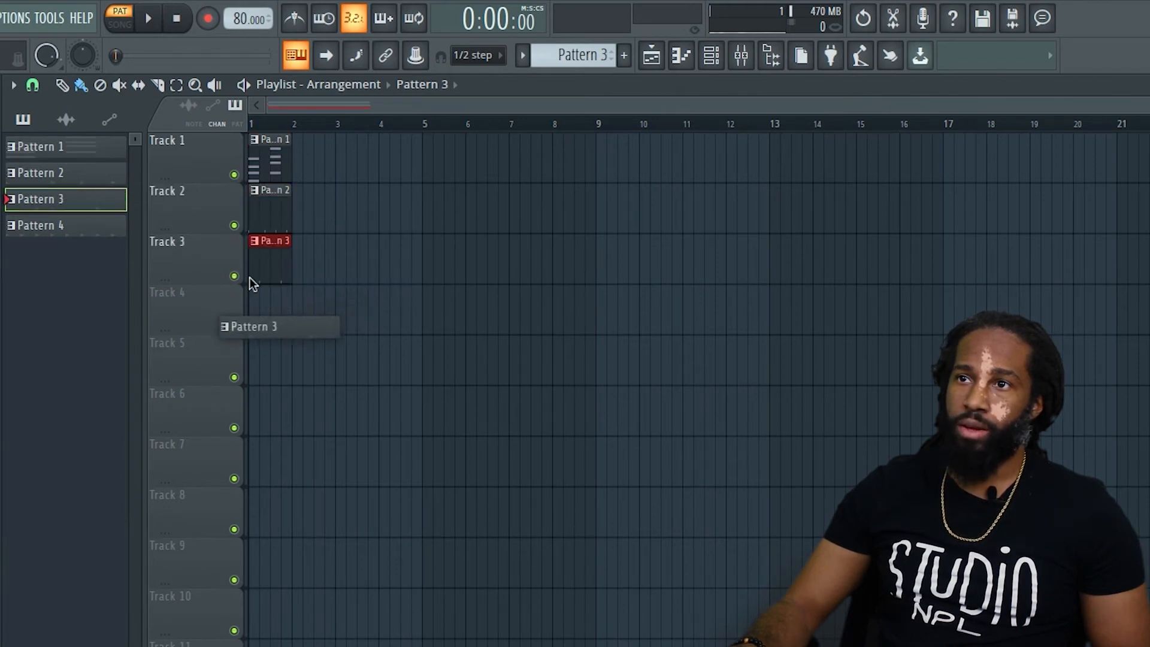
{"action": "left_click_drag", "start_coordinate": [33, 225], "coordinate": [249, 316]}
Rename Pattern 1 as Piano.
{"action": "right_click", "coordinate": [43, 150]}
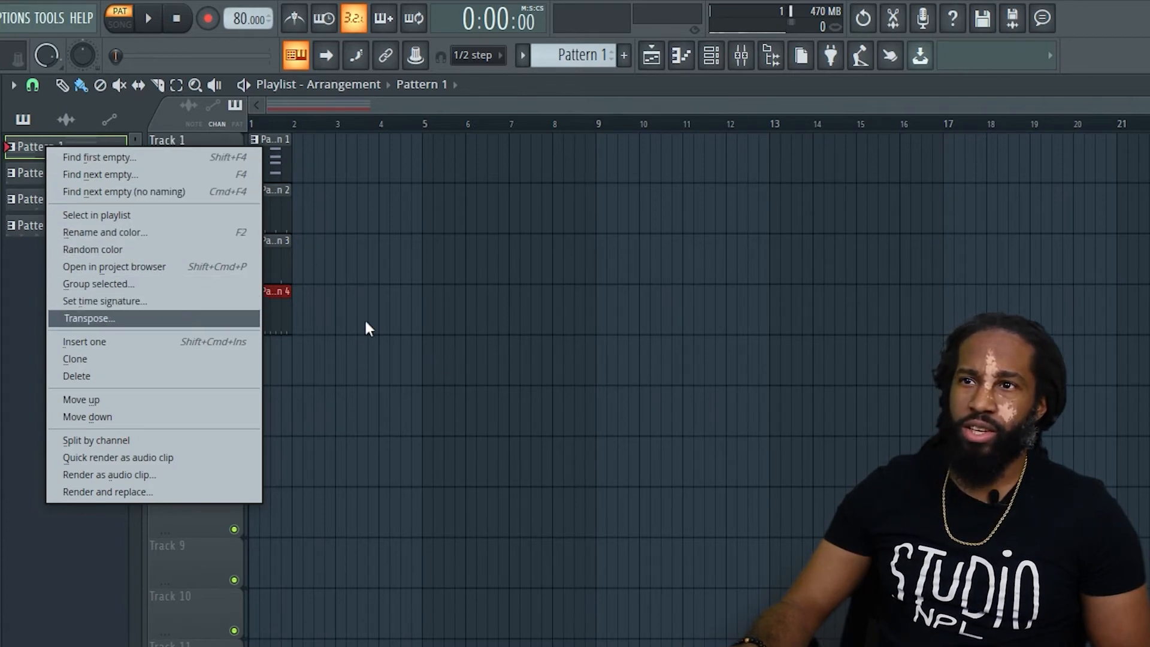
{"action": "right_click", "coordinate": [577, 57]}
{"action": "left_click", "coordinate": [490, 261]}
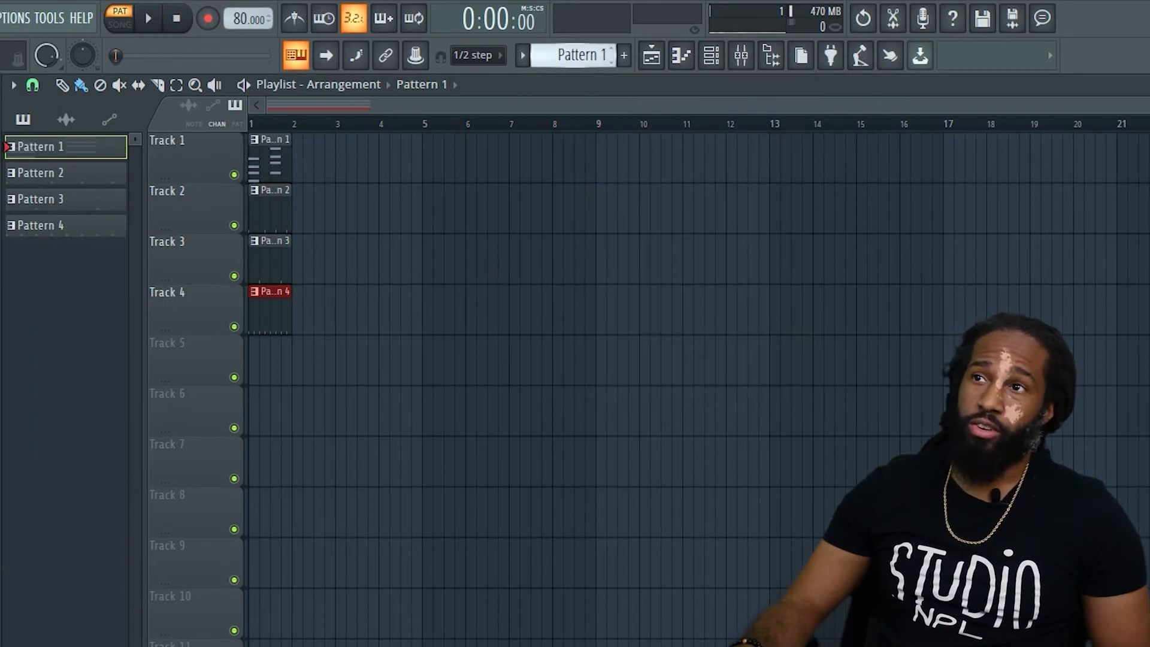
{"action": "left_click", "coordinate": [578, 55]}
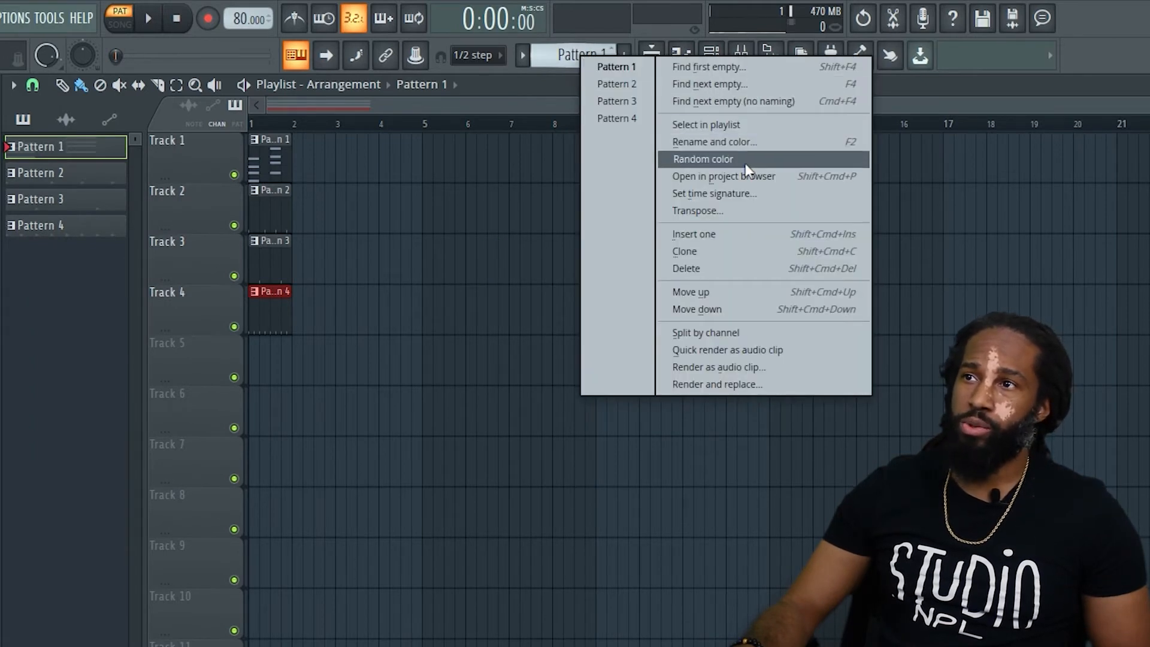
{"action": "left_click", "coordinate": [700, 142]}
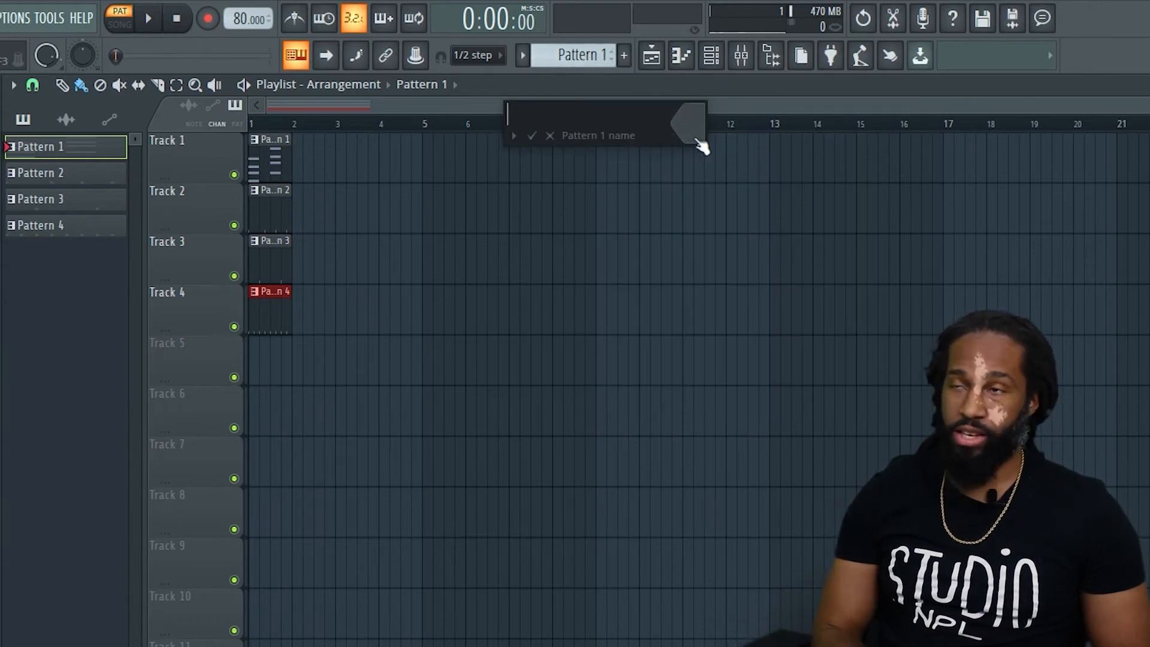
{"action": "type", "text": "Piano"}
{"action": "key", "text": "Return"}
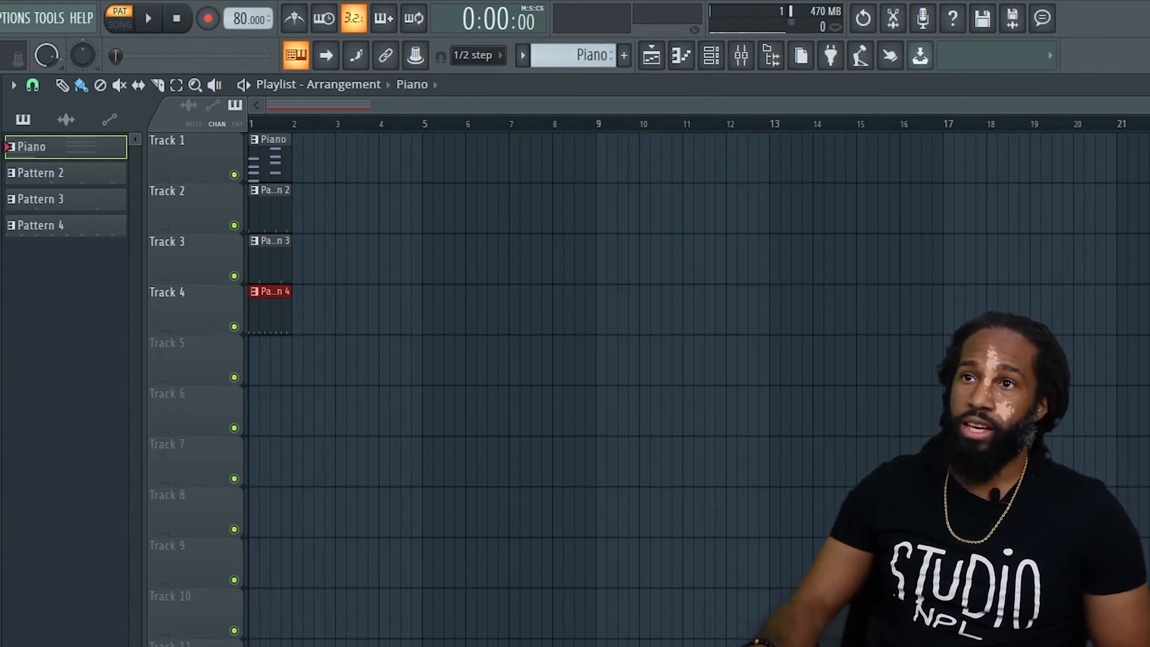
Select Pattern 2 and rename it as Kick.
{"action": "left_click", "coordinate": [55, 178]}
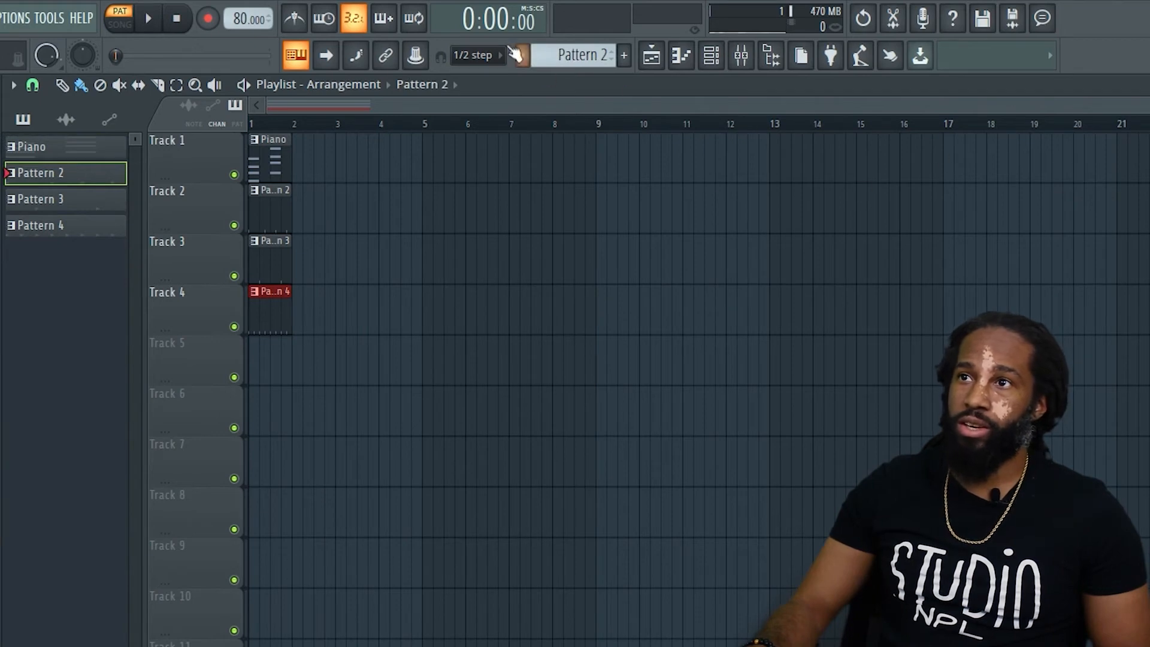
{"action": "left_click", "coordinate": [710, 63]}
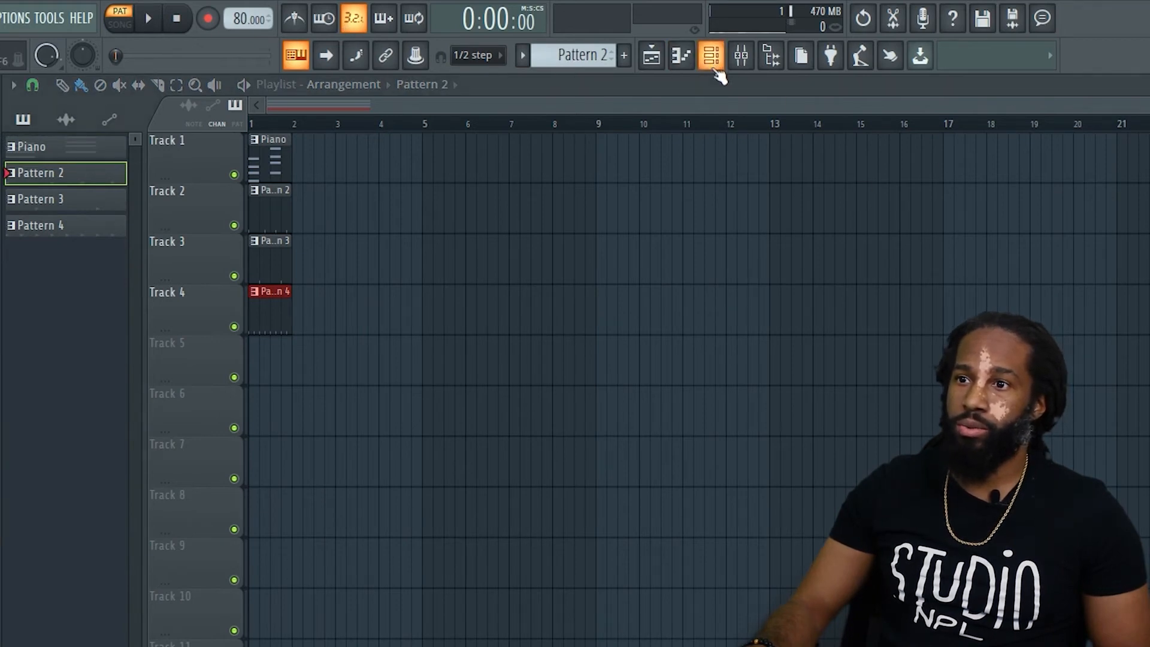
{"action": "left_click", "coordinate": [595, 55]}
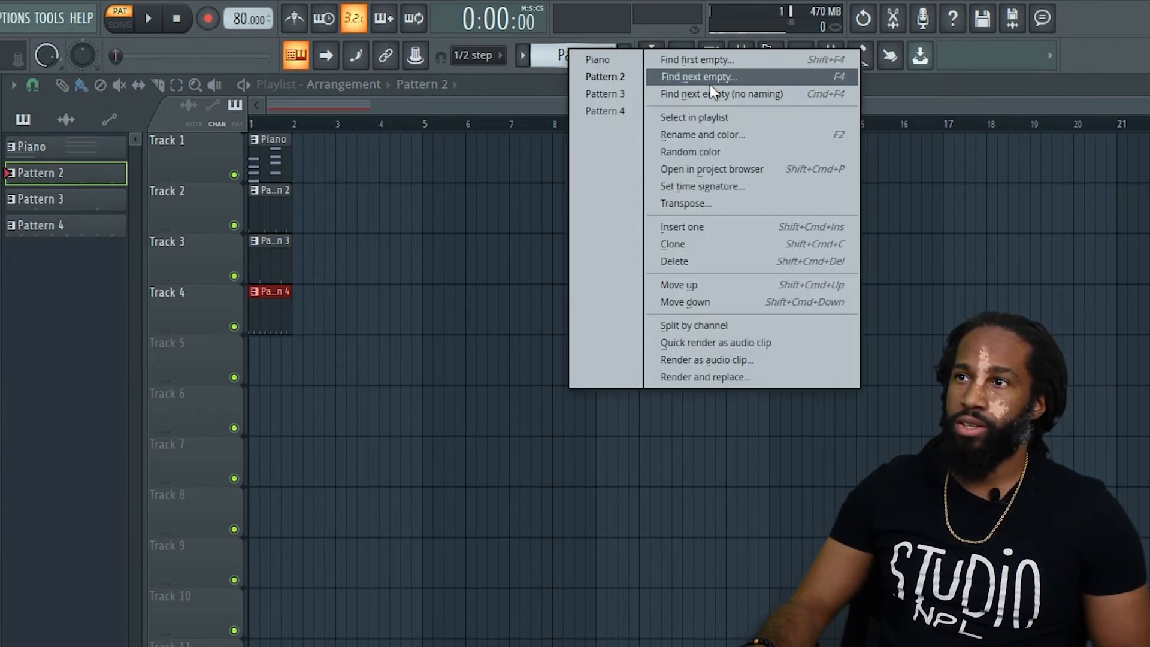
{"action": "left_click", "coordinate": [712, 135]}
{"action": "type", "text": "Kick"}
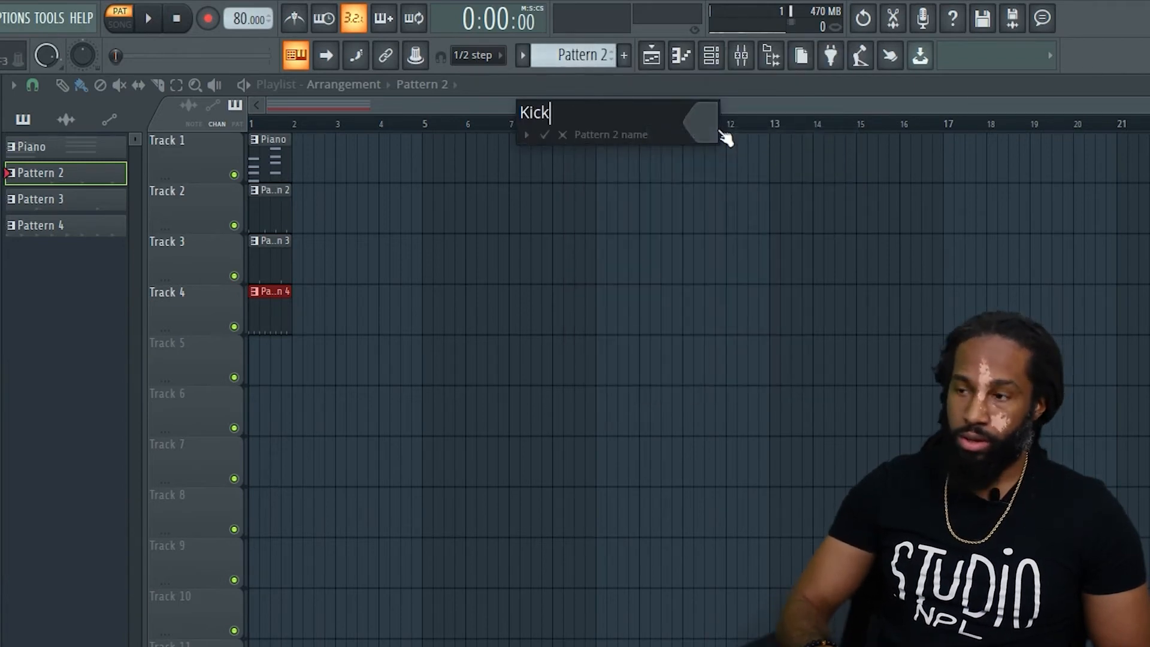
{"action": "key", "text": "Return"}
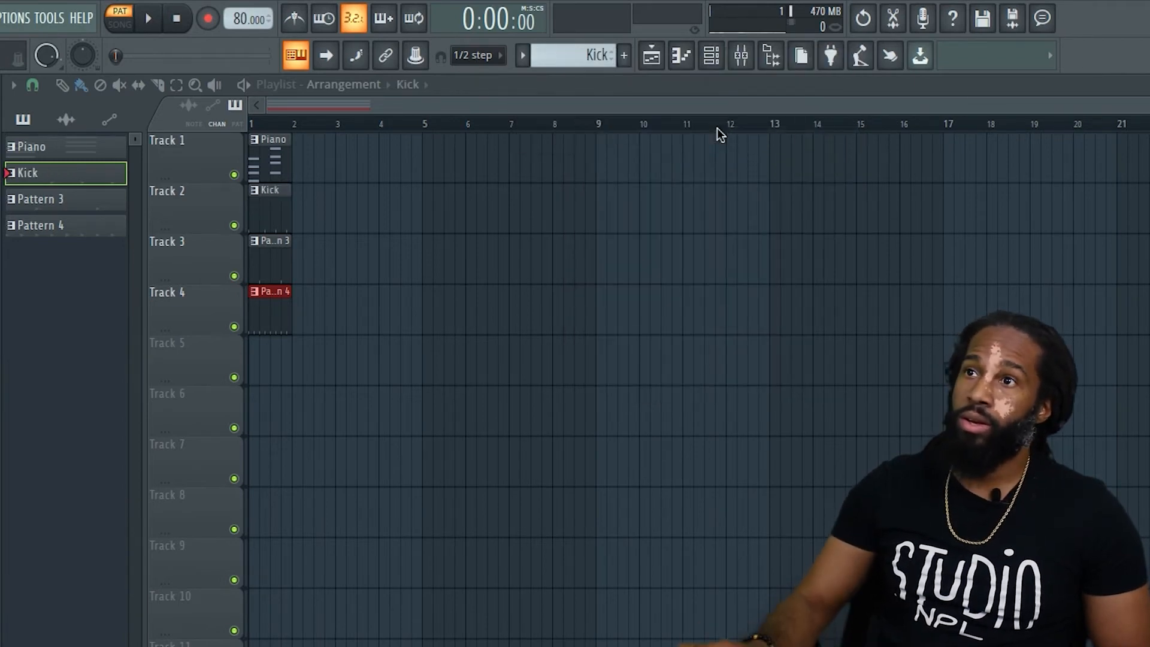
Select Pattern 3 and rename it as Clap.
{"action": "left_click", "coordinate": [71, 202]}
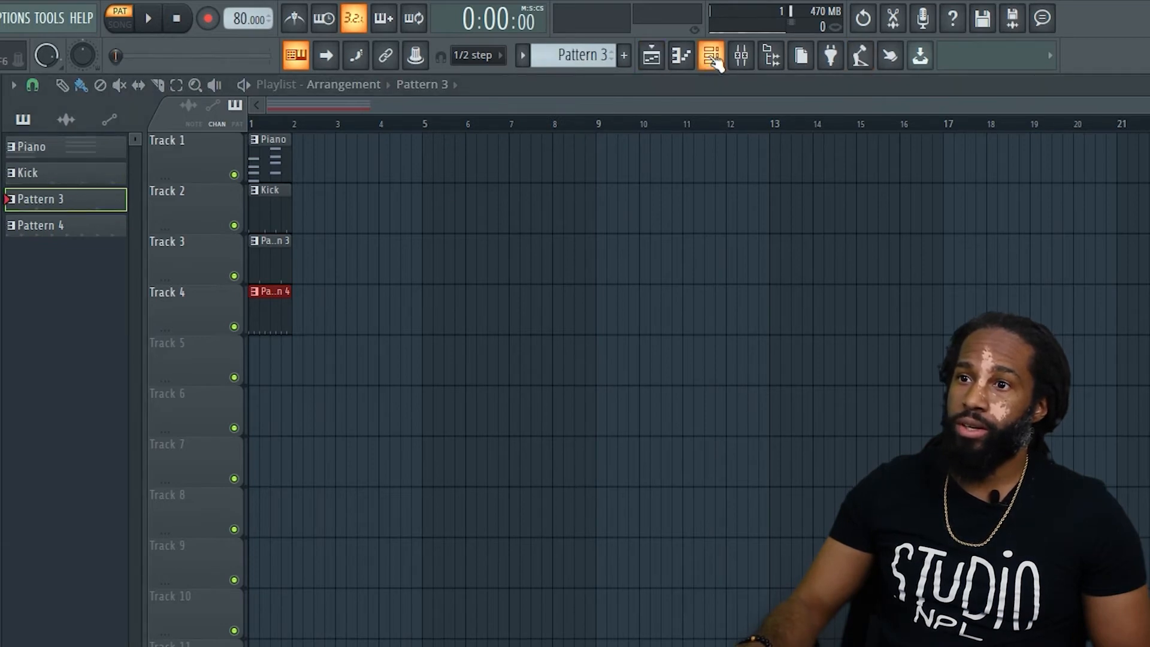
{"action": "left_click", "coordinate": [596, 56]}
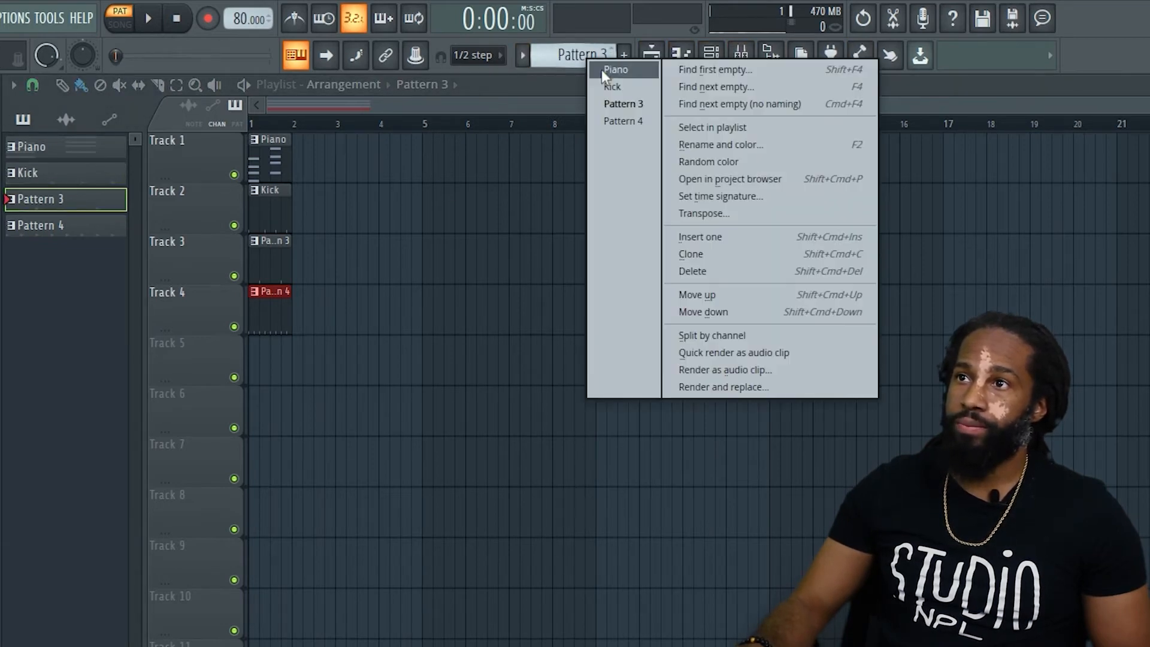
{"action": "left_click", "coordinate": [765, 146]}
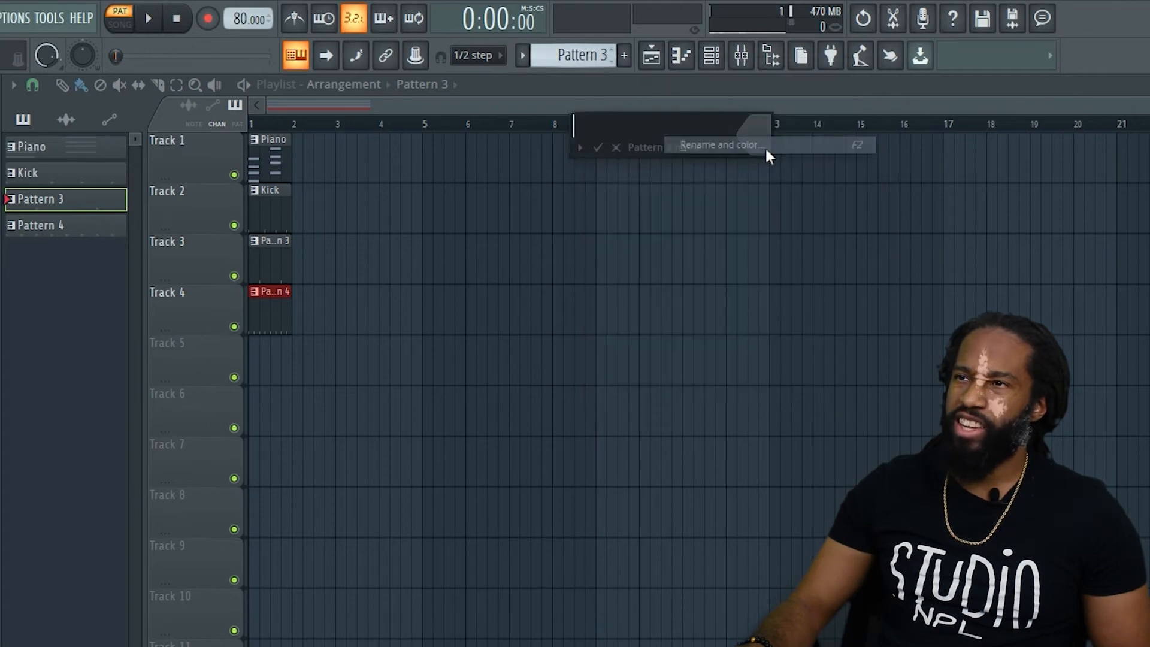
{"action": "type", "text": "Clap"}
{"action": "key", "text": "Return"}
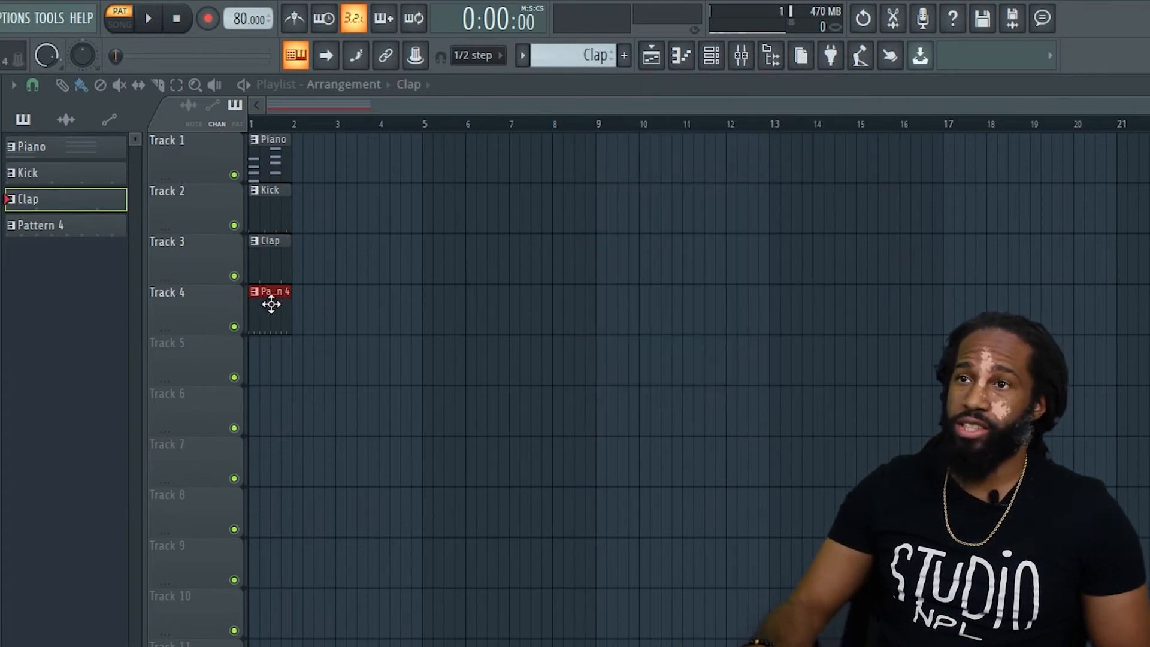
Select Pattern 4 and rename it as Shaker.
{"action": "scroll", "coordinate": [575, 55], "scroll_direction": "down", "scroll_amount": 1}
{"action": "left_click", "coordinate": [585, 54]}
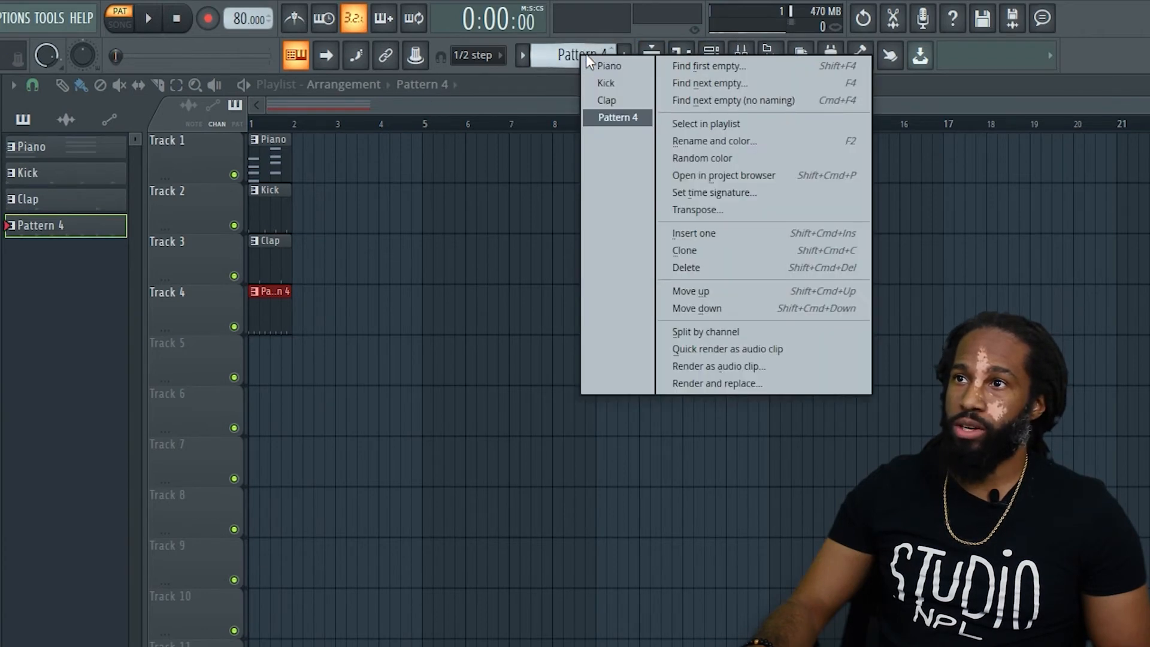
{"action": "left_click", "coordinate": [755, 142]}
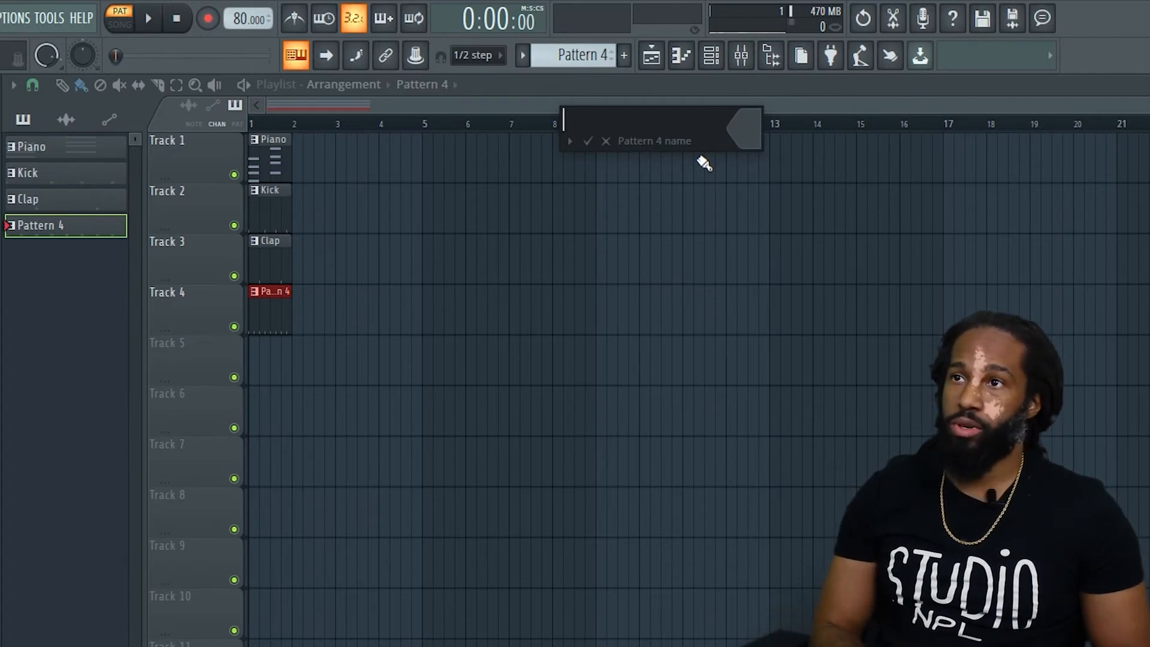
{"action": "key", "text": "Return"}
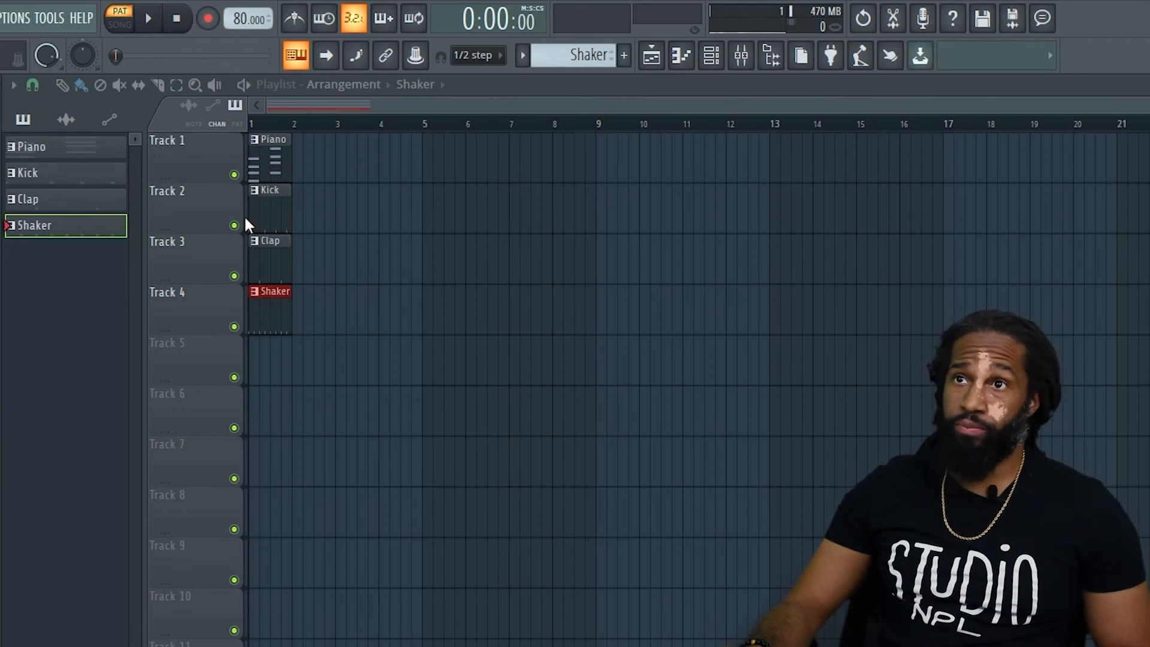
Switch playback to song mode and play the four clips at bar 1 of the playlist.
{"action": "left_click", "coordinate": [125, 27]}
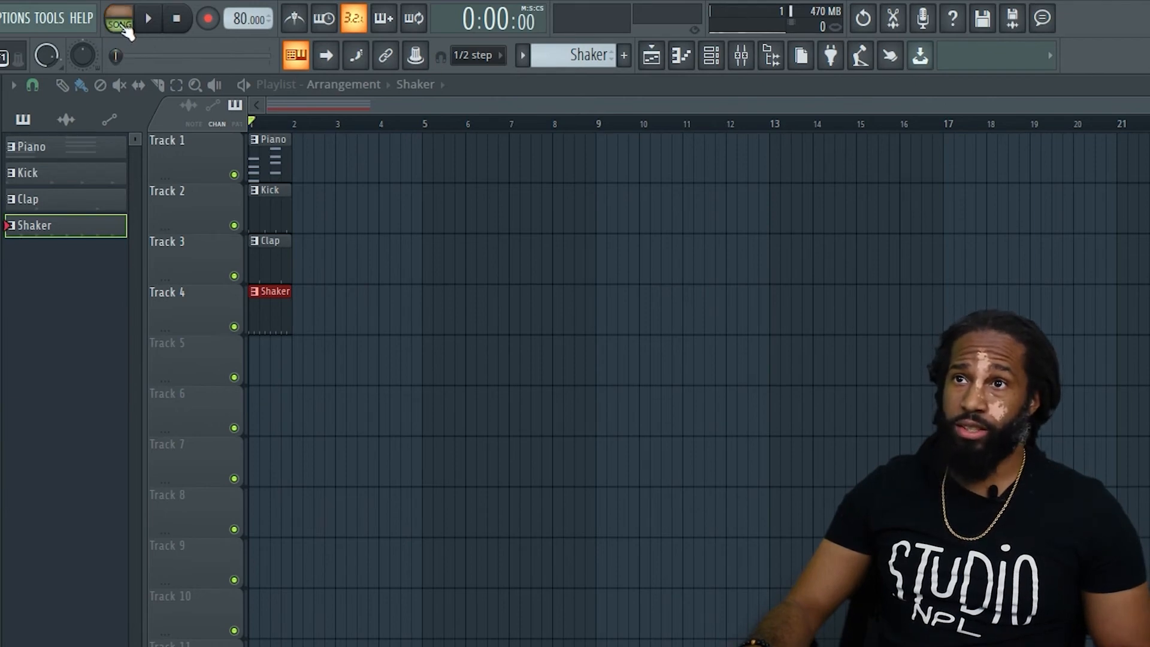
{"action": "left_click", "coordinate": [125, 22]}
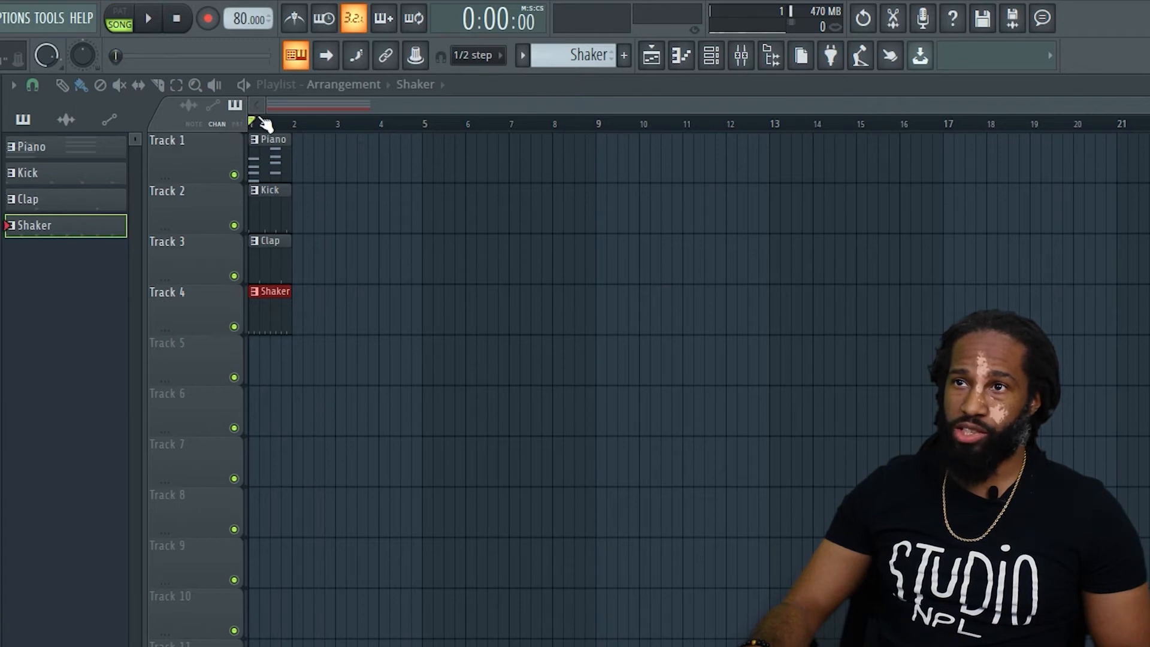
{"action": "key", "text": "space"}
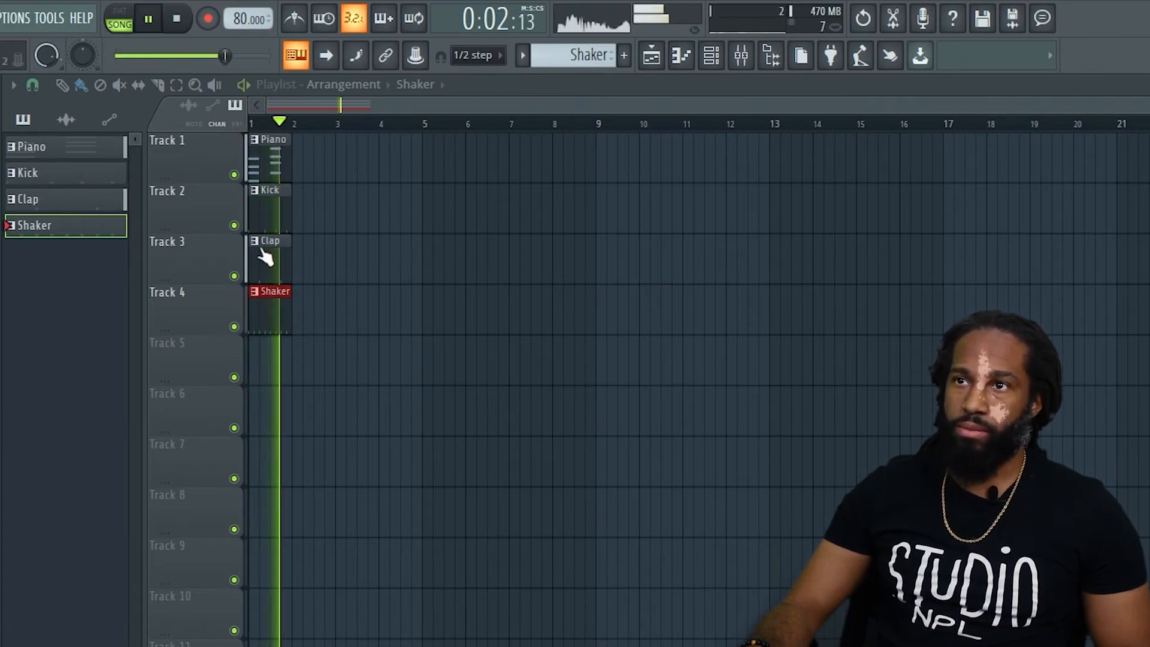
{"action": "key", "text": "space"}
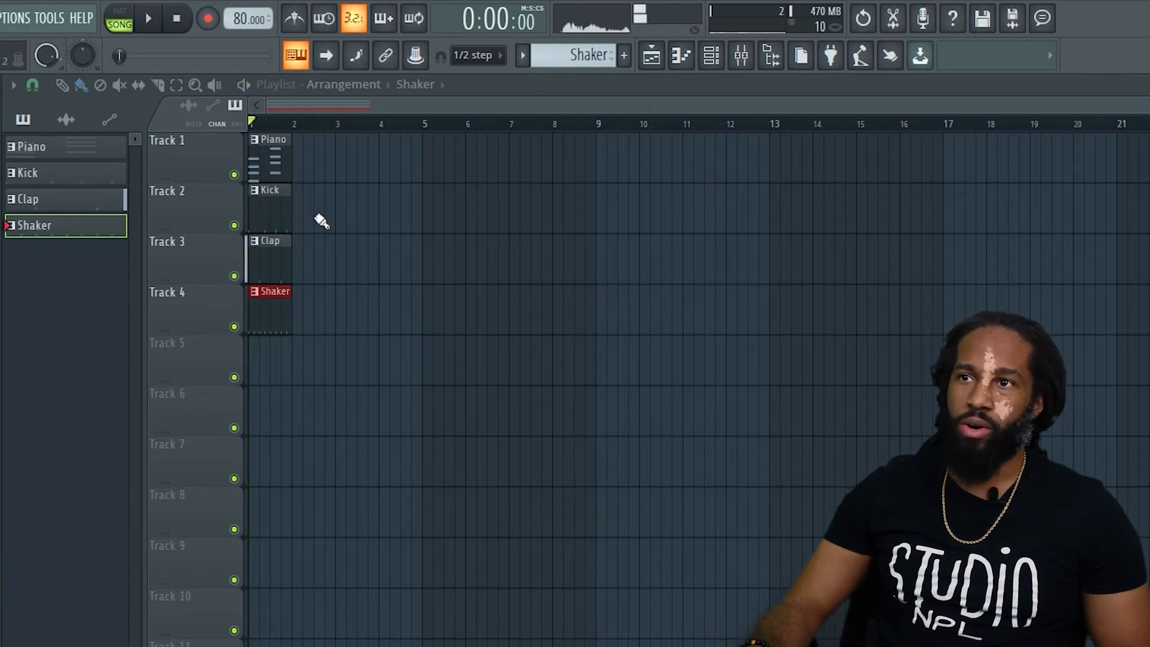
Delete the Kick, Clap and Shaker clips from Tracks 2, 3 and 4.
{"action": "right_click", "coordinate": [316, 209]}
{"action": "right_click", "coordinate": [290, 231]}
{"action": "right_click", "coordinate": [290, 239]}
{"action": "right_click", "coordinate": [275, 292]}
Fill Track 1 with Piano clips through bar 12, start playback and paint Shaker clips on Track 2 from bar 3 to 12.
{"action": "left_click", "coordinate": [268, 161]}
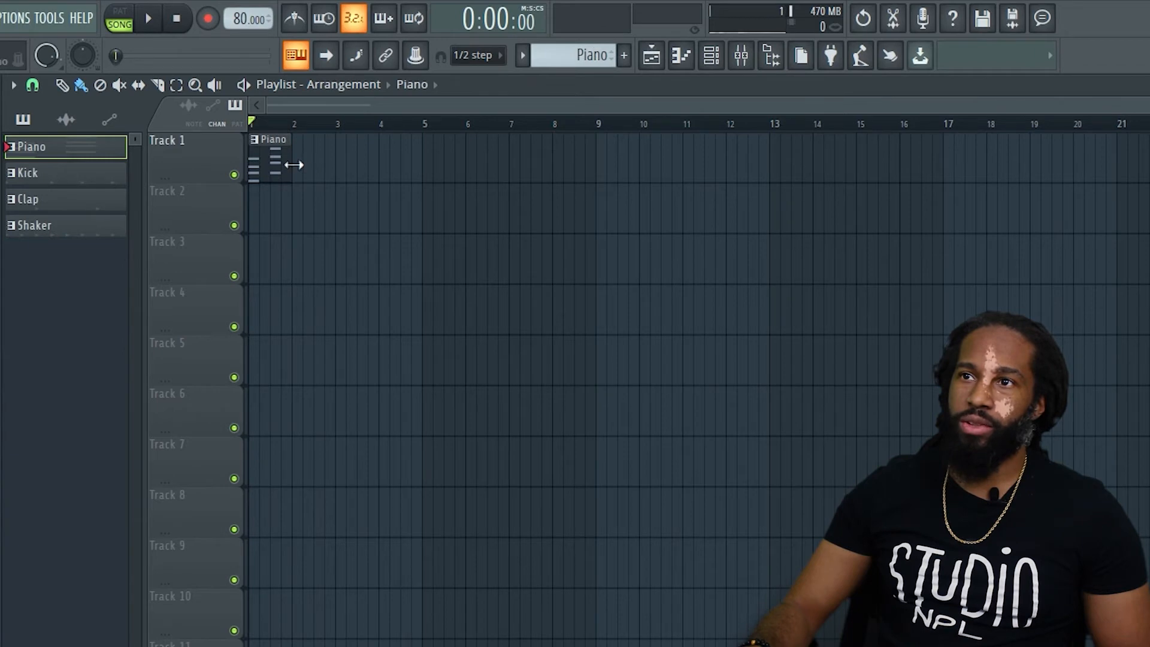
{"action": "left_click_drag", "start_coordinate": [328, 174], "coordinate": [742, 190]}
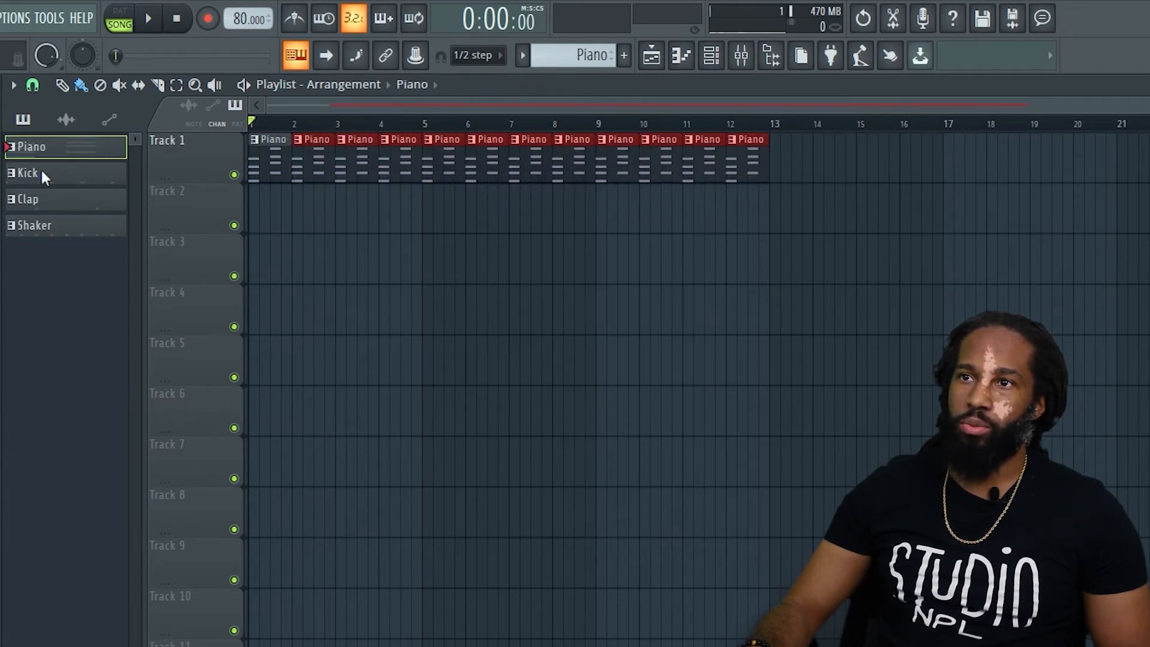
{"action": "key", "text": "space"}
{"action": "left_click", "coordinate": [30, 225]}
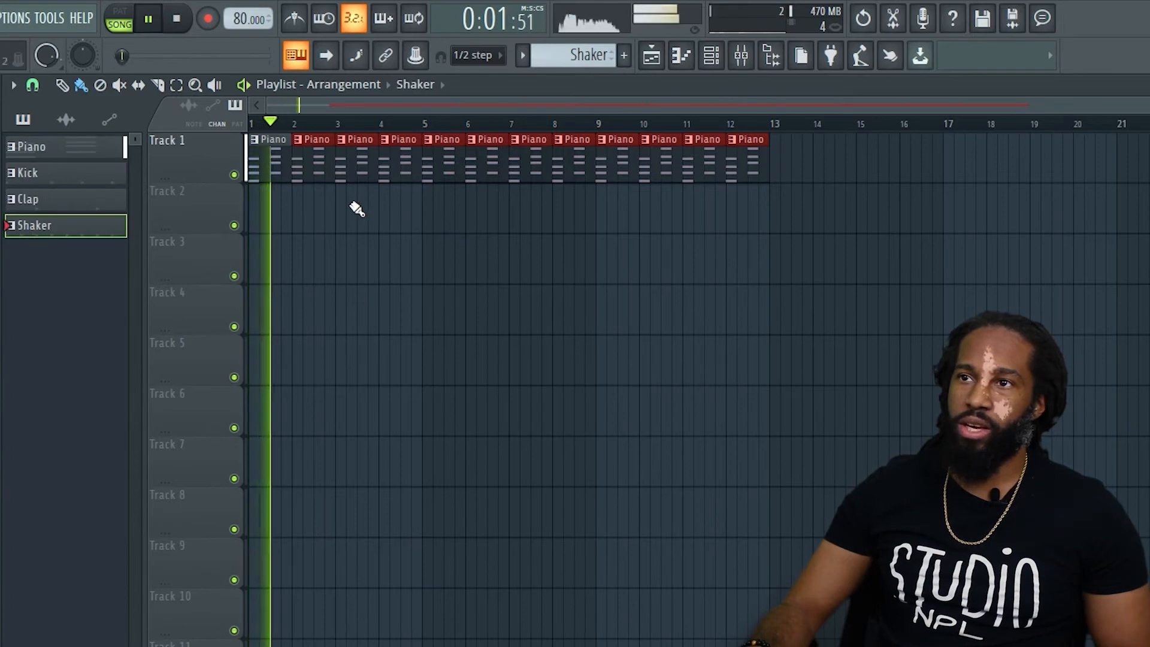
{"action": "left_click_drag", "start_coordinate": [343, 204], "coordinate": [736, 232]}
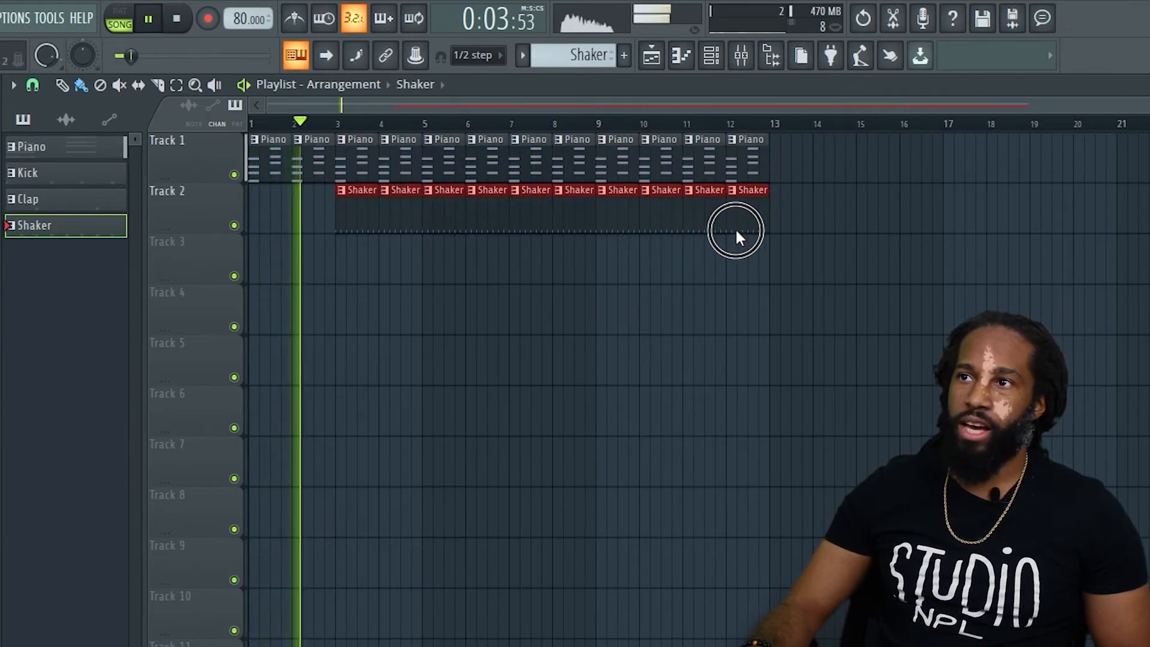
Paint Clap clips on Track 3 from bar 5 to 12 and Kick clips on Track 4 from bar 7 to 12.
{"action": "left_click", "coordinate": [27, 199]}
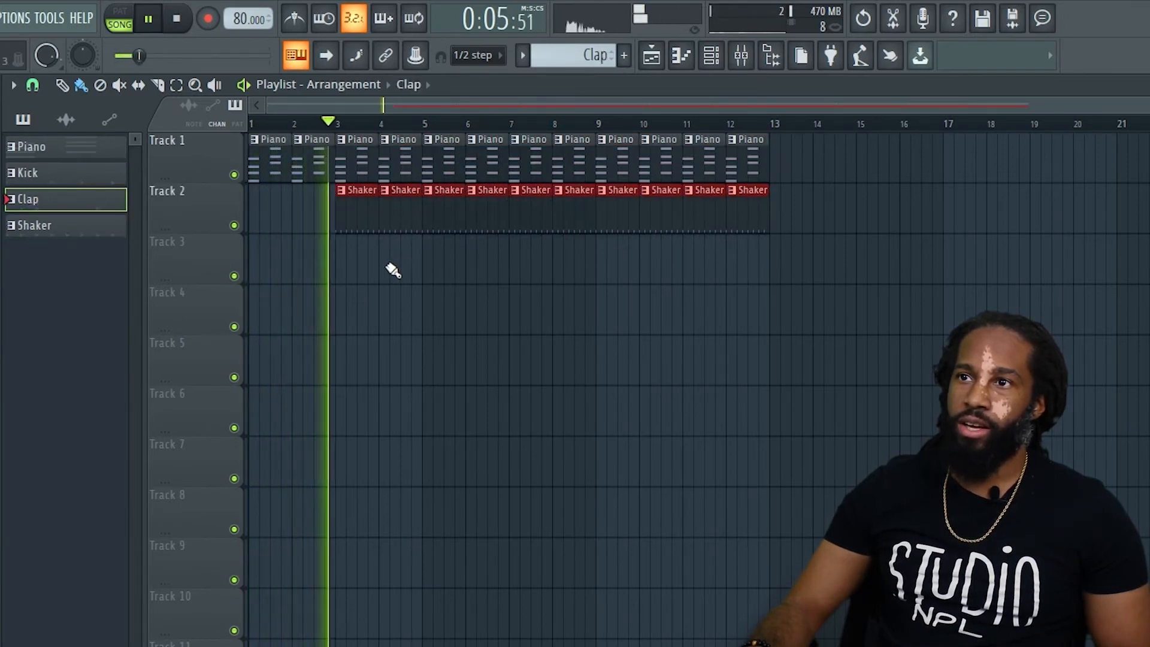
{"action": "mouse_move", "coordinate": [429, 262]}
{"action": "left_mouse_down"}
{"action": "mouse_move", "coordinate": [775, 323]}
{"action": "mouse_move", "coordinate": [794, 283]}
{"action": "left_mouse_up"}
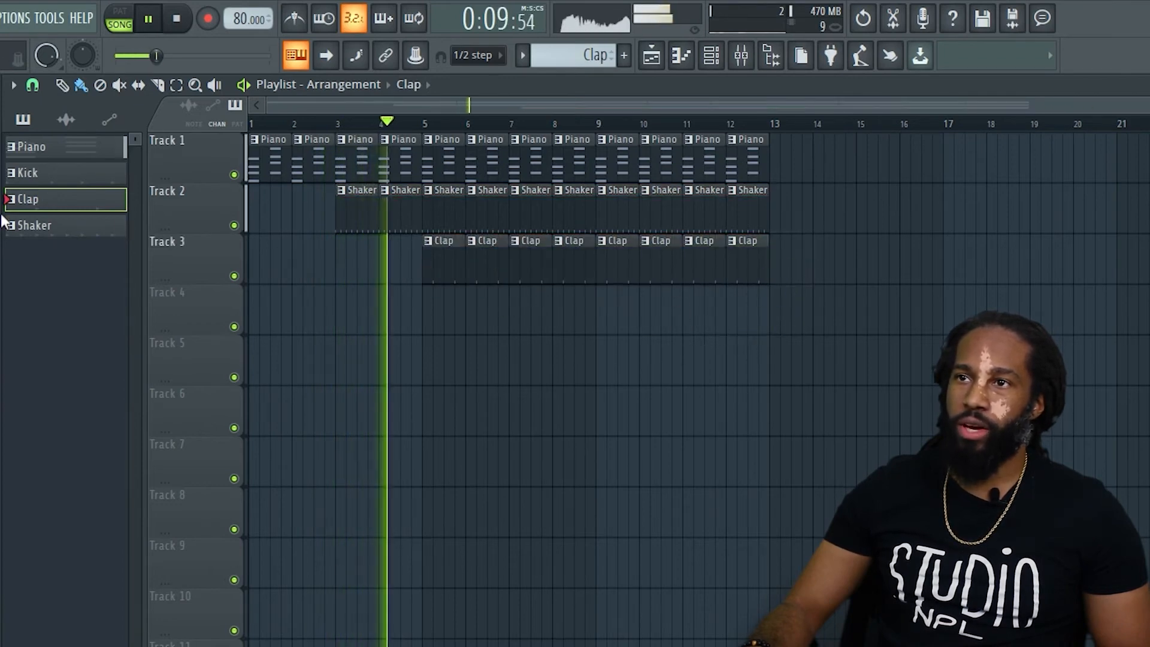
{"action": "left_click", "coordinate": [52, 175]}
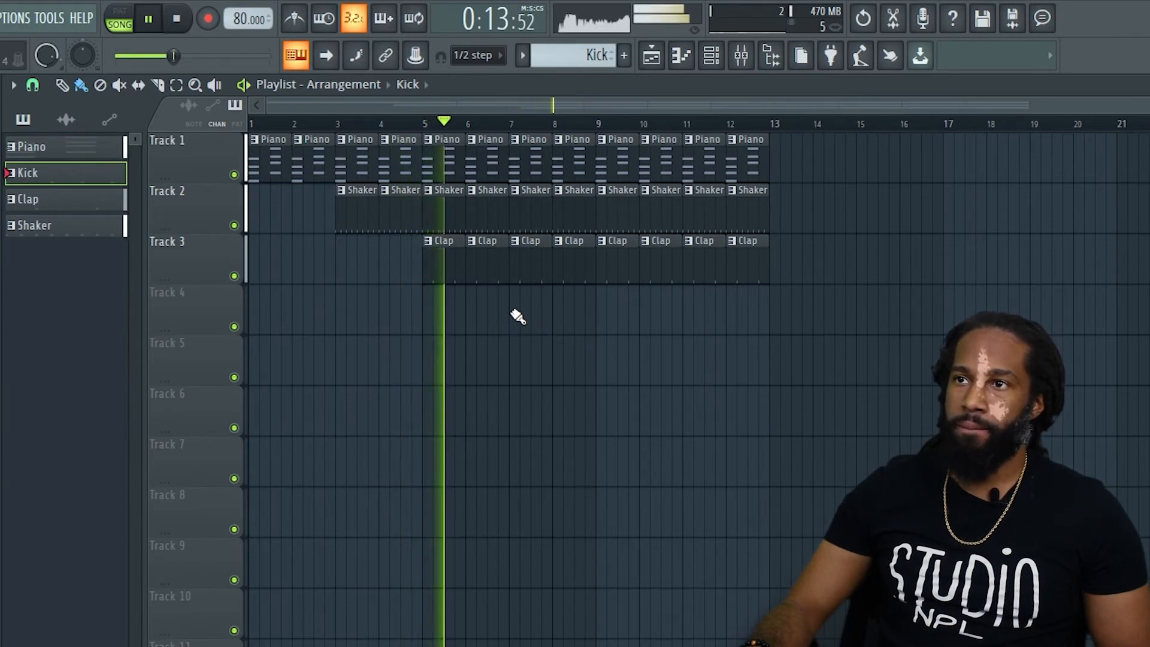
{"action": "left_click_drag", "start_coordinate": [516, 315], "coordinate": [746, 339]}
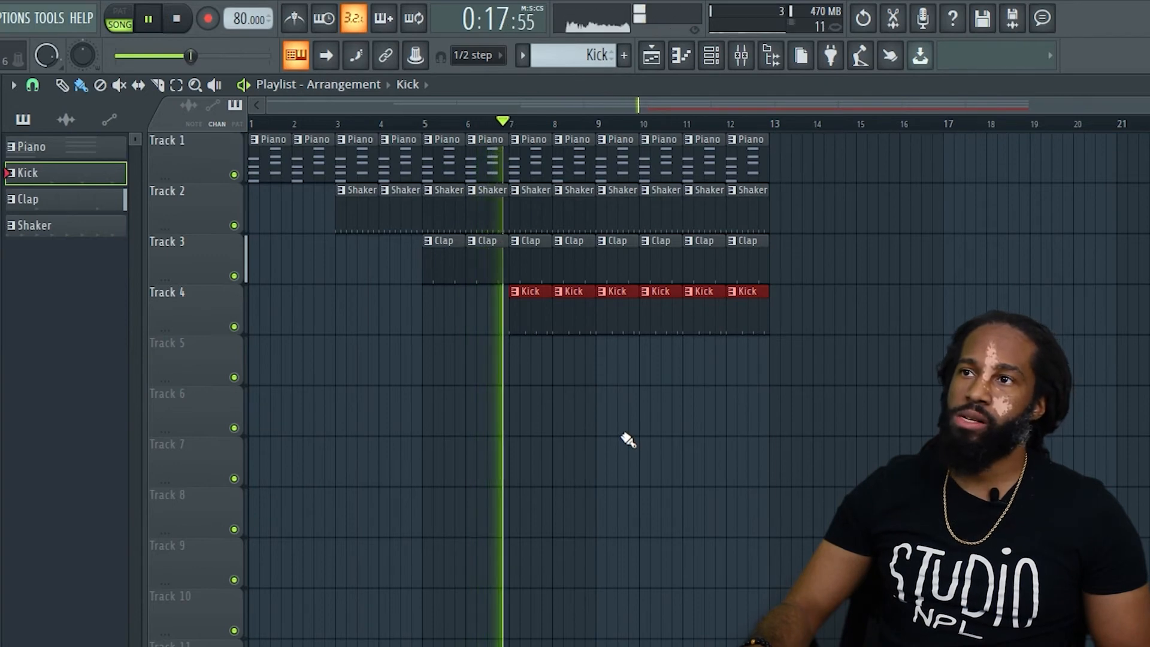
Delete the Piano clips at bars 9 and 10 and the Shaker and Clap clips at bars 11 and 12, and stop playback.
{"action": "right_click", "coordinate": [617, 155]}
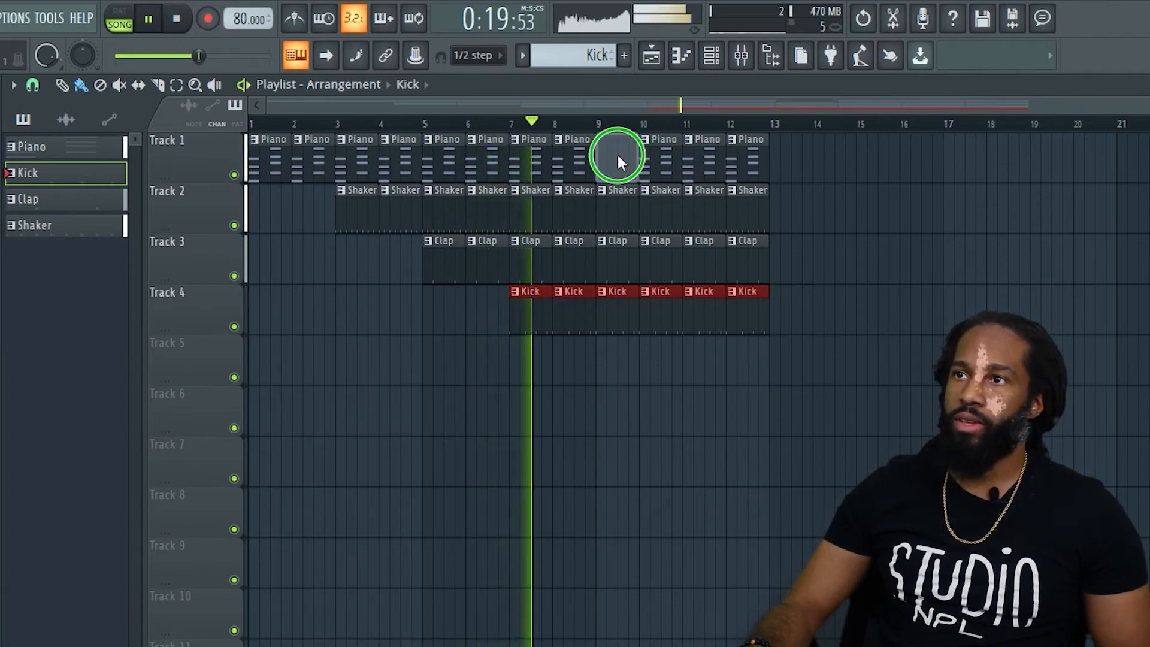
{"action": "right_click", "coordinate": [659, 157]}
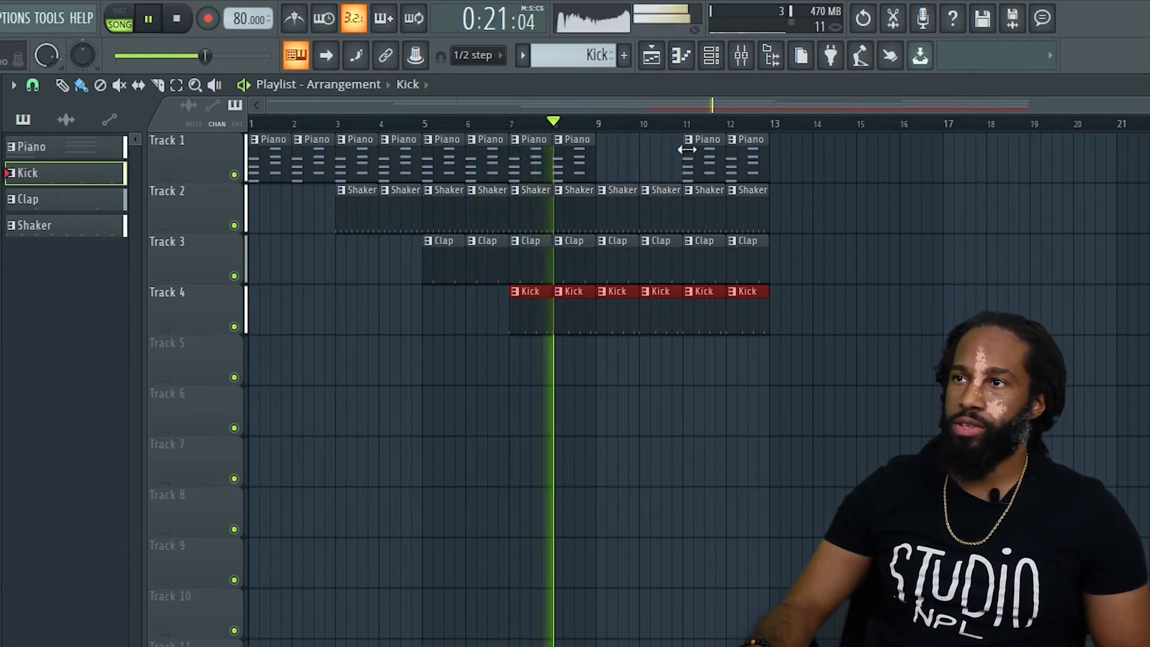
{"action": "right_click", "coordinate": [699, 206]}
{"action": "right_click", "coordinate": [699, 242]}
{"action": "right_click", "coordinate": [733, 194]}
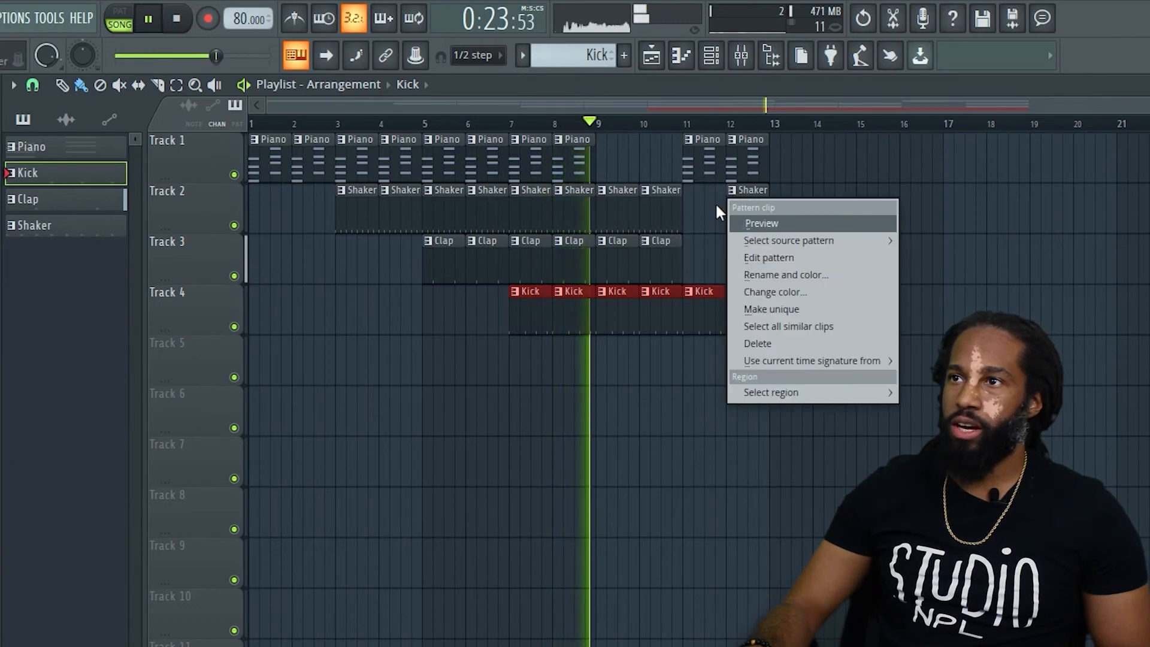
{"action": "left_click", "coordinate": [698, 205]}
{"action": "right_click", "coordinate": [732, 210]}
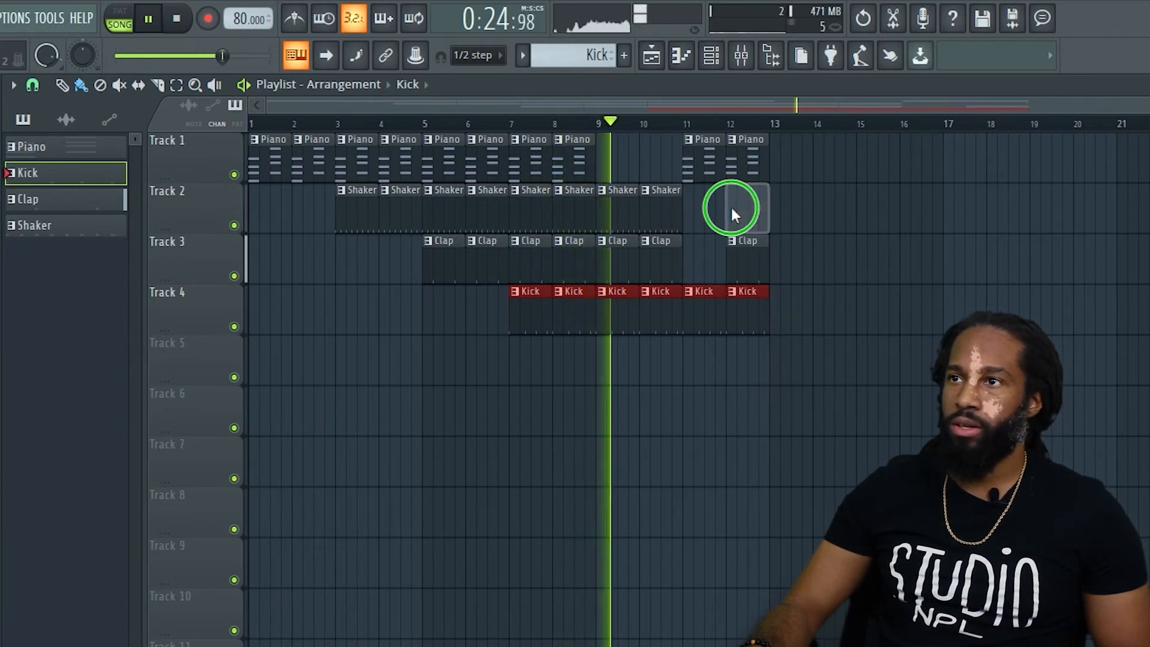
{"action": "right_click", "coordinate": [740, 240]}
{"action": "key", "text": "space"}
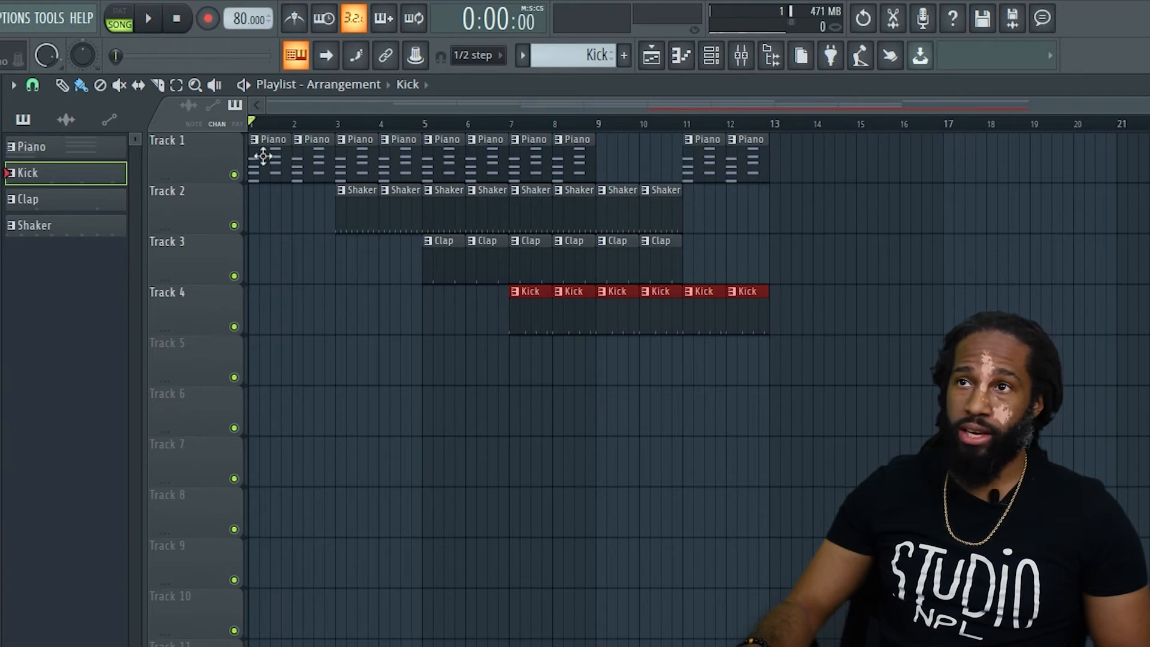
{"action": "right_click", "coordinate": [177, 157]}
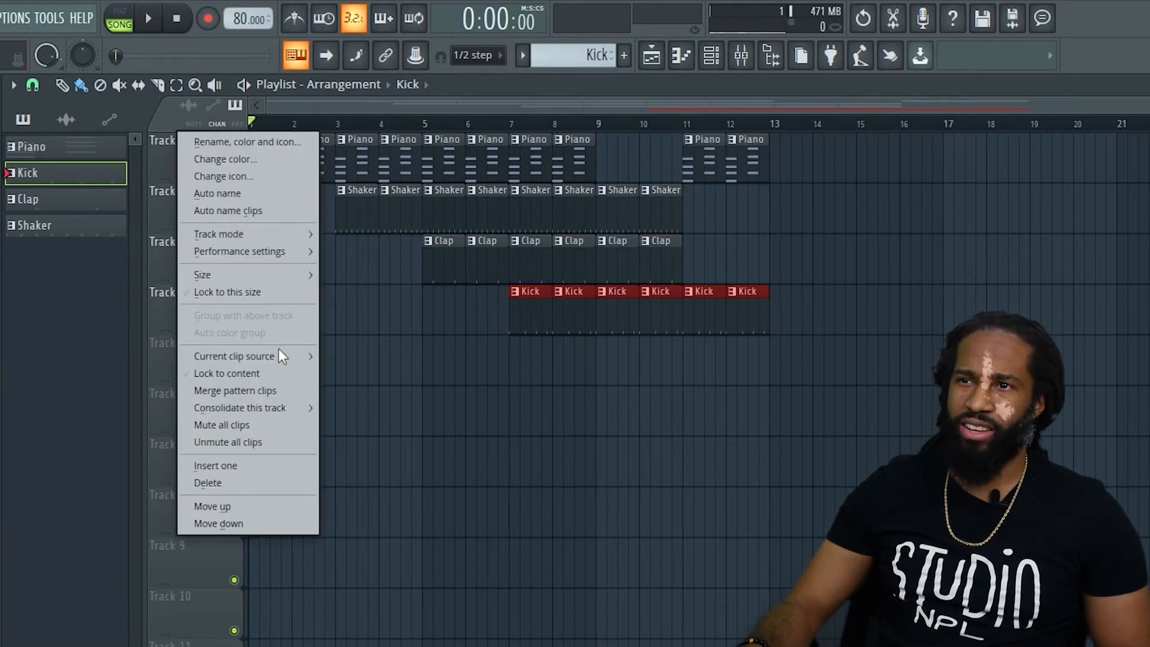
{"action": "left_click", "coordinate": [373, 268]}
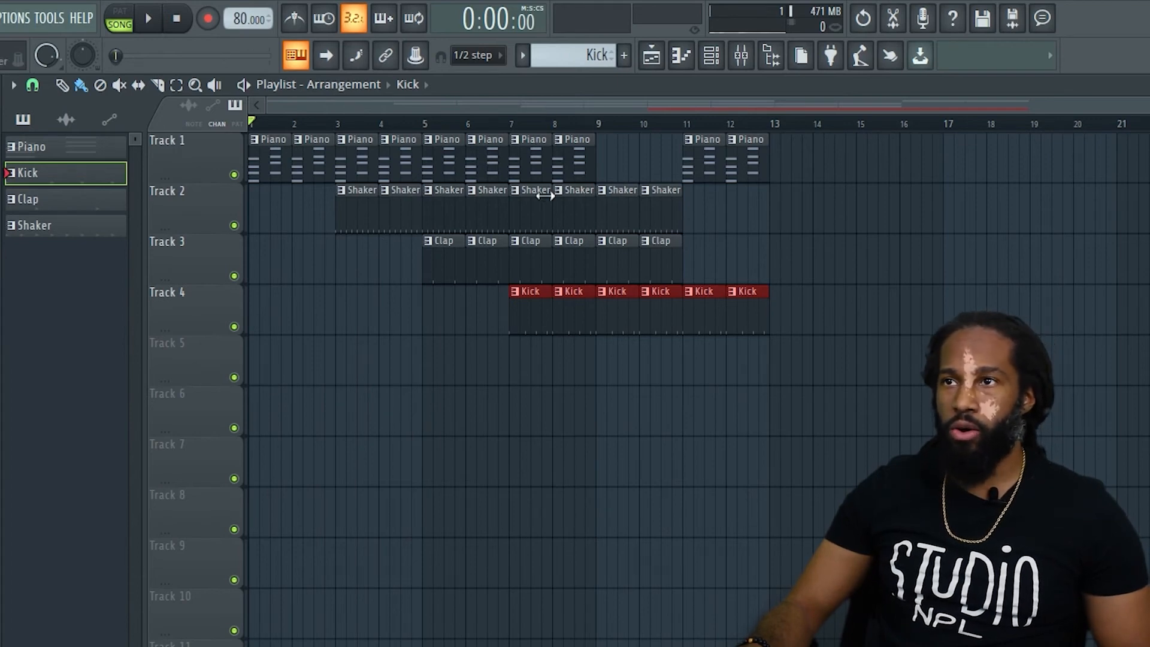
Select bars 7 and 8 on the playlist timeline and play that section as a loop.
{"action": "key", "text": "space"}
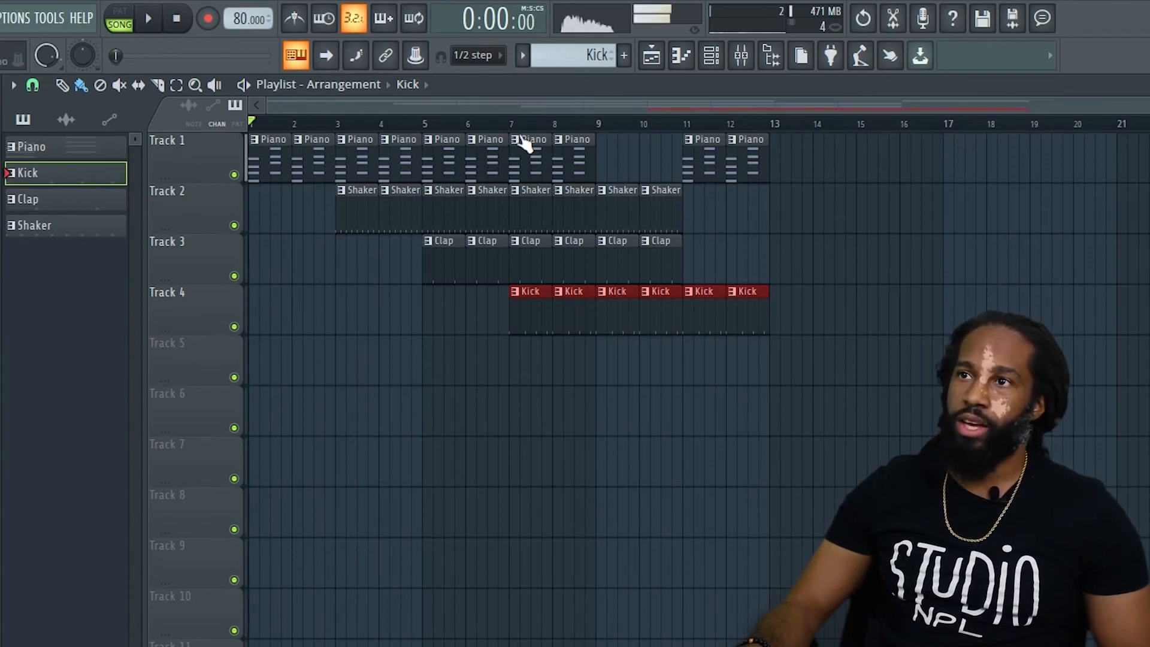
{"action": "left_click_drag", "start_coordinate": [509, 127], "coordinate": [595, 150]}
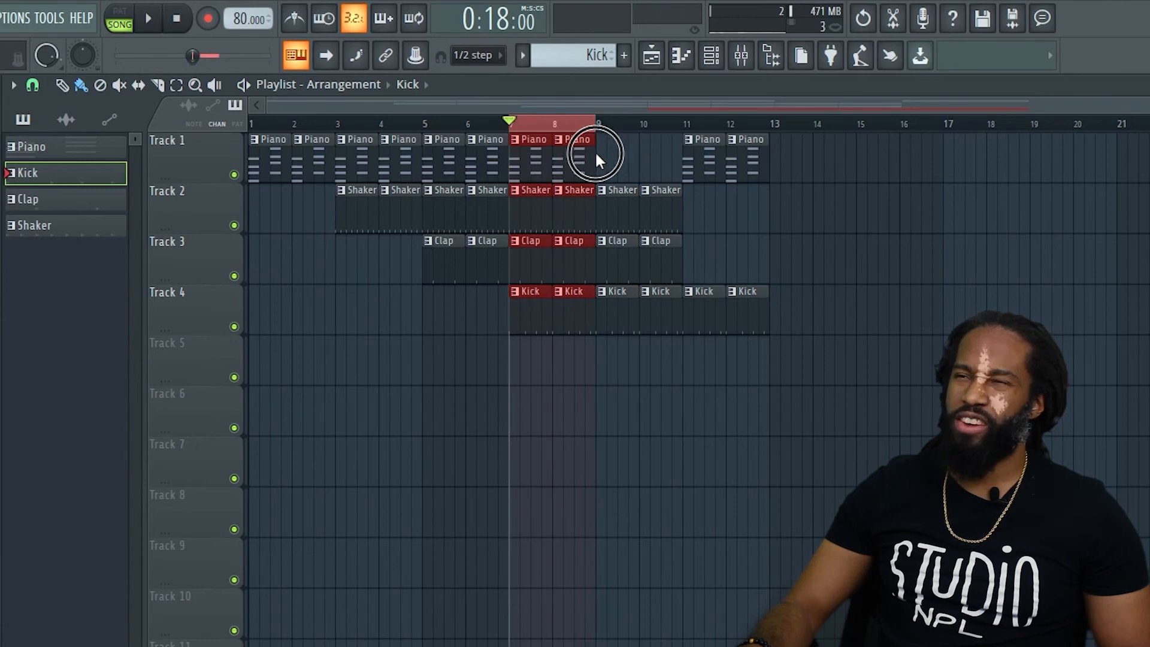
{"action": "key", "text": "space"}
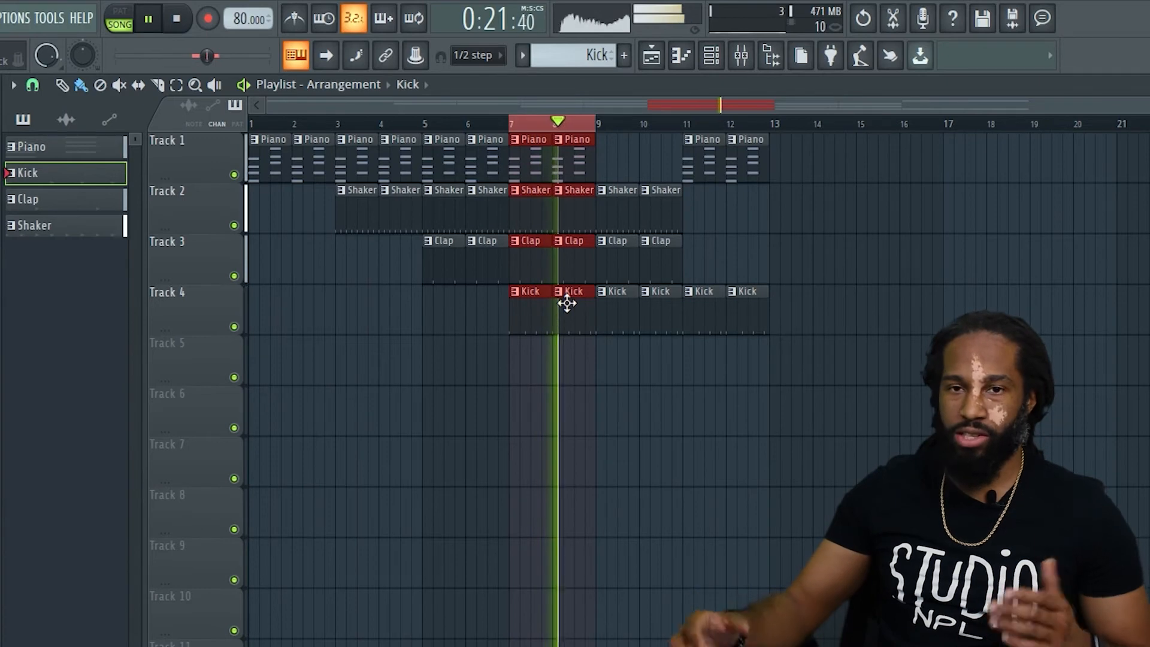
{"action": "key", "text": "space"}
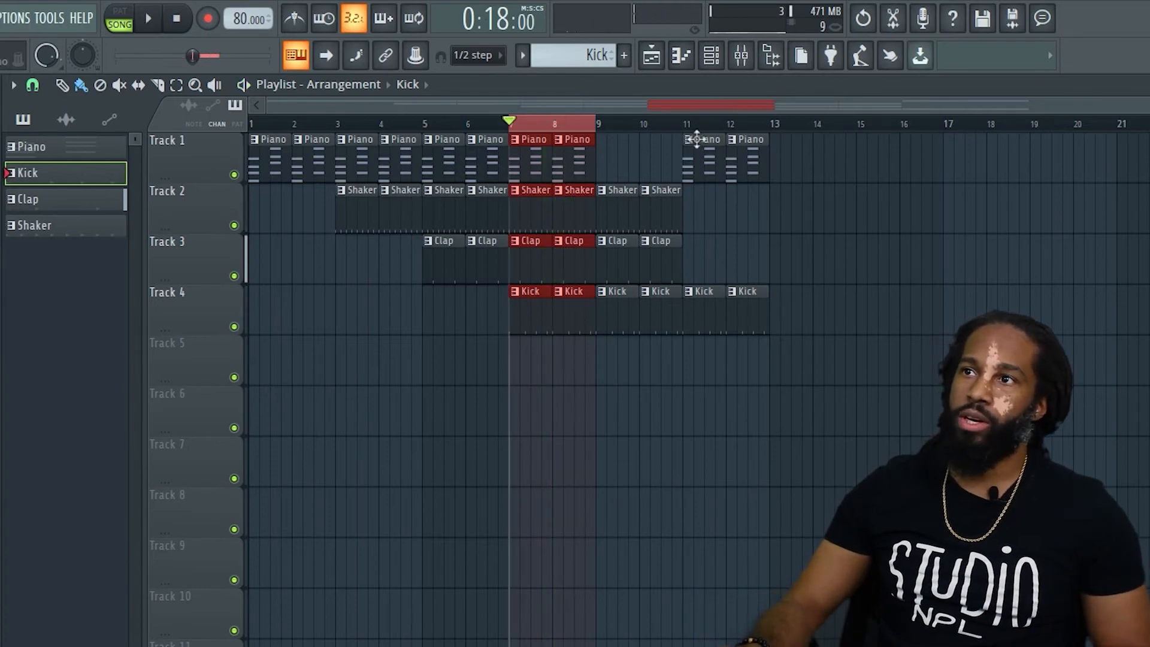
Show the channel rack and the mixer, and resize the mixer into a small floating window over the empty playlist area.
{"action": "left_click", "coordinate": [716, 60]}
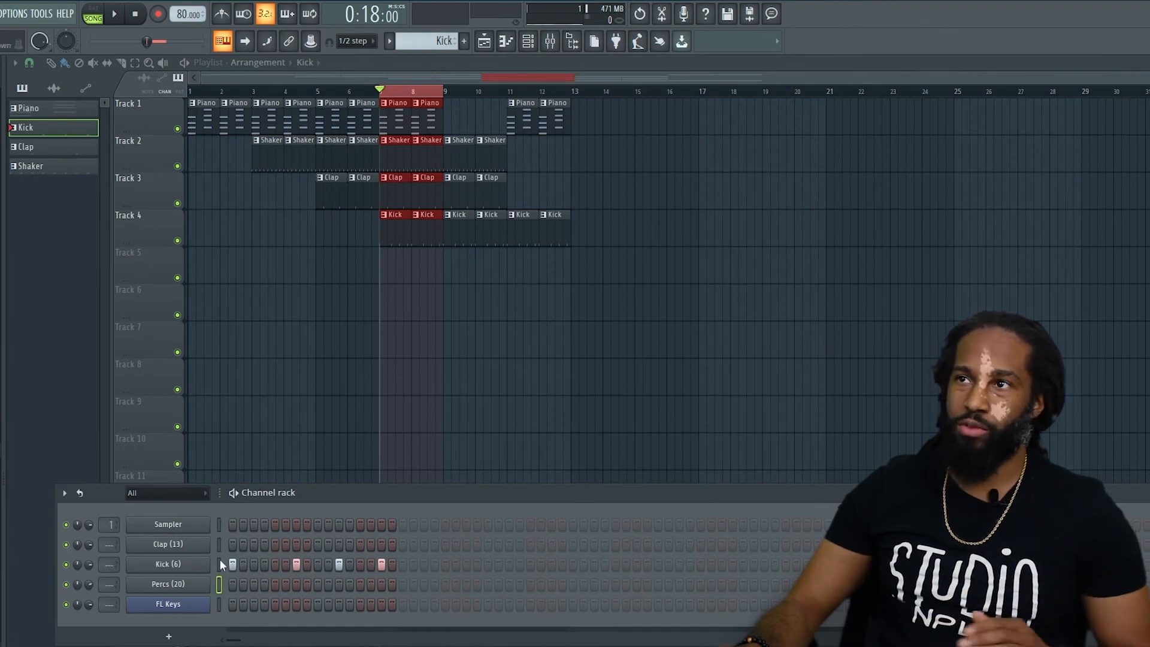
{"action": "left_click", "coordinate": [551, 42]}
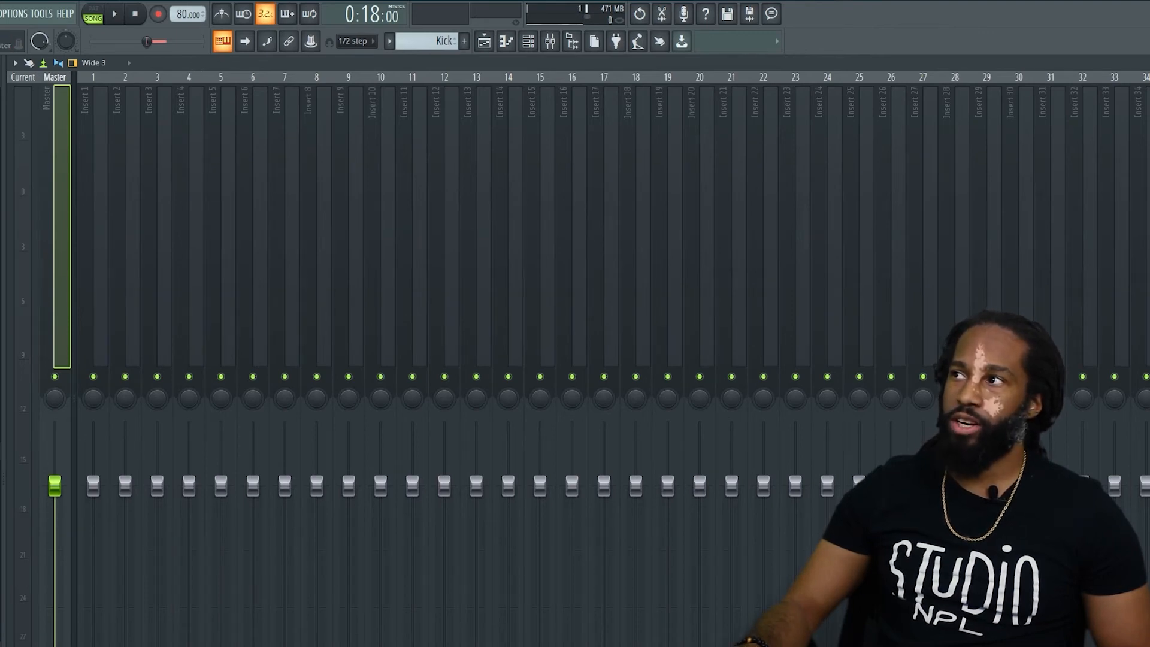
{"action": "key", "text": "F9"}
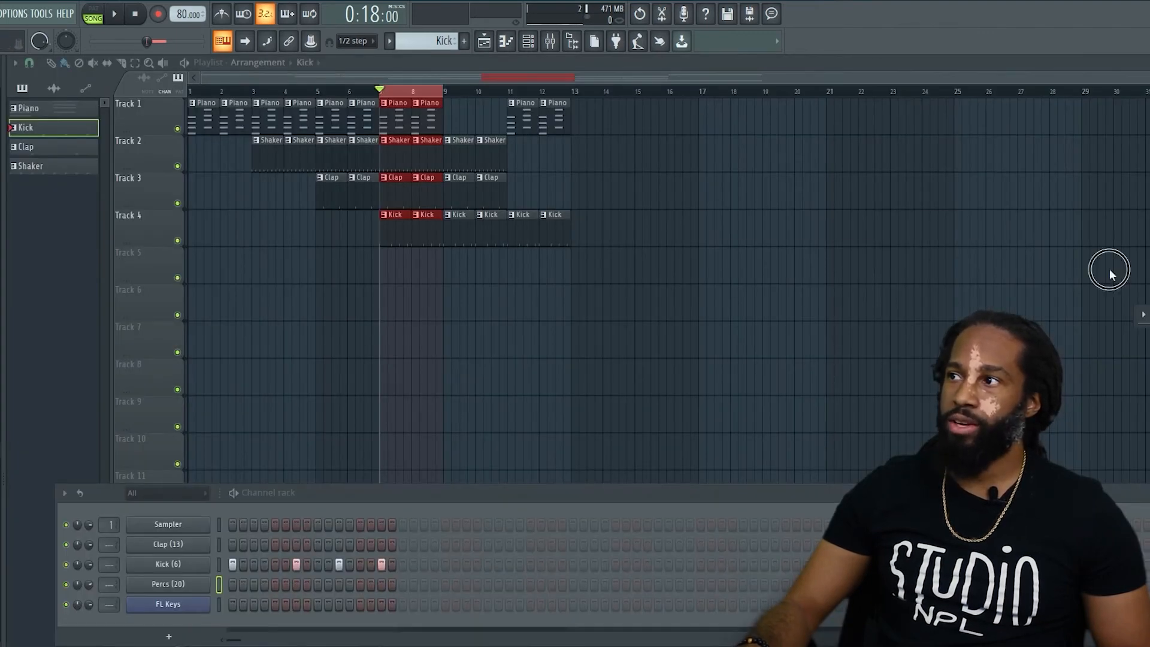
{"action": "left_click_drag", "start_coordinate": [1111, 275], "coordinate": [668, 179]}
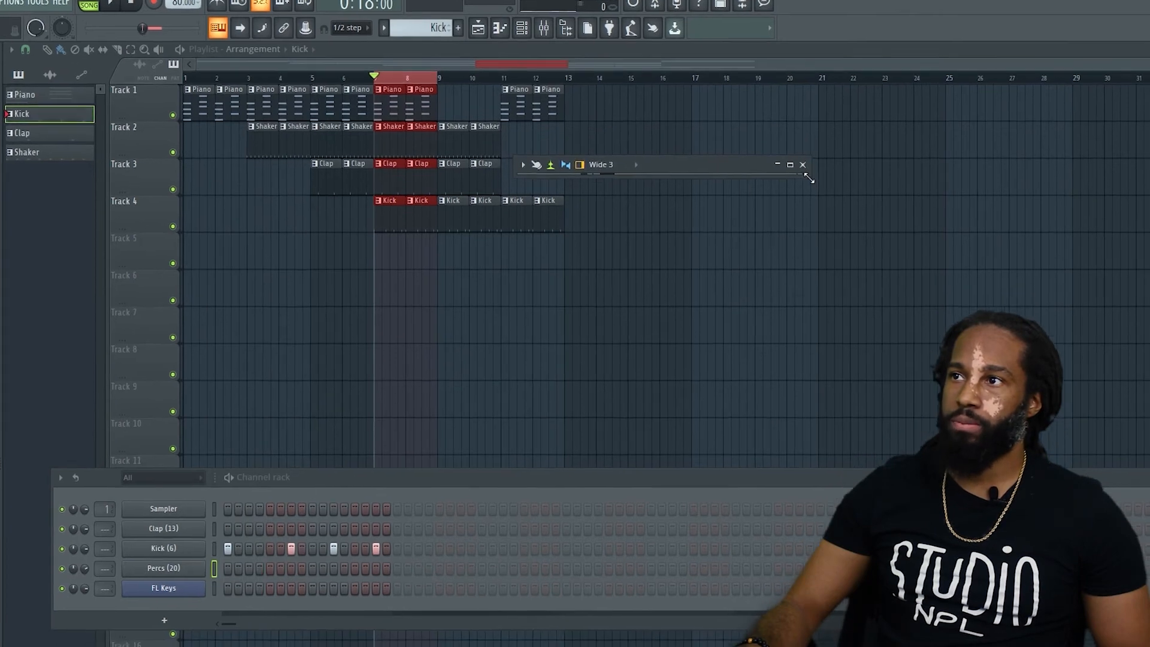
{"action": "left_click_drag", "start_coordinate": [818, 191], "coordinate": [939, 436]}
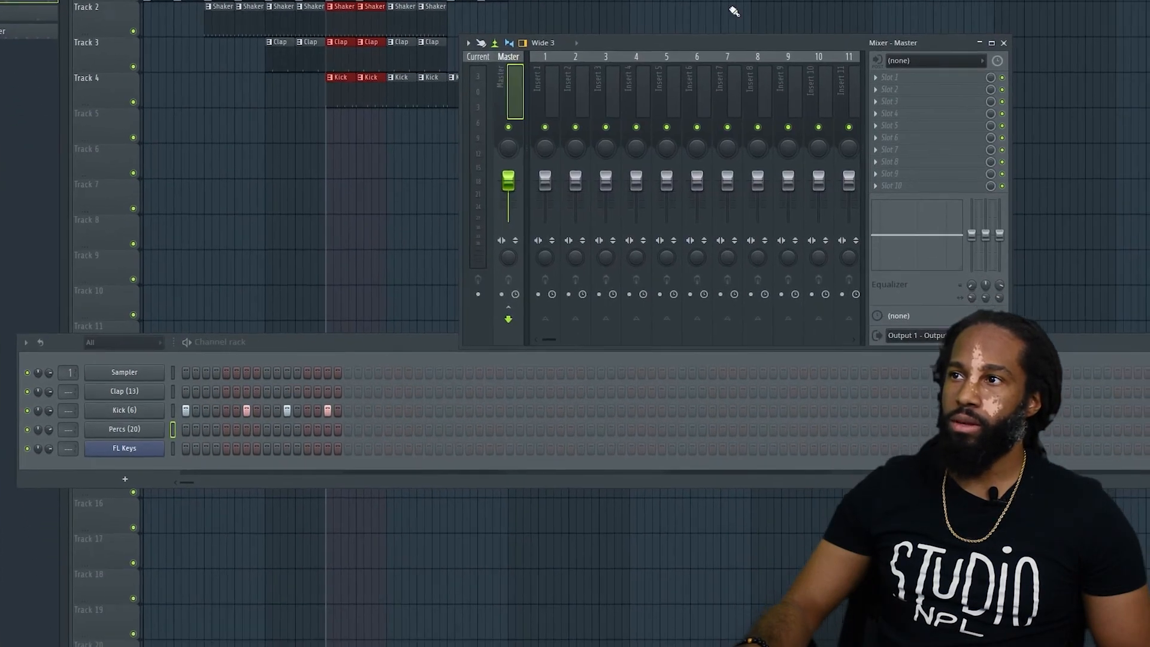
{"action": "left_click_drag", "start_coordinate": [755, 44], "coordinate": [987, 50]}
Go through mixer inserts 1 to 5 and start playing the selected loop section.
{"action": "left_click", "coordinate": [789, 73]}
{"action": "left_click", "coordinate": [819, 78]}
{"action": "left_click", "coordinate": [849, 81]}
{"action": "left_click", "coordinate": [878, 84]}
{"action": "left_click", "coordinate": [906, 86]}
{"action": "key", "text": "space"}
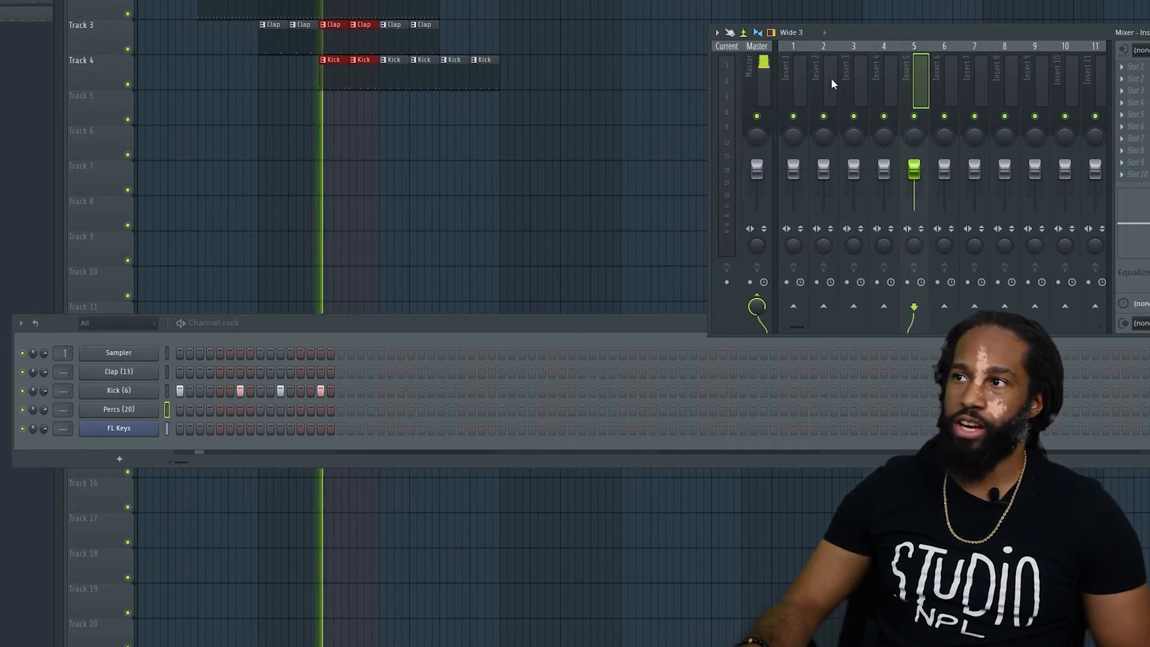
Stop the loop playback and go through mixer inserts 1 to 4, returning to insert 1.
{"action": "key", "text": "space"}
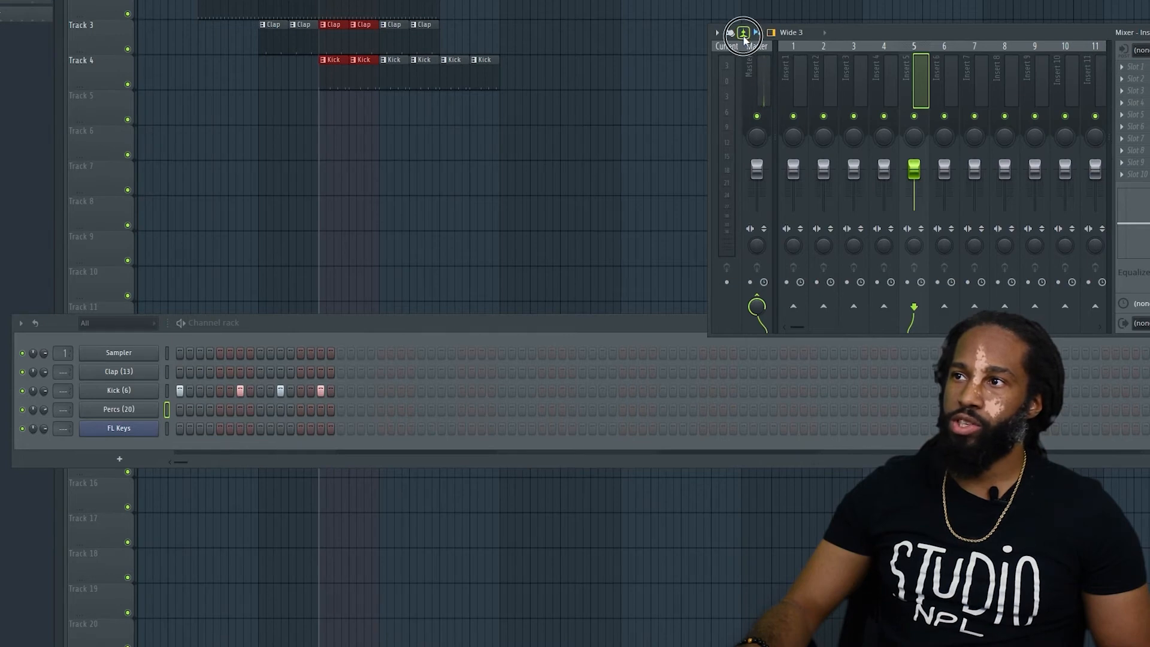
{"action": "key", "text": "space"}
{"action": "key", "text": "space"}
{"action": "left_click", "coordinate": [799, 76]}
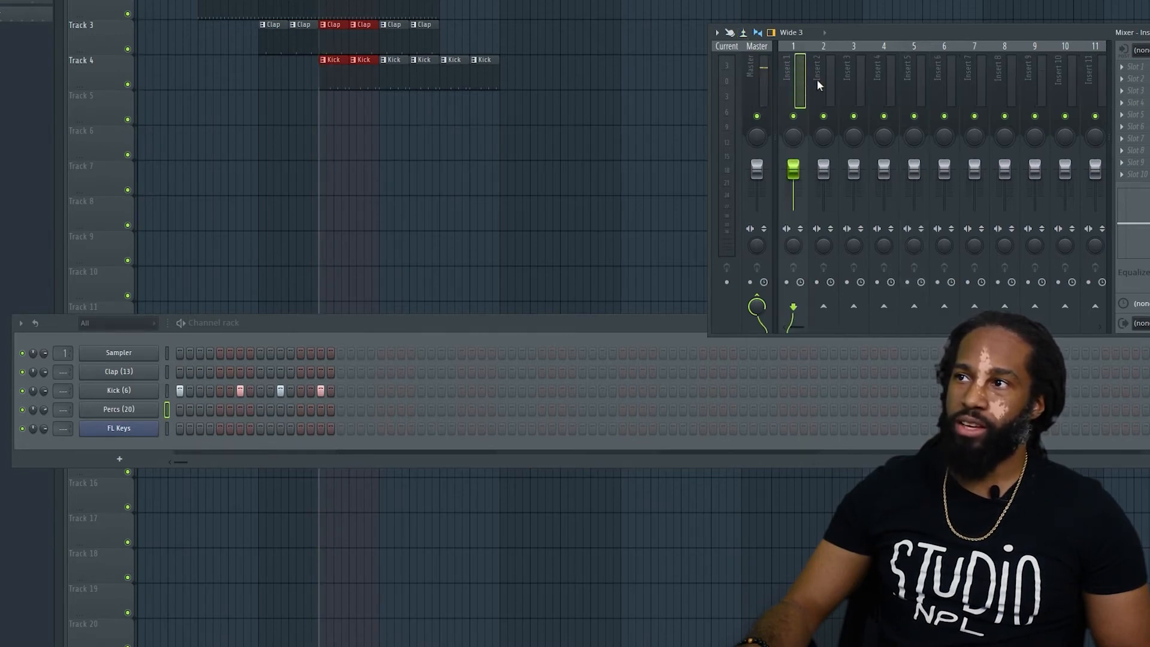
{"action": "left_click", "coordinate": [829, 82]}
{"action": "left_click", "coordinate": [853, 81]}
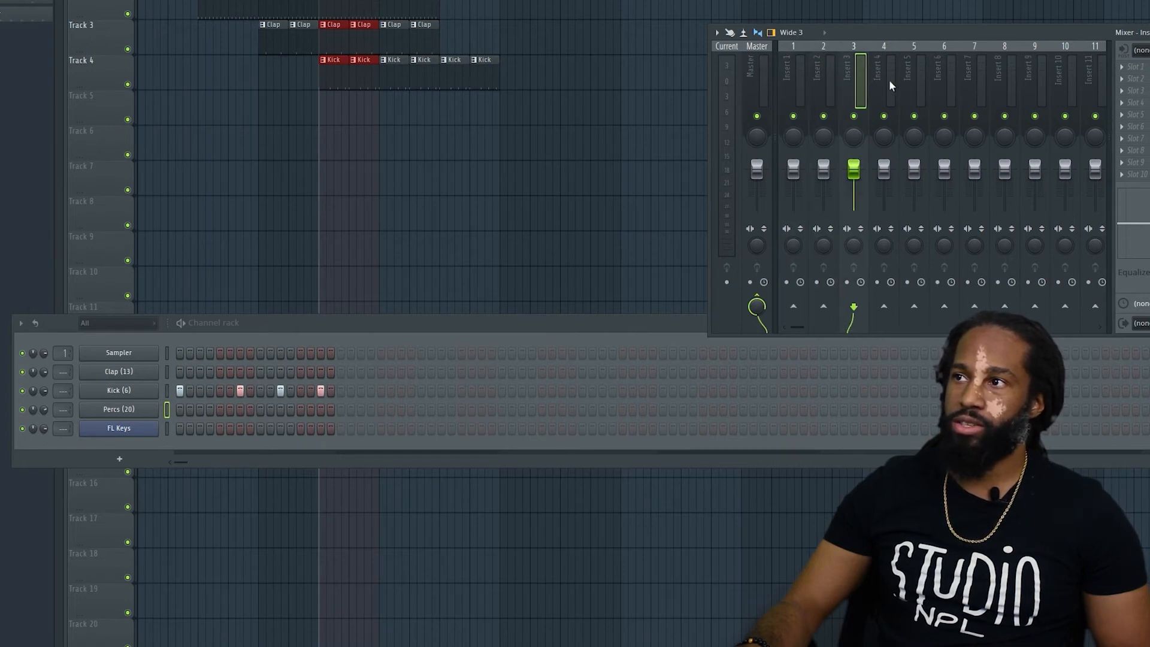
{"action": "left_click", "coordinate": [890, 83]}
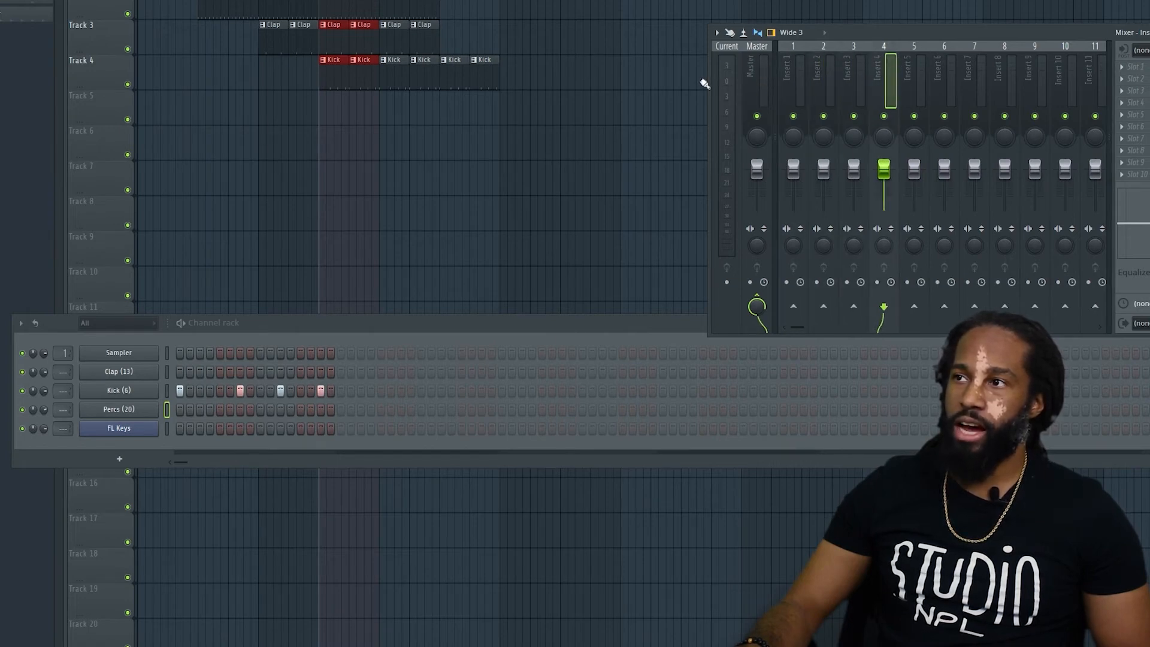
{"action": "left_click", "coordinate": [800, 93]}
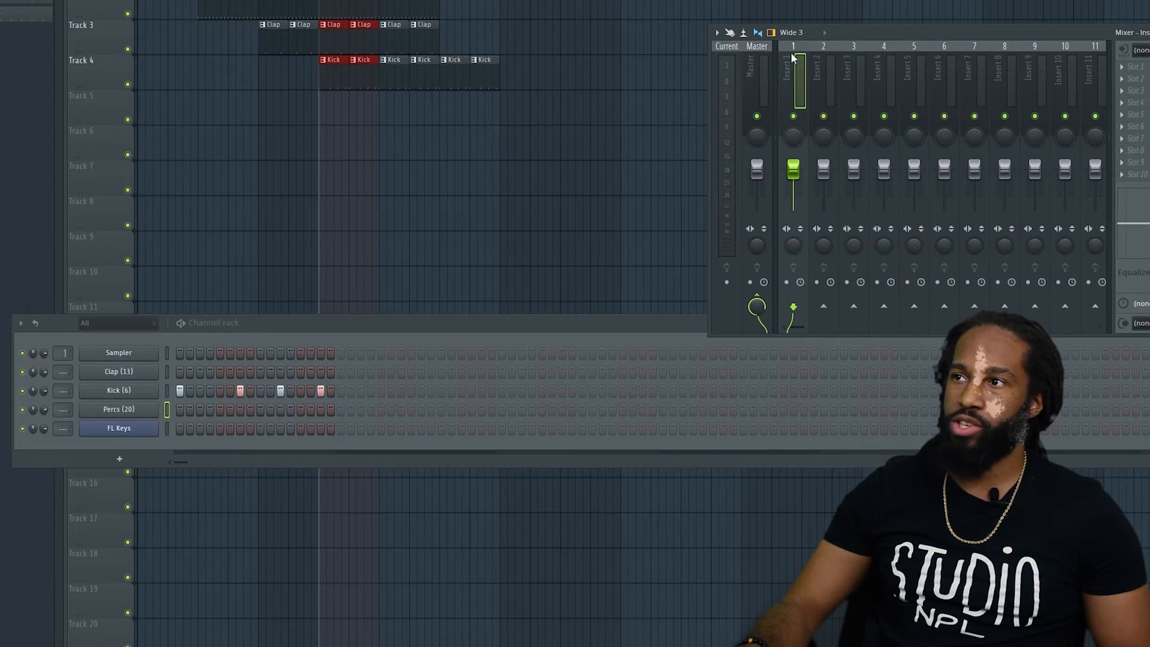
Route FL Keys to mixer insert 1, Kick to 2, Clap to 3 and Percs to 4, briefly playing the loop after the first routing.
{"action": "left_click_drag", "start_coordinate": [64, 429], "coordinate": [64, 422]}
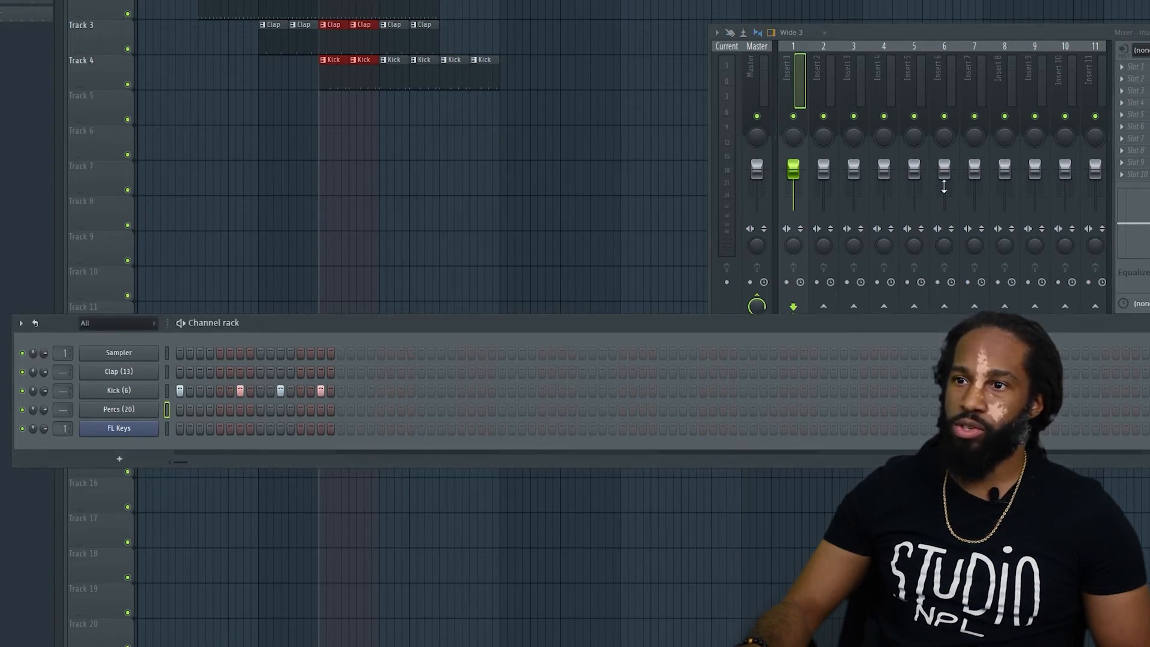
{"action": "key", "text": "space"}
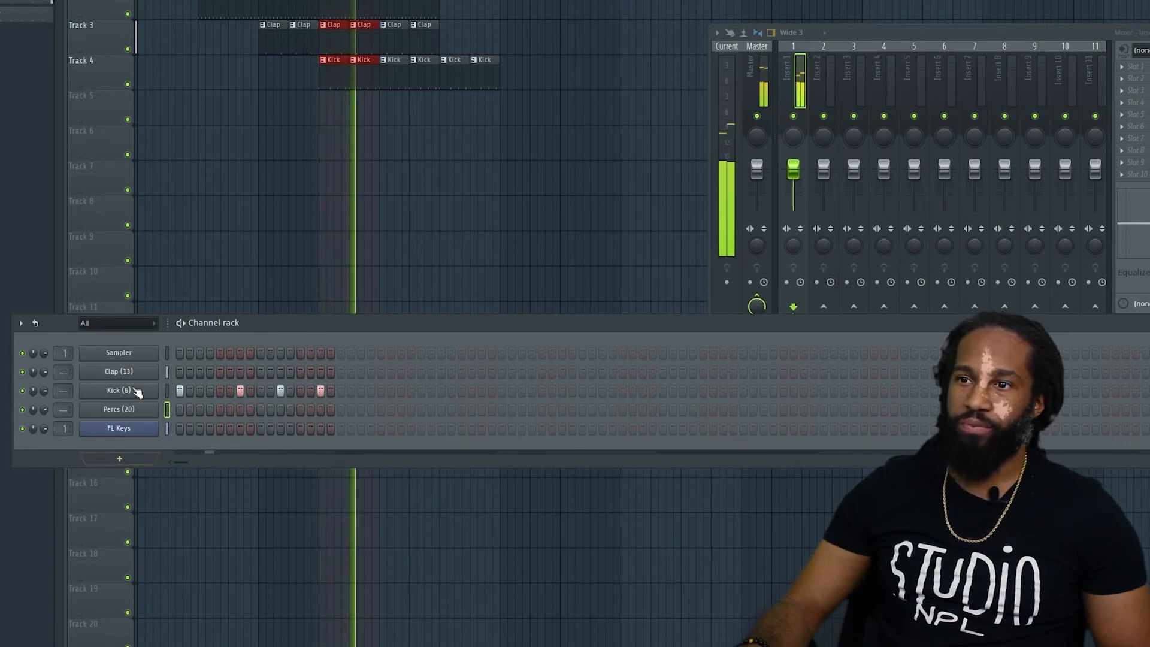
{"action": "key", "text": "space"}
{"action": "left_click_drag", "start_coordinate": [63, 390], "coordinate": [64, 359]}
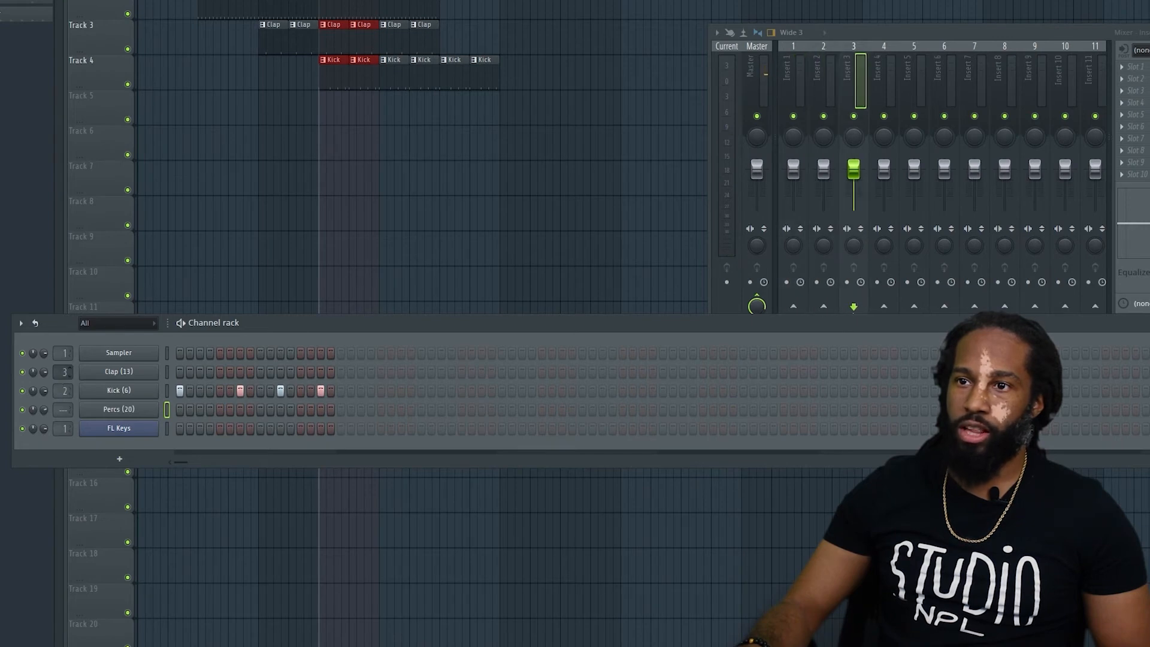
{"action": "left_click_drag", "start_coordinate": [63, 409], "coordinate": [64, 405]}
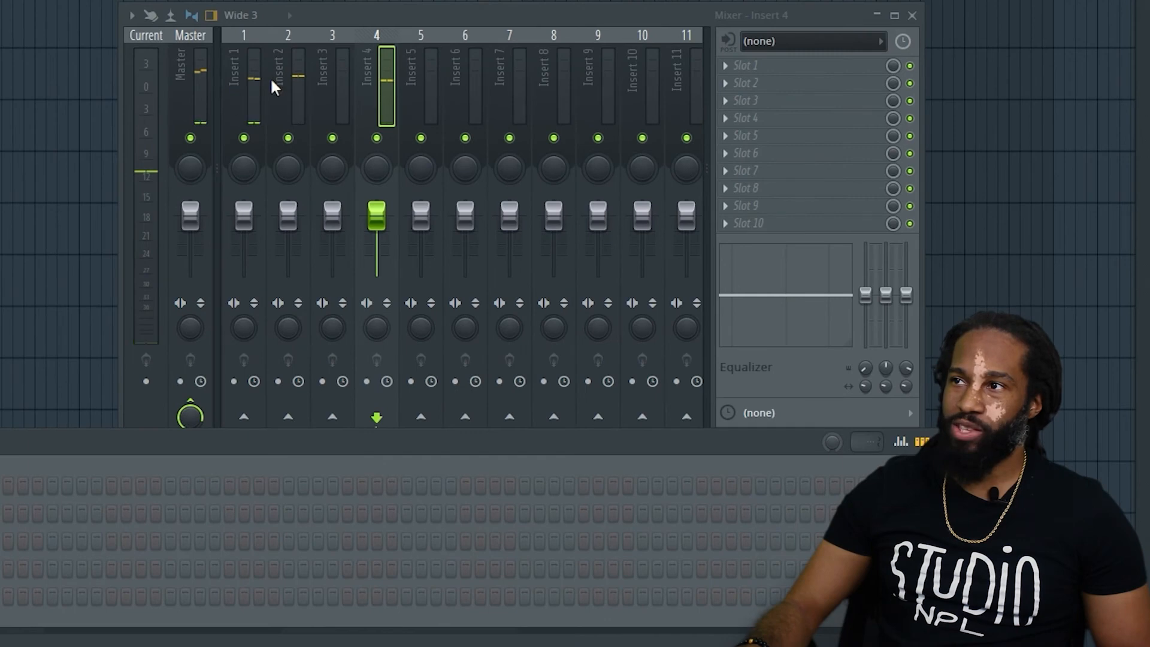
Rename mixer insert 1 to Piano and insert 2 to Kick.
{"action": "right_click", "coordinate": [235, 66]}
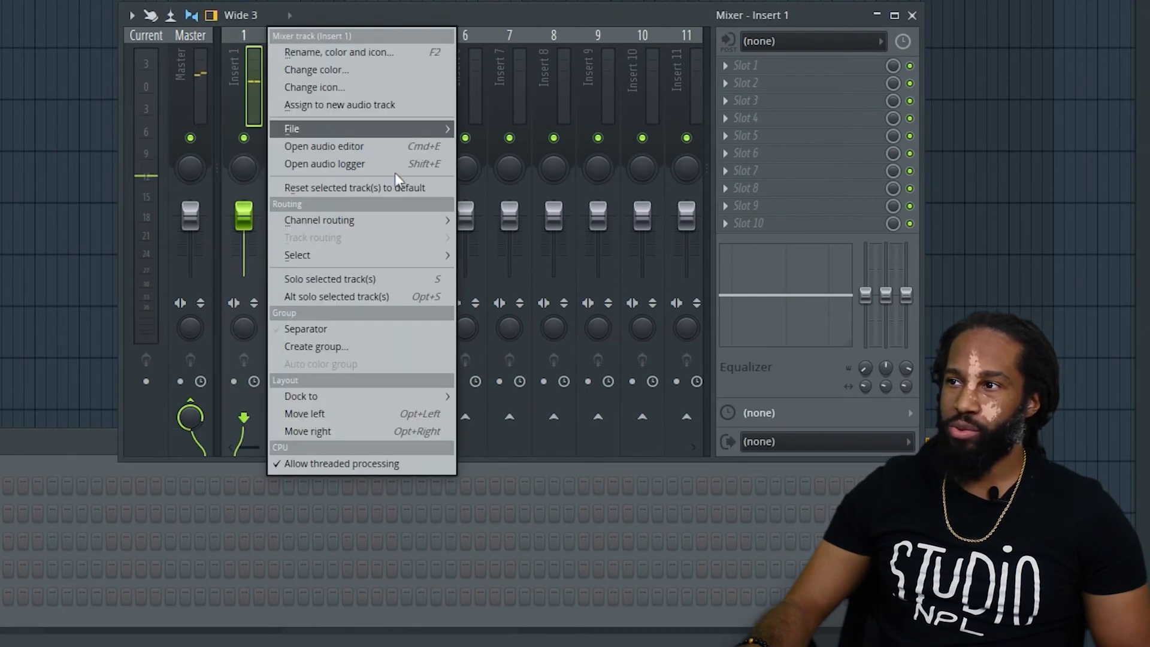
{"action": "left_click", "coordinate": [385, 49]}
{"action": "type", "text": "Piano"}
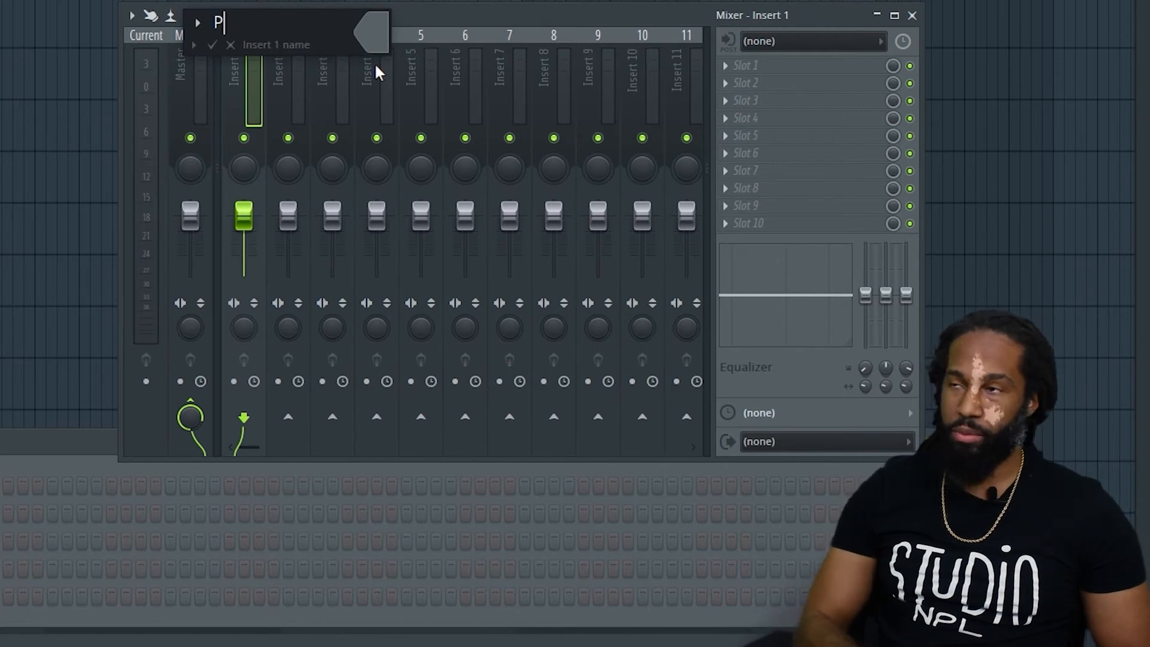
{"action": "key", "text": "Return"}
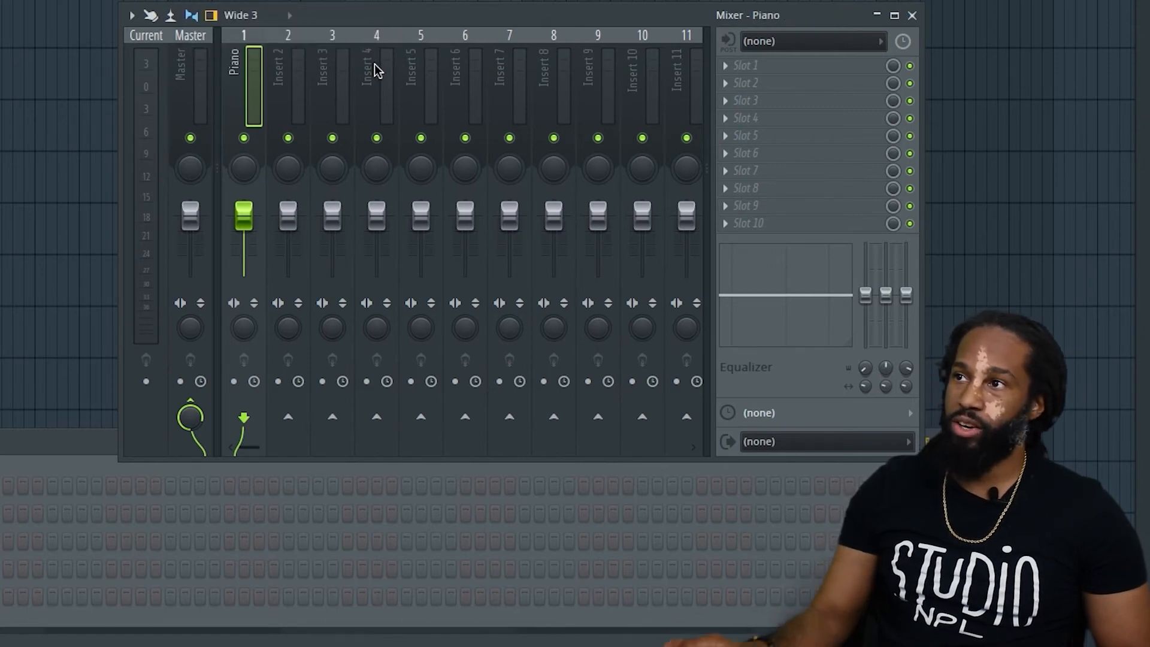
{"action": "right_click", "coordinate": [286, 82]}
{"action": "left_click", "coordinate": [374, 51]}
{"action": "type", "text": "K"}
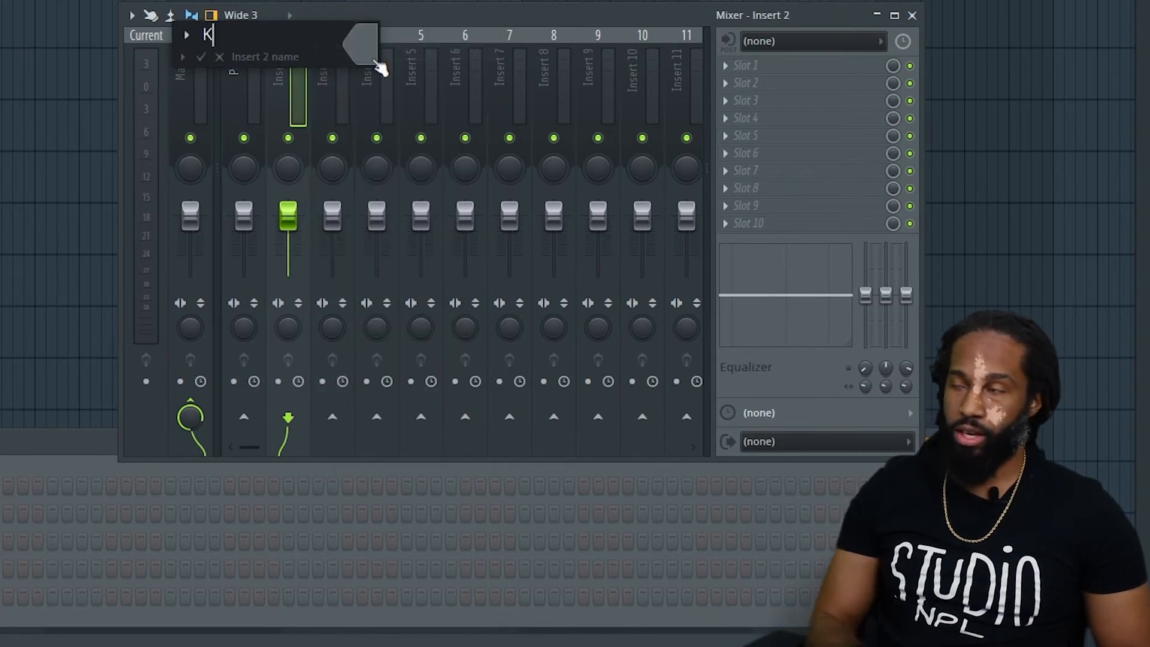
{"action": "type", "text": "ick"}
{"action": "key", "text": "Return"}
Rename mixer insert 3 to Snare and insert 4 to Shaker.
{"action": "right_click", "coordinate": [317, 59]}
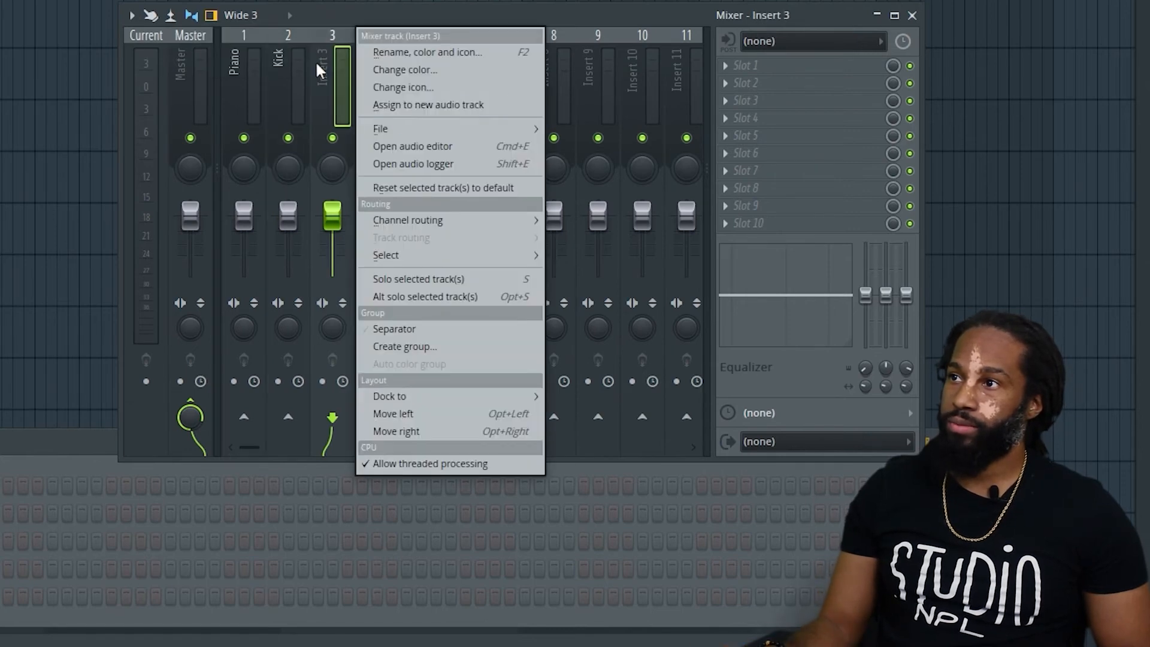
{"action": "left_click", "coordinate": [465, 52]}
{"action": "type", "text": "Snare"}
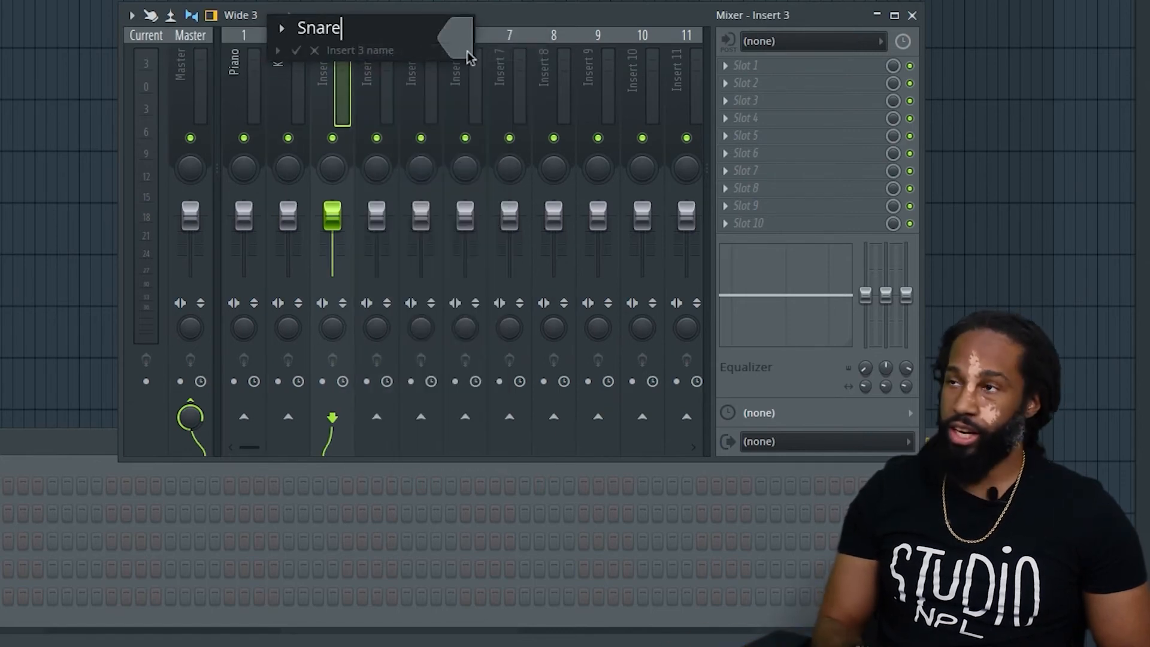
{"action": "key", "text": "Return"}
{"action": "right_click", "coordinate": [372, 82]}
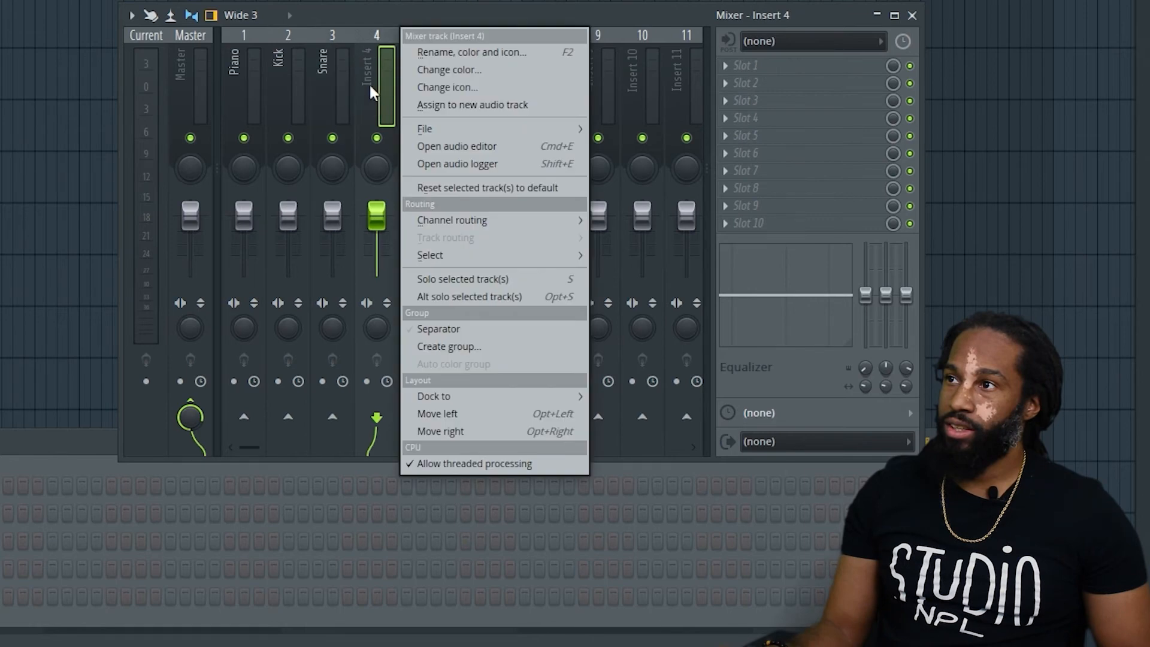
{"action": "left_click", "coordinate": [450, 52]}
{"action": "type", "text": "Shaker"}
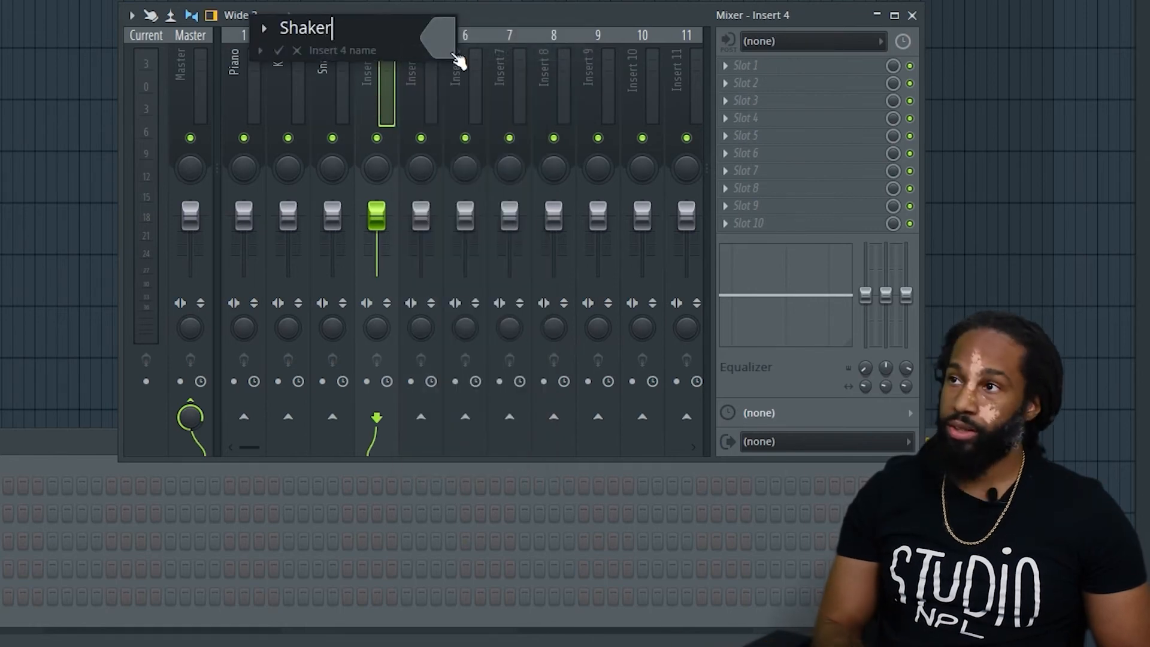
{"action": "key", "text": "Return"}
Play the loop, try the Kick insert's panning and volume, and lower the Shaker insert's volume to about -2.5 dB.
{"action": "key", "text": "space"}
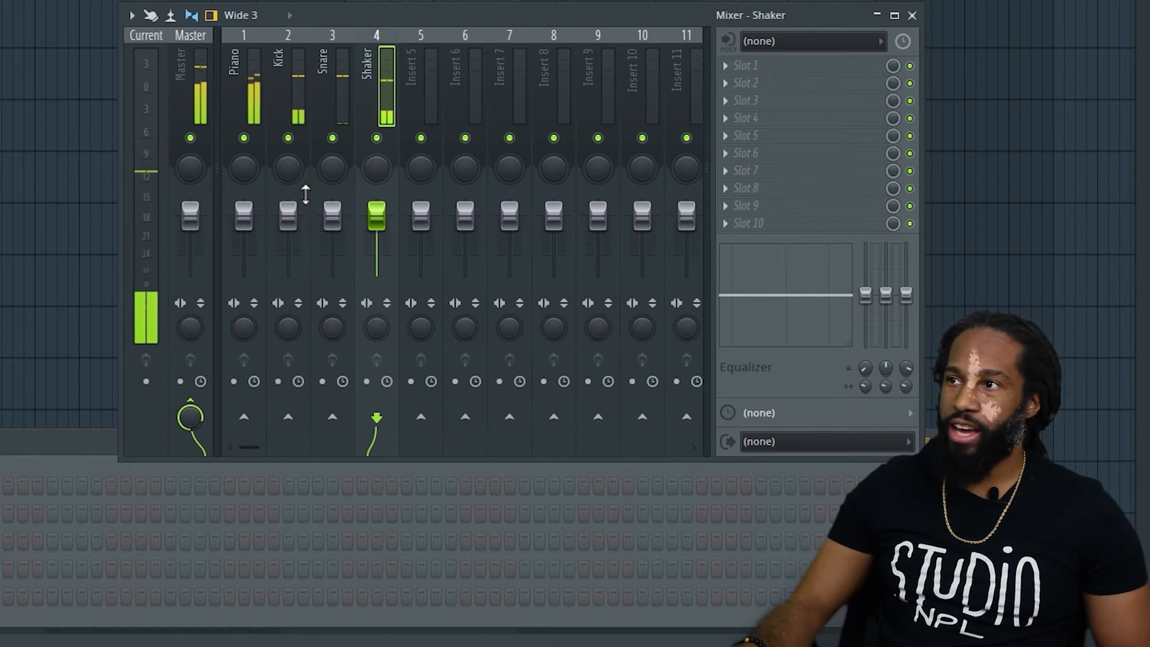
{"action": "left_click", "coordinate": [288, 168]}
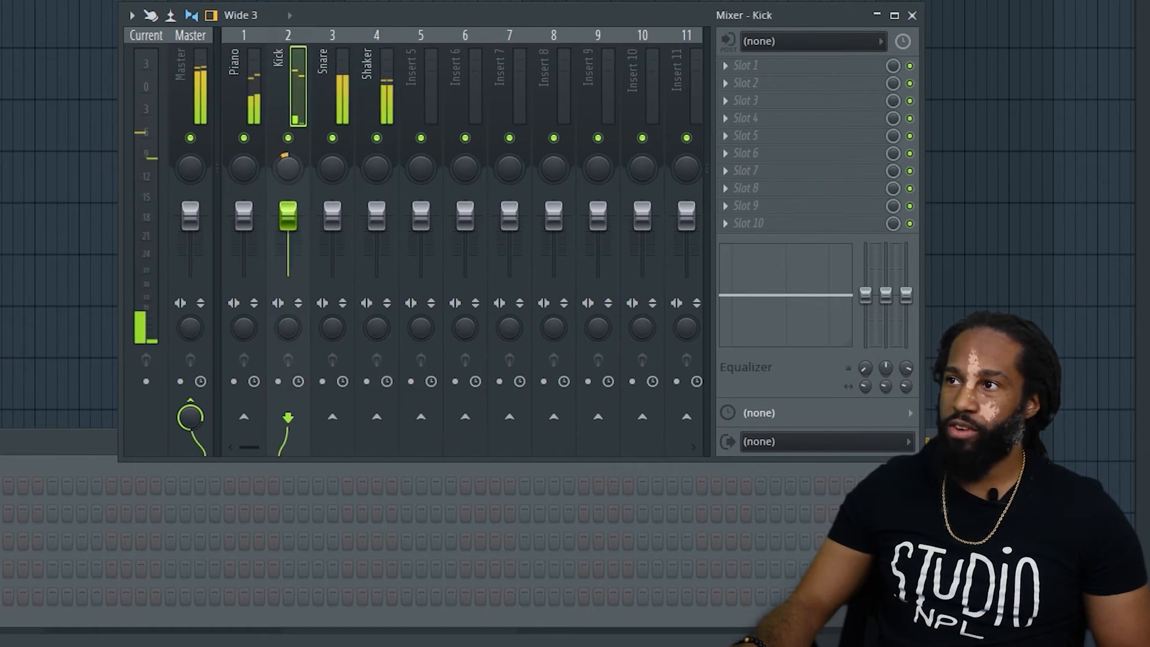
{"action": "mouse_move", "coordinate": [287, 215]}
{"action": "left_mouse_down"}
{"action": "mouse_move", "coordinate": [288, 253]}
{"action": "mouse_move", "coordinate": [288, 216]}
{"action": "left_mouse_up"}
{"action": "left_click_drag", "start_coordinate": [377, 216], "coordinate": [376, 223]}
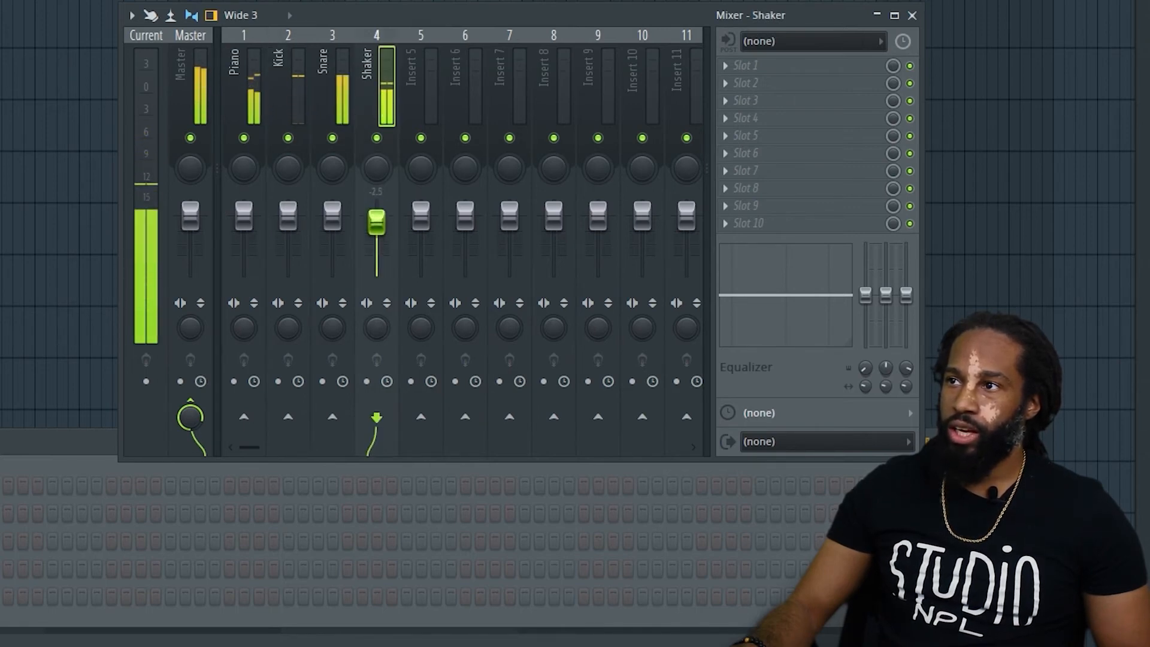
Look through the effect plugins available for the first slot of the Piano insert.
{"action": "left_click", "coordinate": [240, 75]}
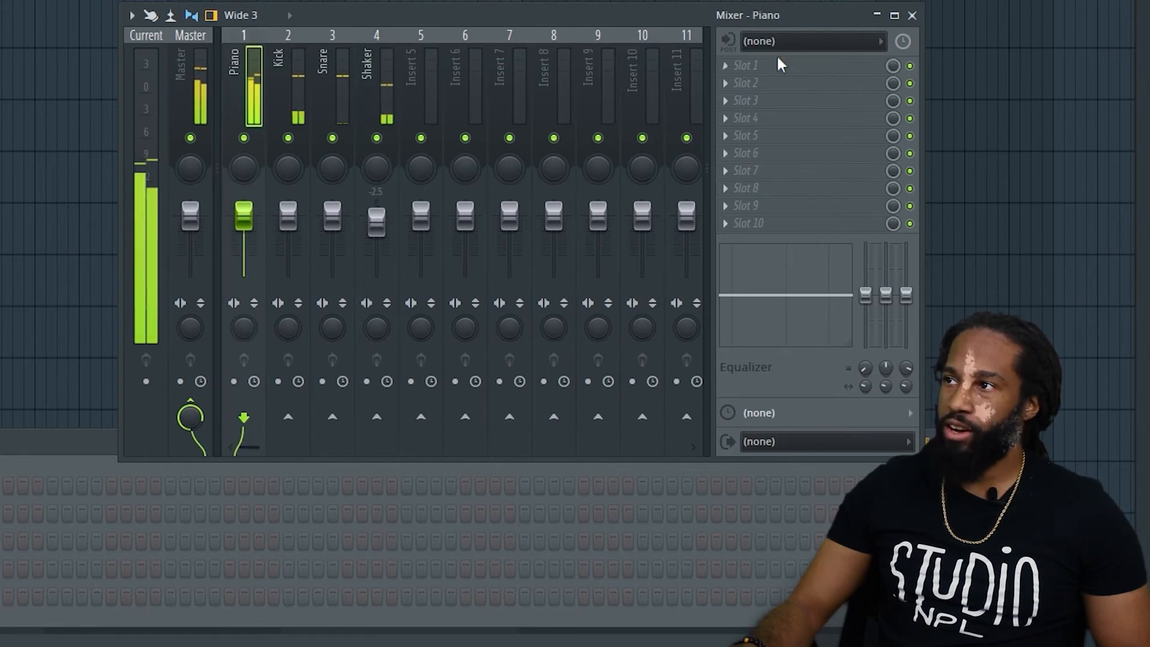
{"action": "left_click", "coordinate": [743, 66]}
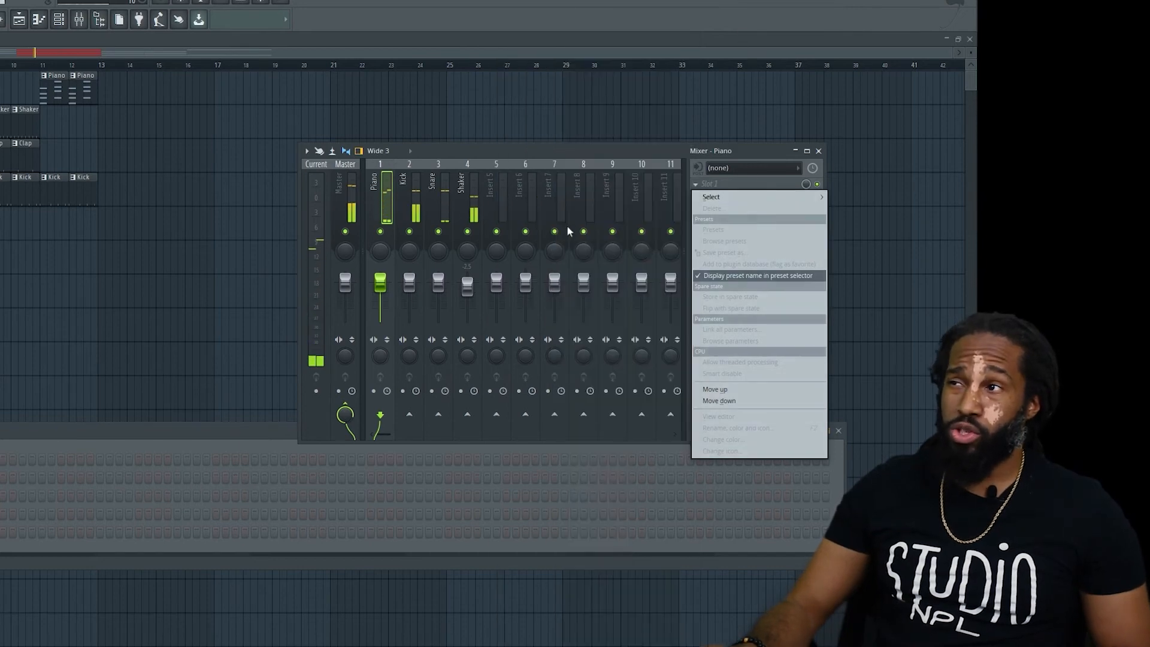
{"action": "mouse_move", "coordinate": [743, 199]}
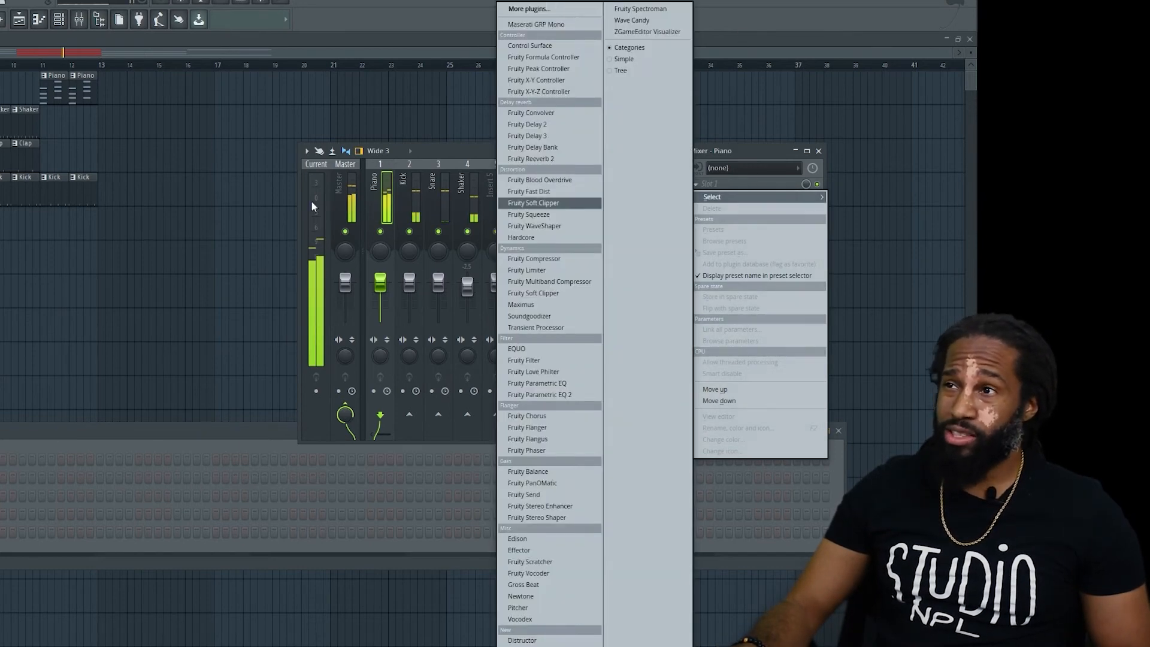
{"action": "left_click", "coordinate": [354, 211]}
Load Gross Beat into the Master's first effect slot, choose its Complex 7 time preset and close the plugin window.
{"action": "left_click", "coordinate": [344, 206]}
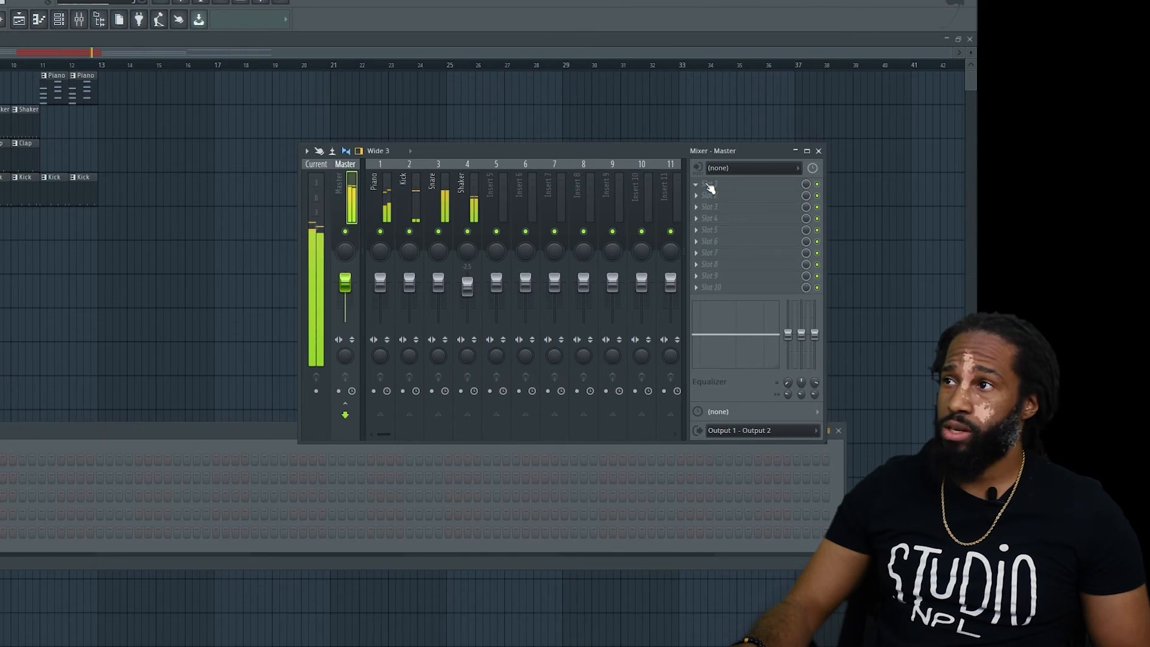
{"action": "left_click", "coordinate": [710, 187]}
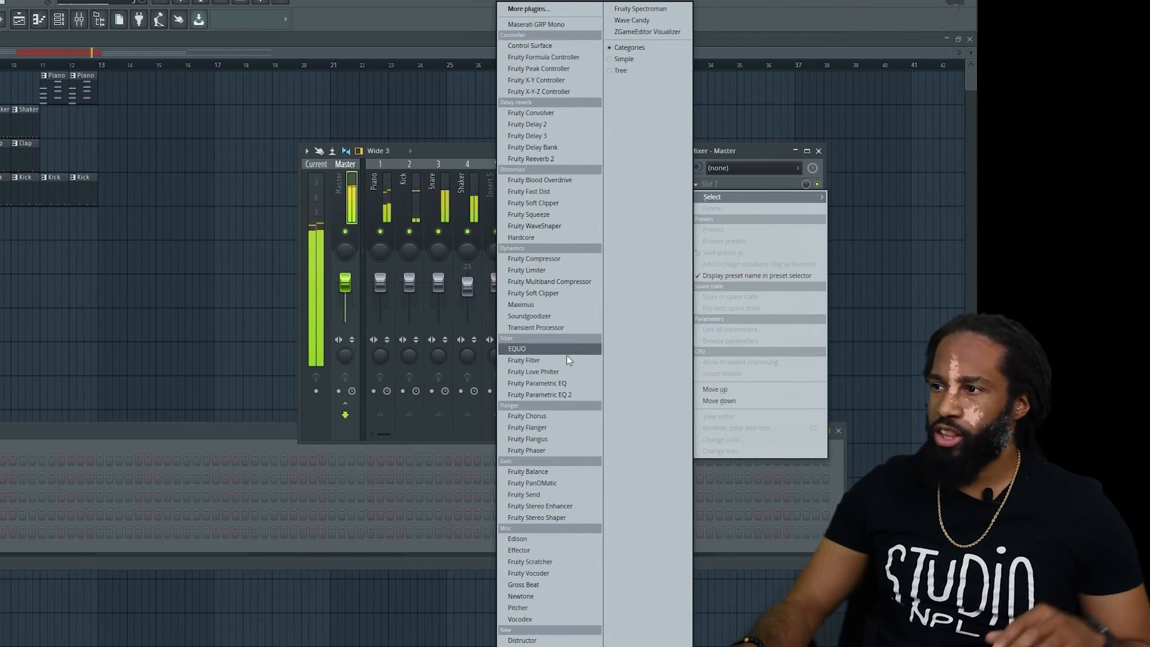
{"action": "left_click", "coordinate": [524, 585]}
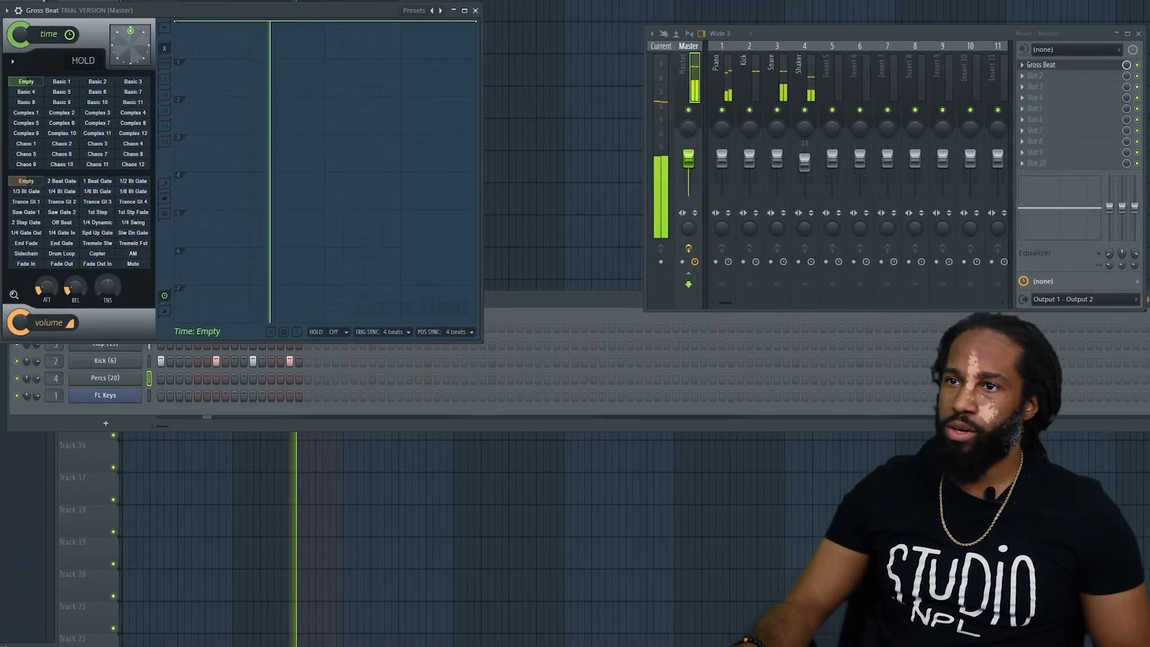
{"action": "left_click", "coordinate": [94, 123]}
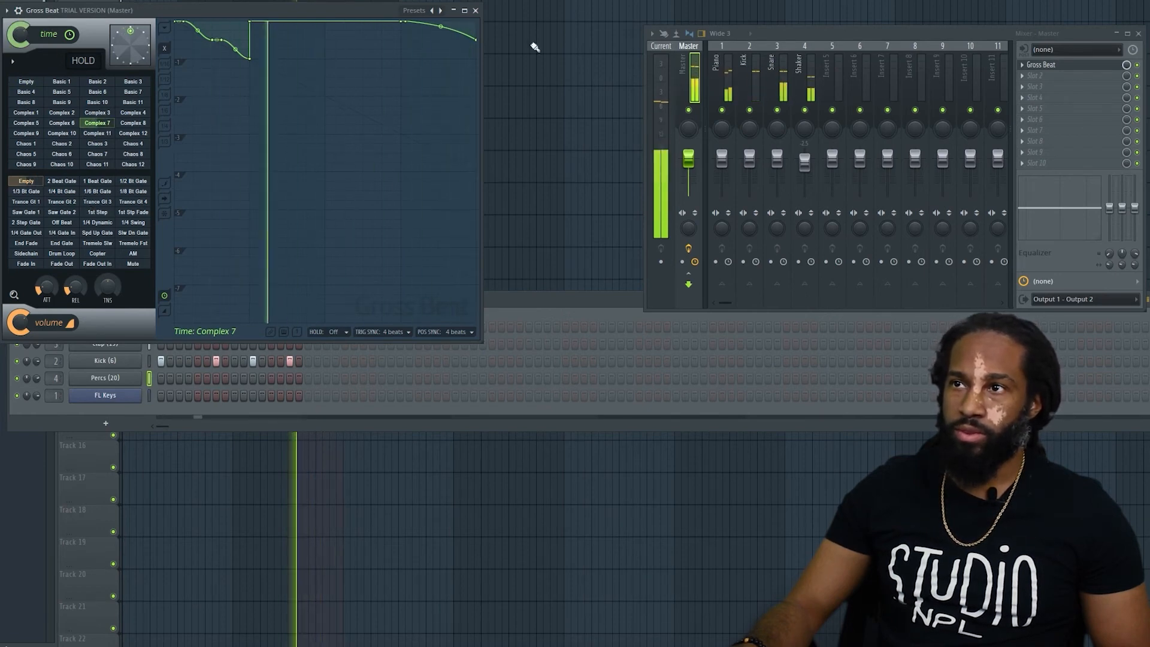
{"action": "left_click", "coordinate": [476, 12]}
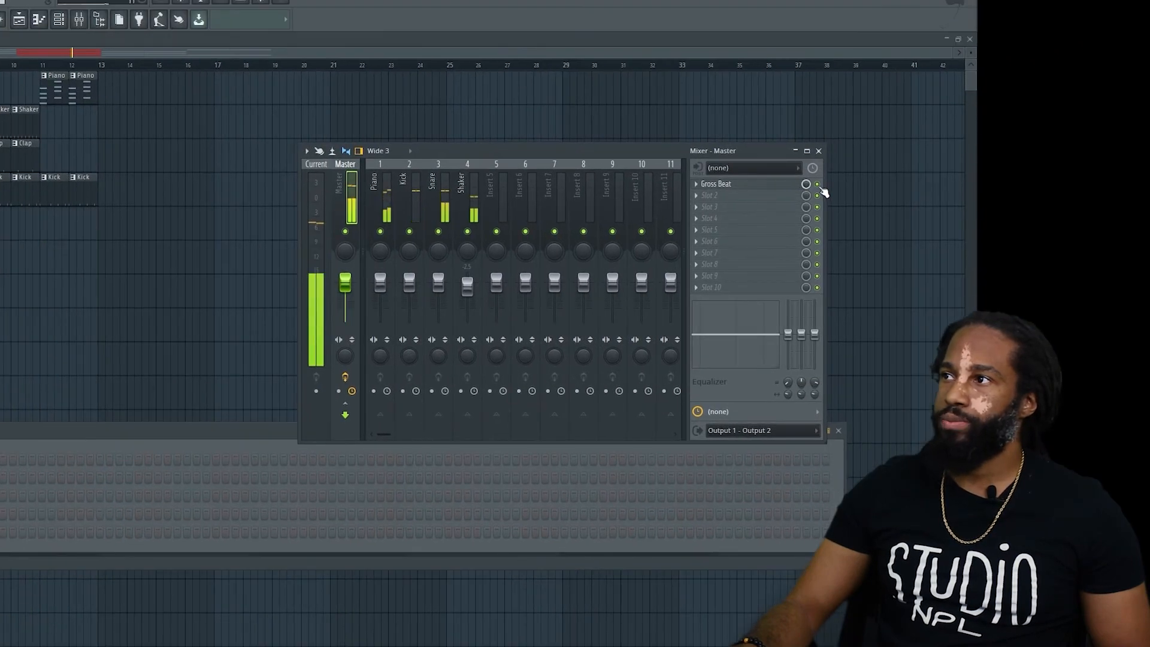
Bypass Gross Beat on the Master and delete it from its effect slot.
{"action": "left_click", "coordinate": [817, 184]}
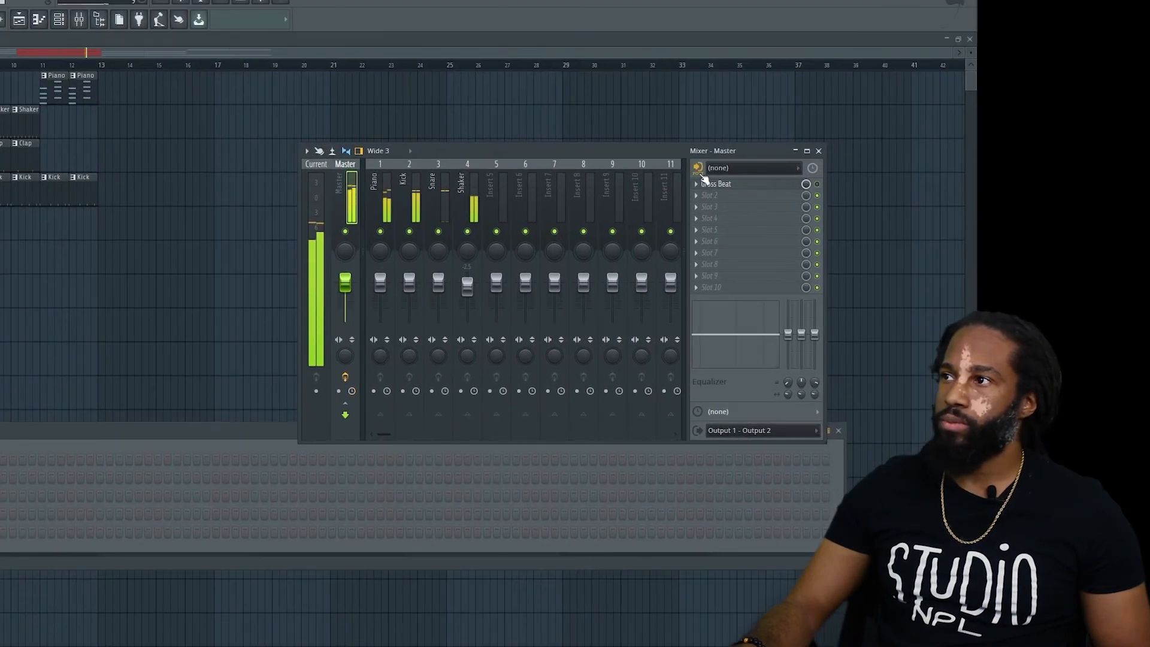
{"action": "left_click", "coordinate": [704, 186]}
{"action": "mouse_move", "coordinate": [715, 196]}
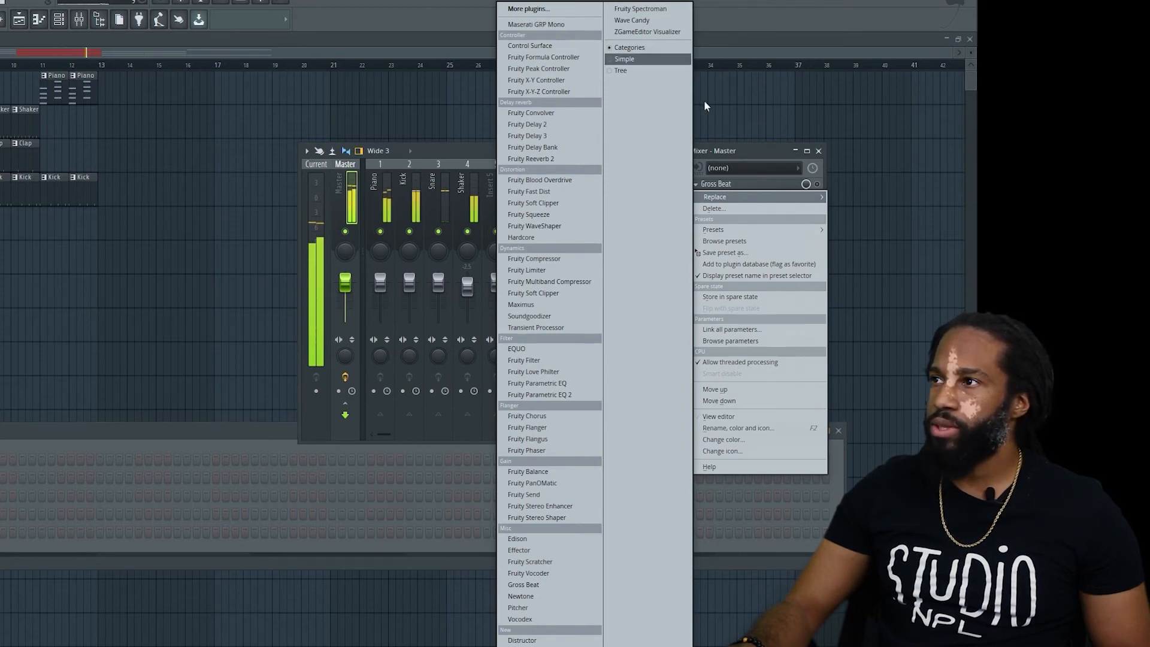
{"action": "left_click", "coordinate": [738, 208]}
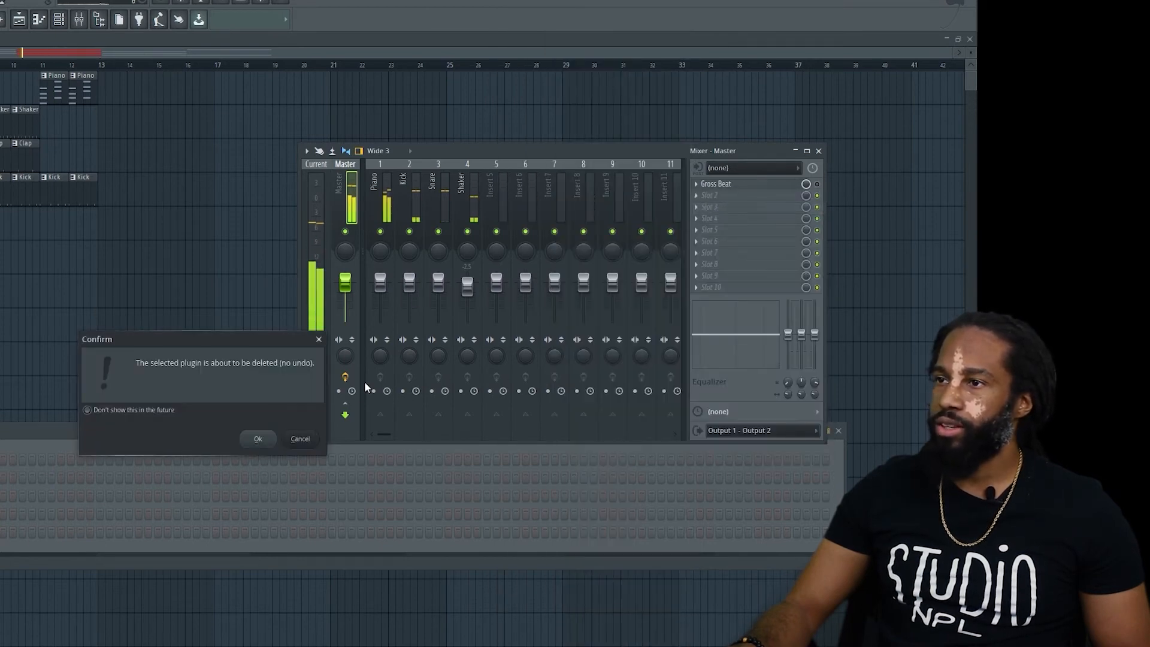
{"action": "left_click", "coordinate": [254, 438]}
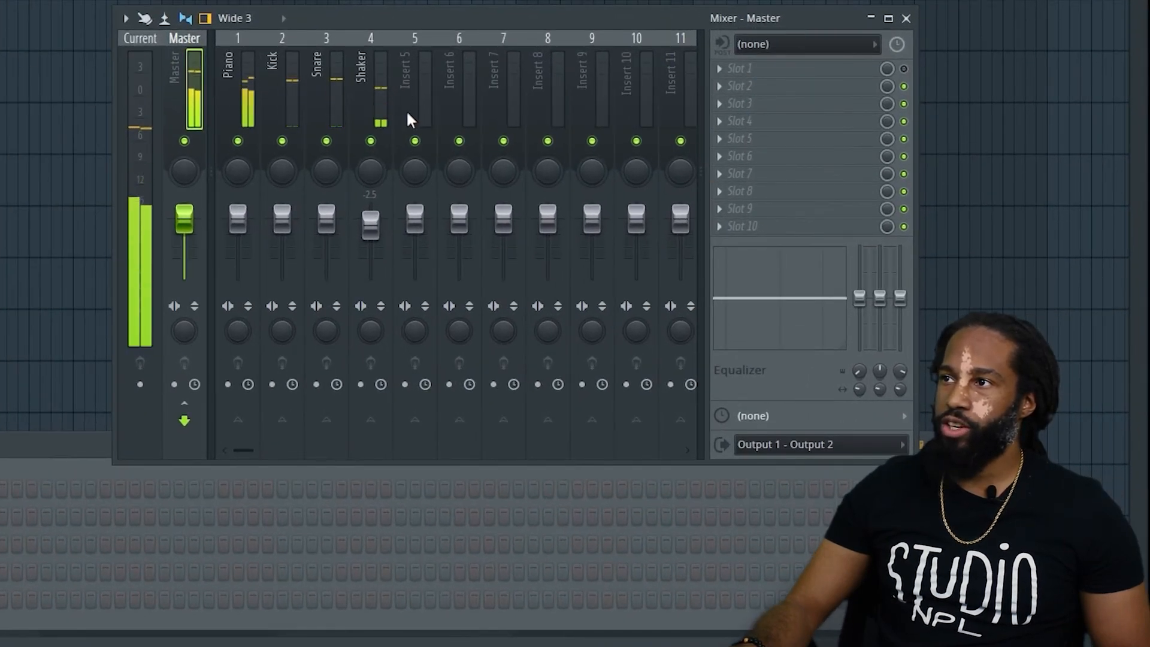
Stop playback, arm mixer insert 5 for recording and view its available external audio inputs.
{"action": "left_click", "coordinate": [418, 83]}
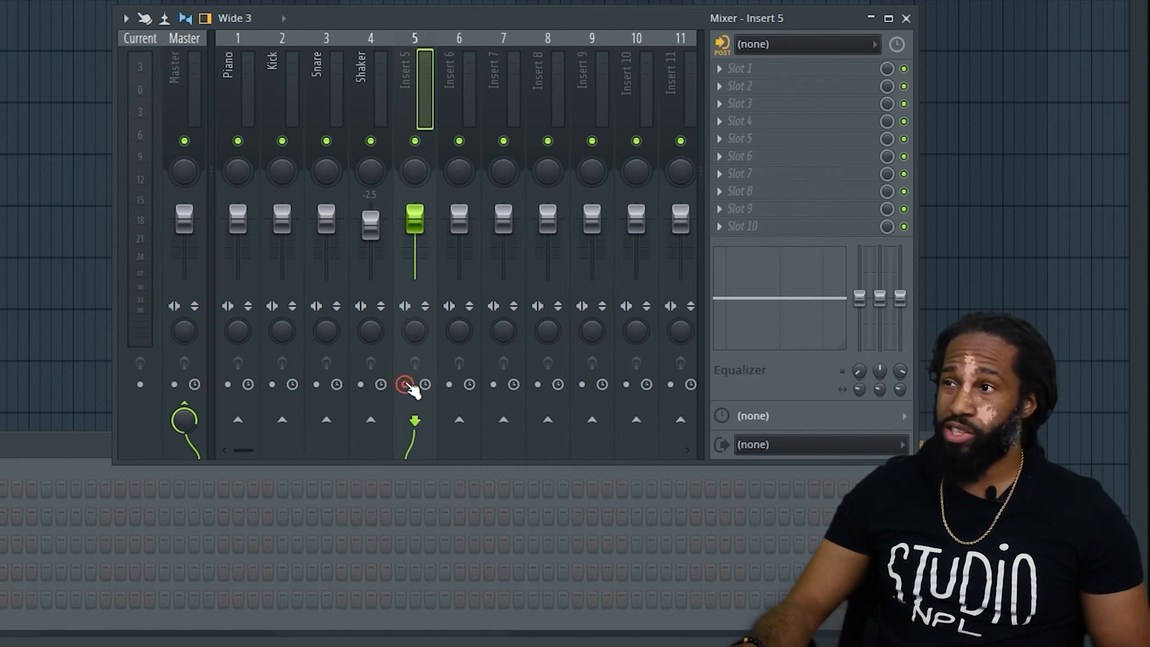
{"action": "left_click", "coordinate": [780, 44]}
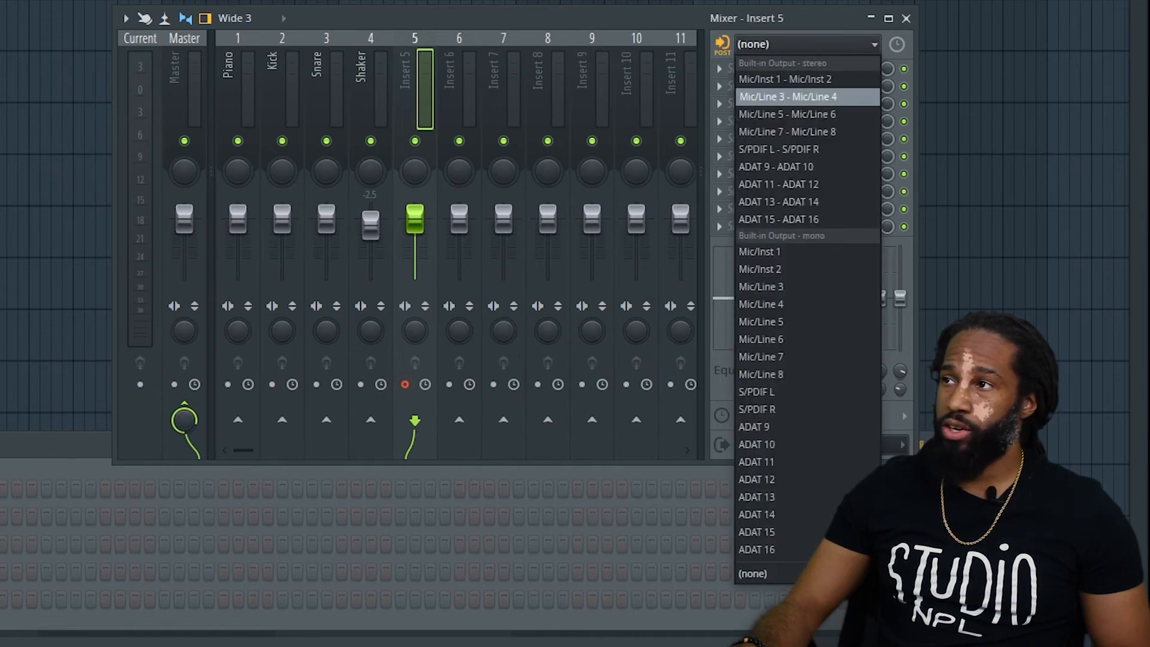
{"action": "left_click", "coordinate": [790, 39]}
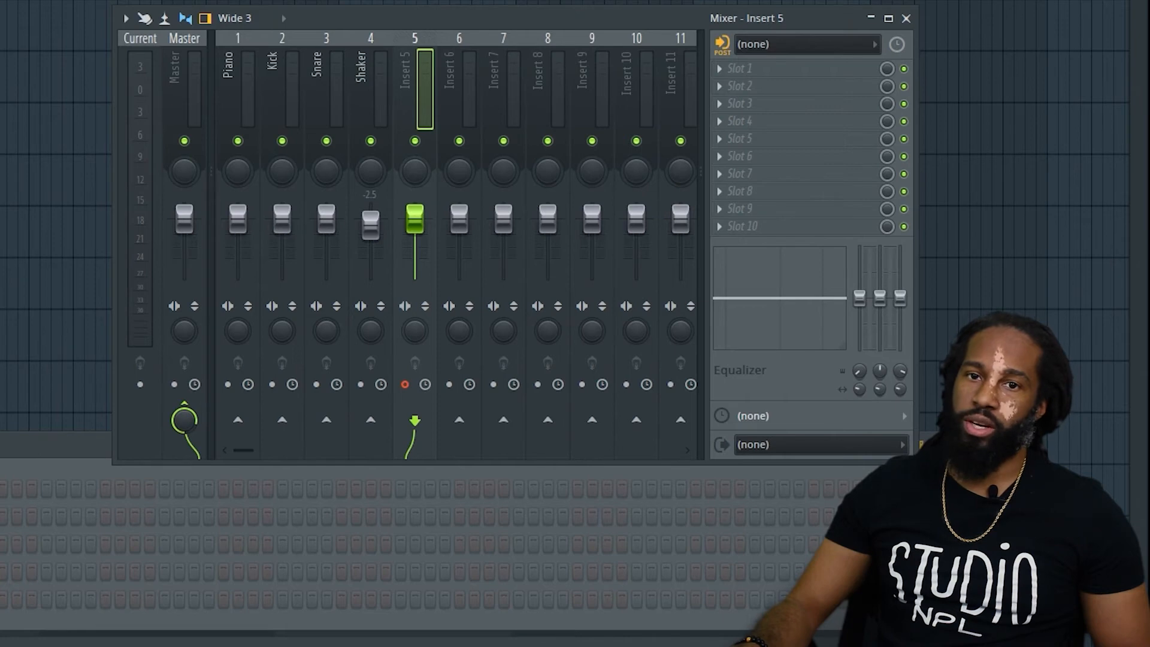
Load Fruity Reeverb 2 into the first effect slot of the Shaker insert while the loop plays.
{"action": "left_click", "coordinate": [906, 19]}
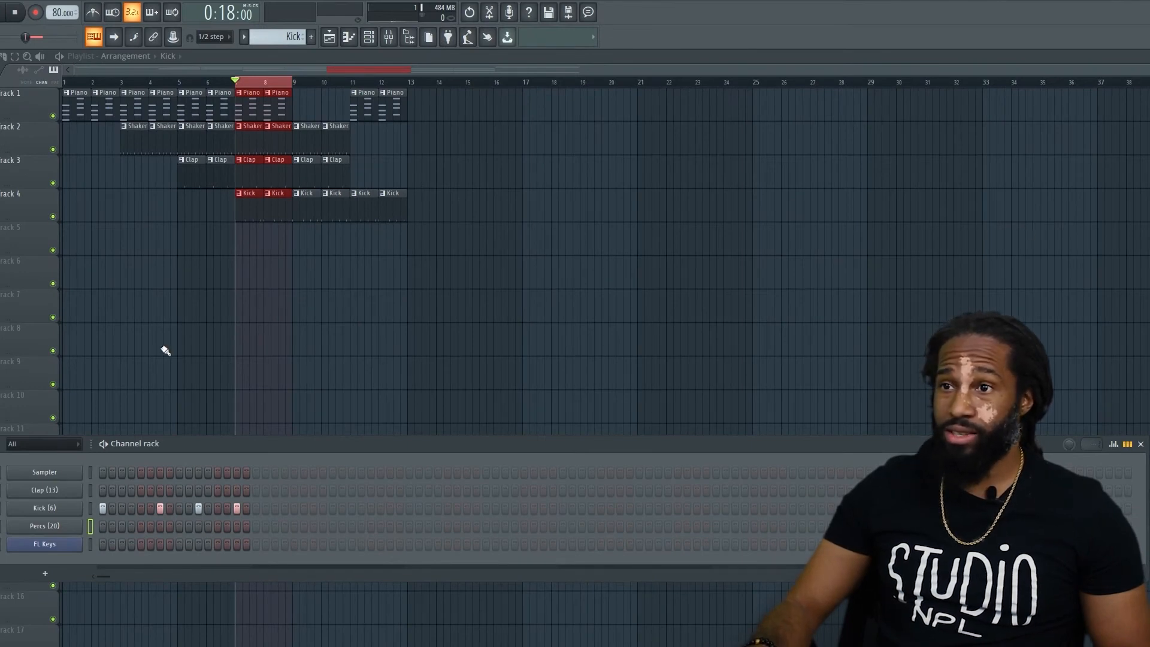
{"action": "key", "text": "space"}
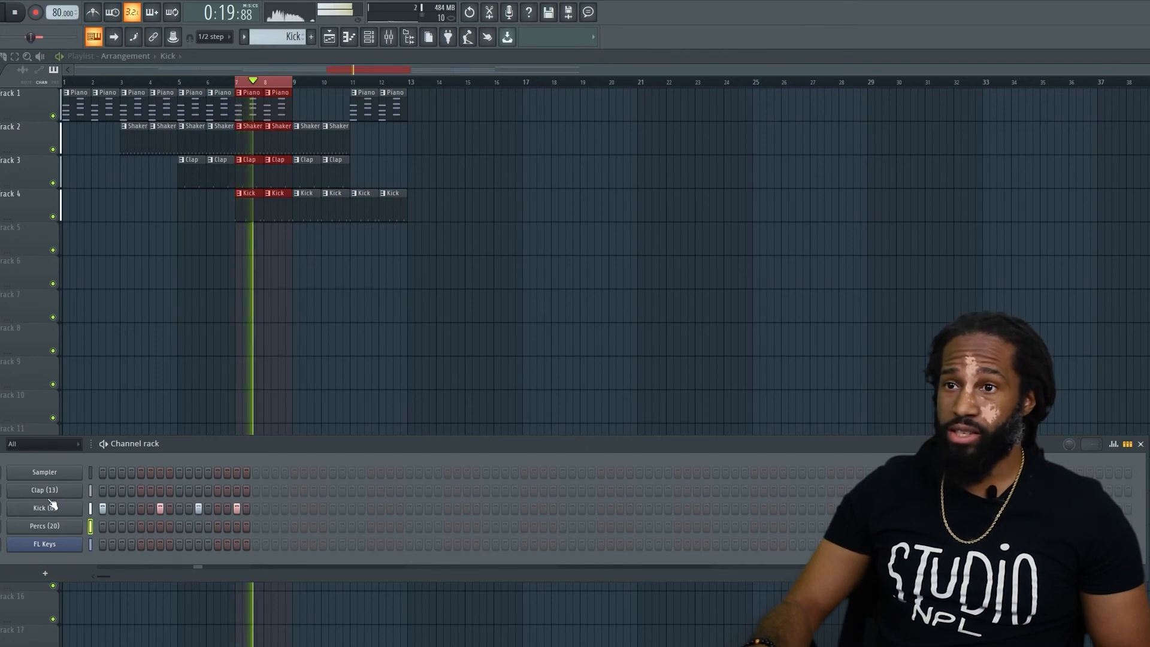
{"action": "key", "text": "F9"}
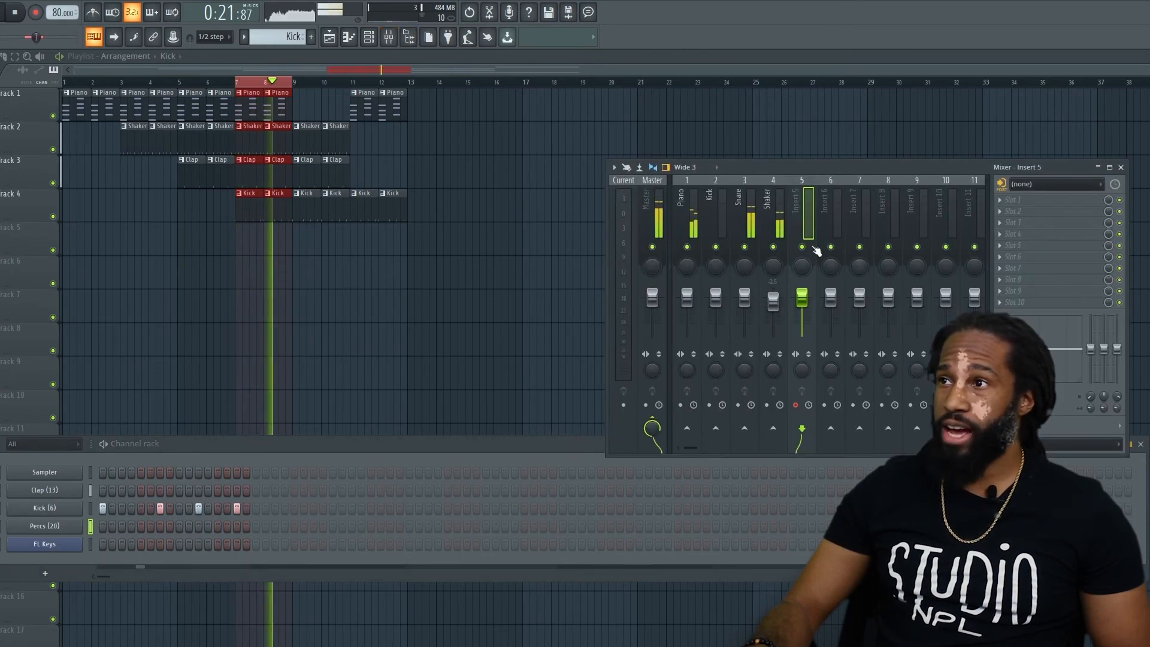
{"action": "left_click", "coordinate": [777, 223]}
{"action": "left_click", "coordinate": [992, 200]}
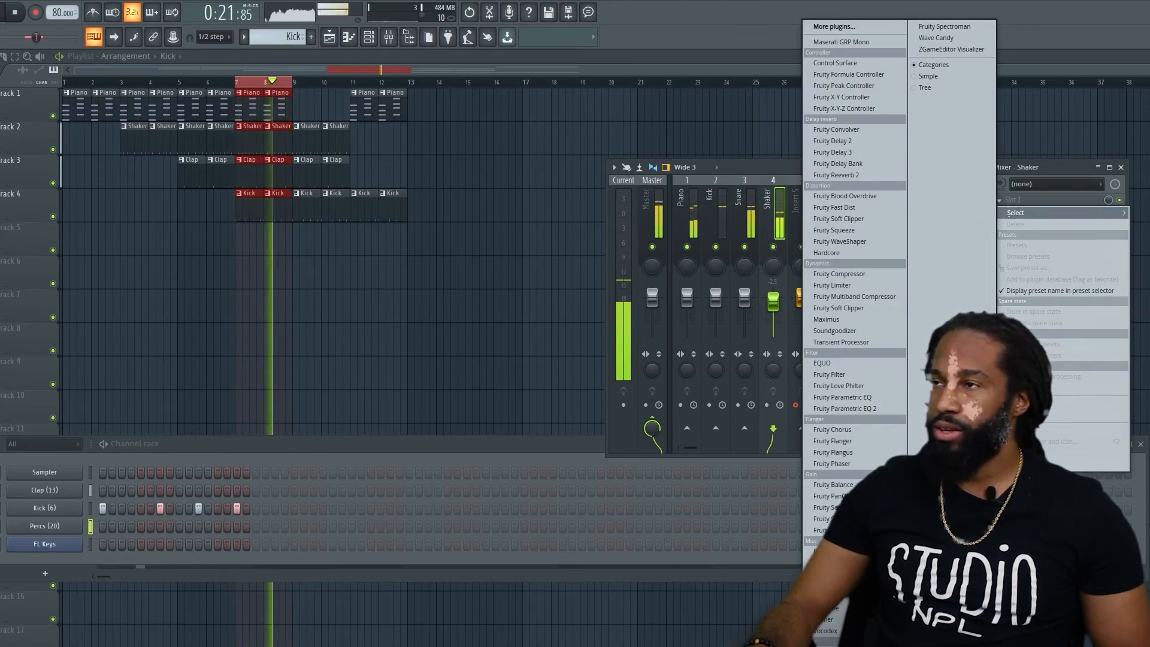
{"action": "left_click", "coordinate": [870, 175]}
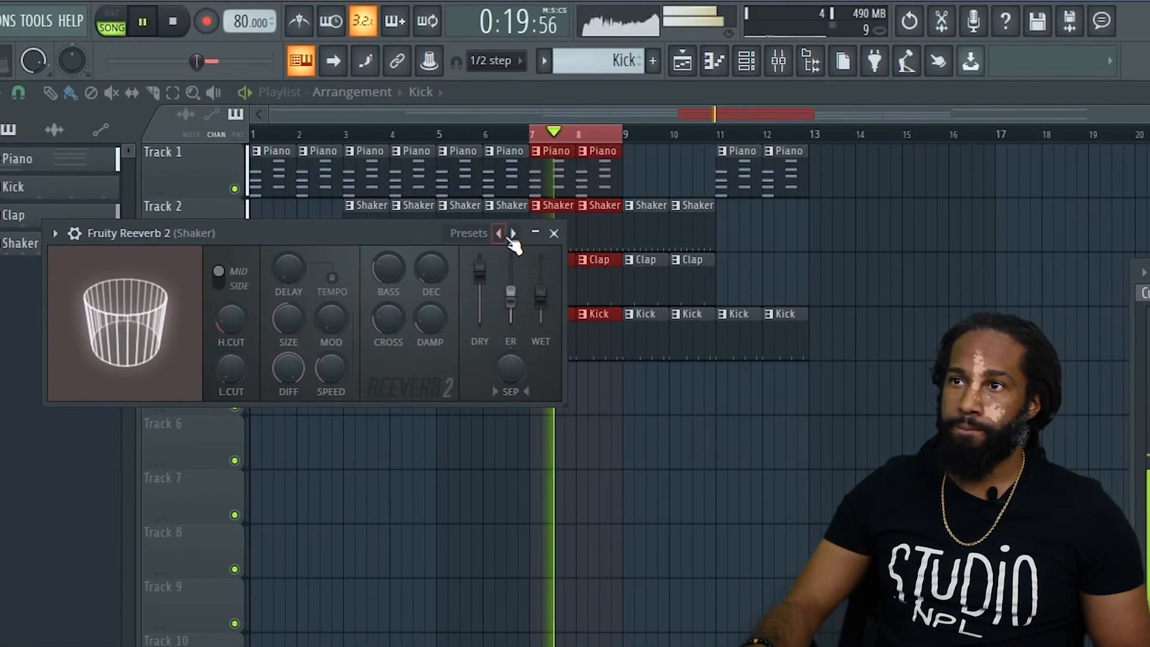
Adjust the Shaker reverb's wet level, lower its dry level slightly, close the plugin window and stop playback.
{"action": "left_click_drag", "start_coordinate": [539, 303], "coordinate": [540, 285]}
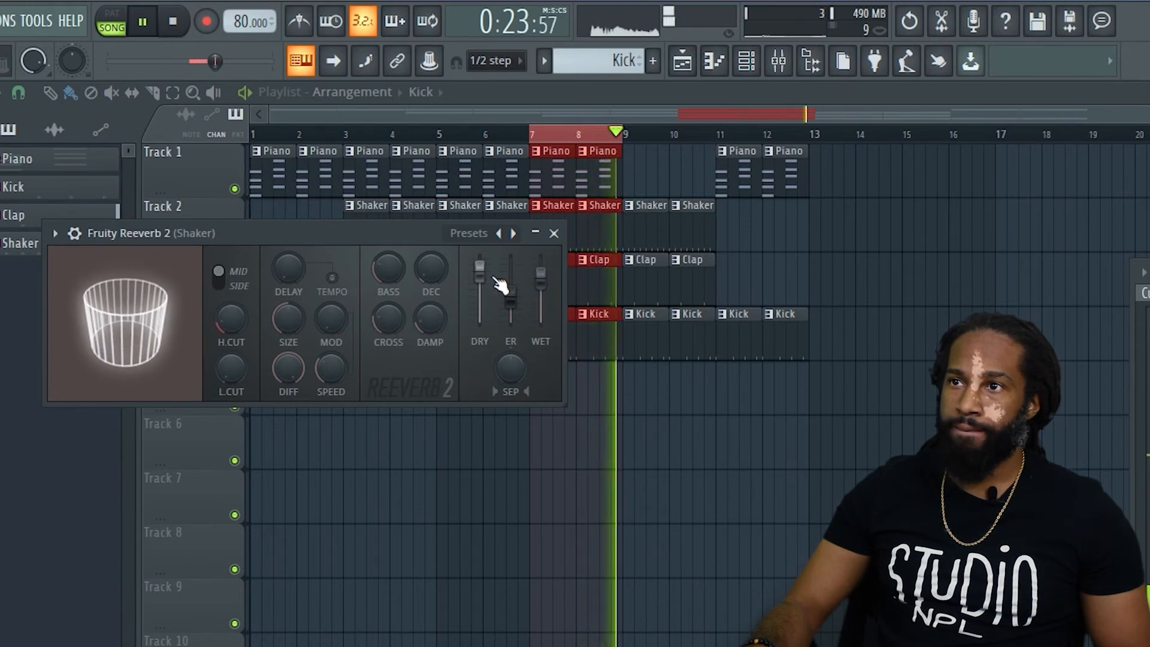
{"action": "left_click_drag", "start_coordinate": [479, 268], "coordinate": [479, 284]}
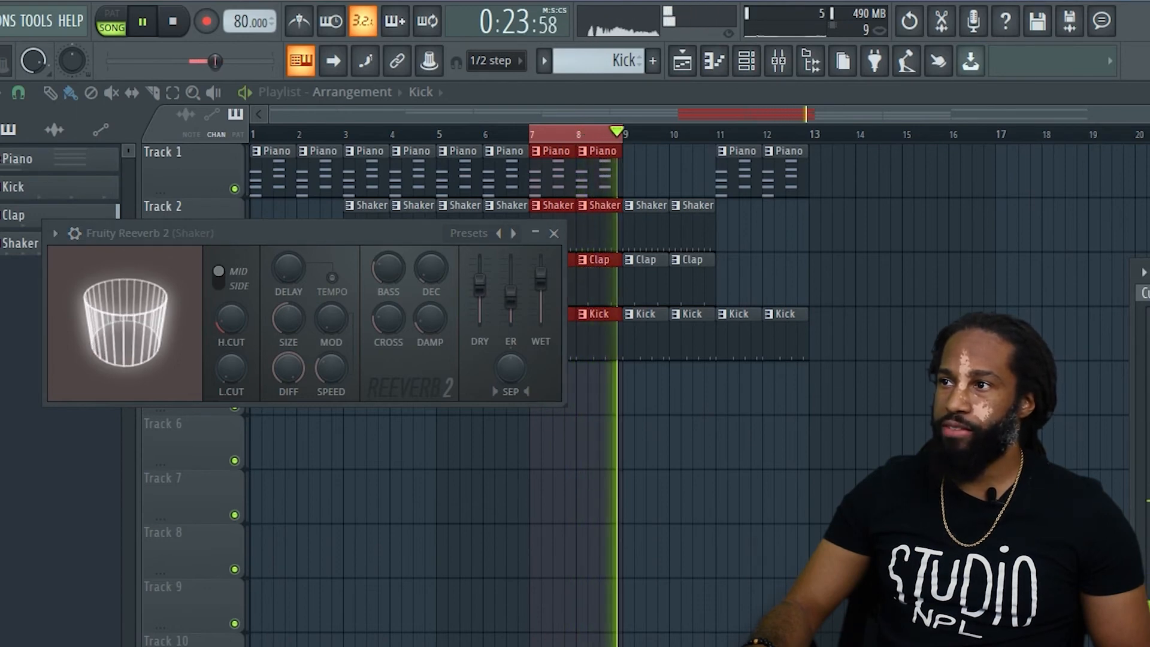
{"action": "left_click_drag", "start_coordinate": [543, 281], "coordinate": [481, 282]}
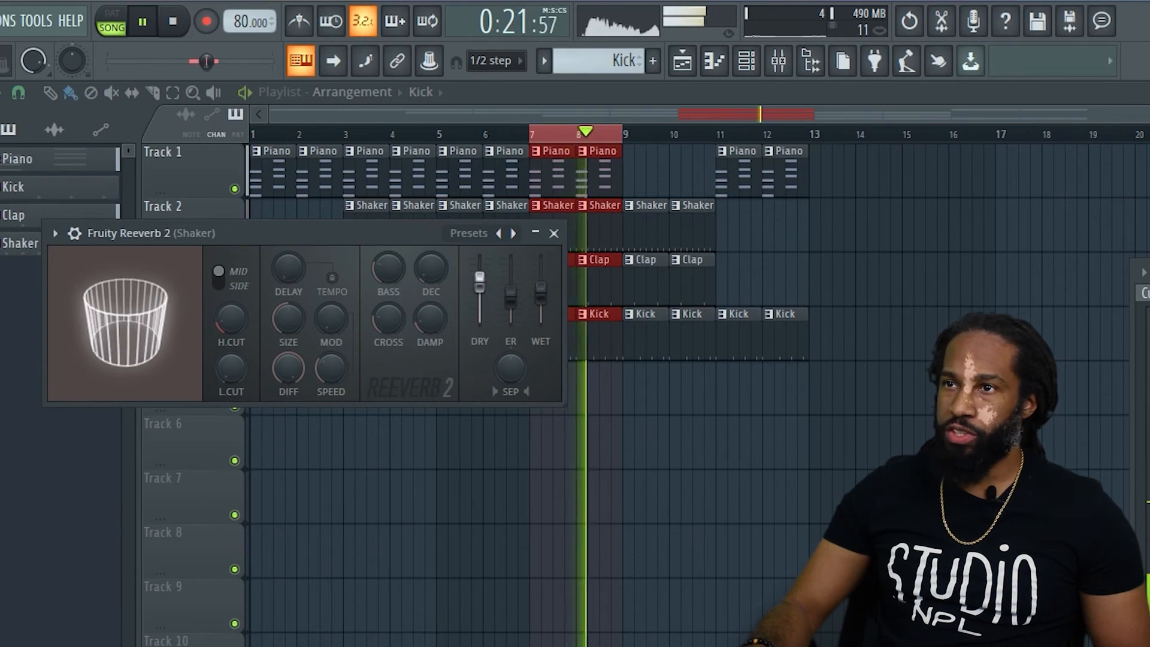
{"action": "left_click", "coordinate": [553, 233]}
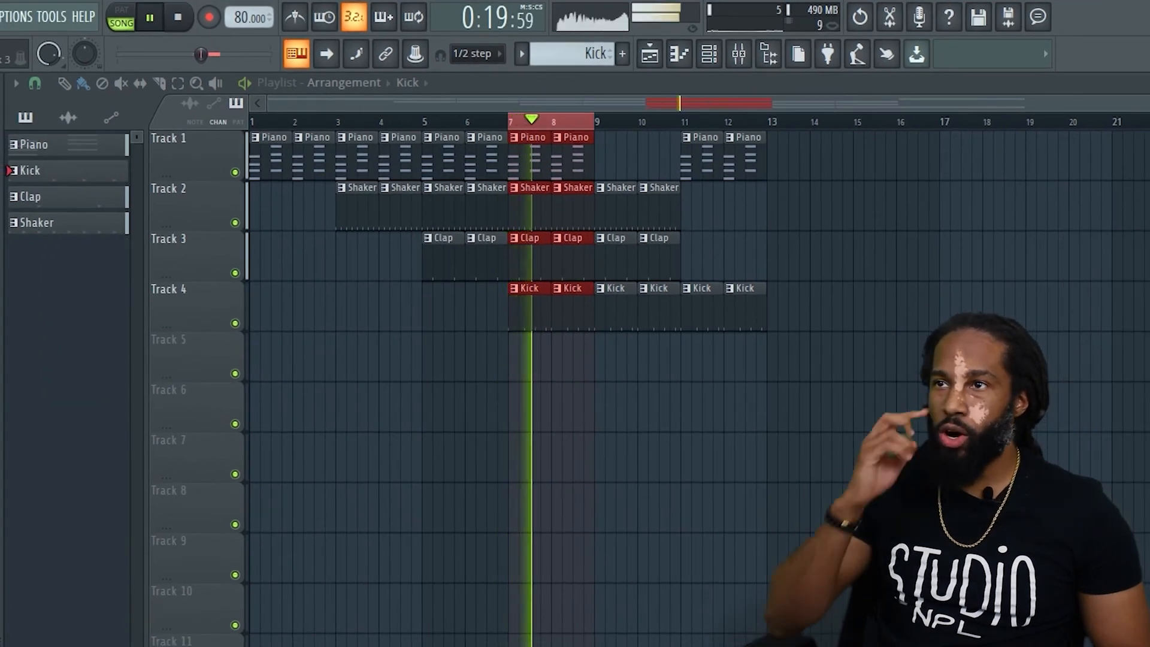
{"action": "key", "text": "space"}
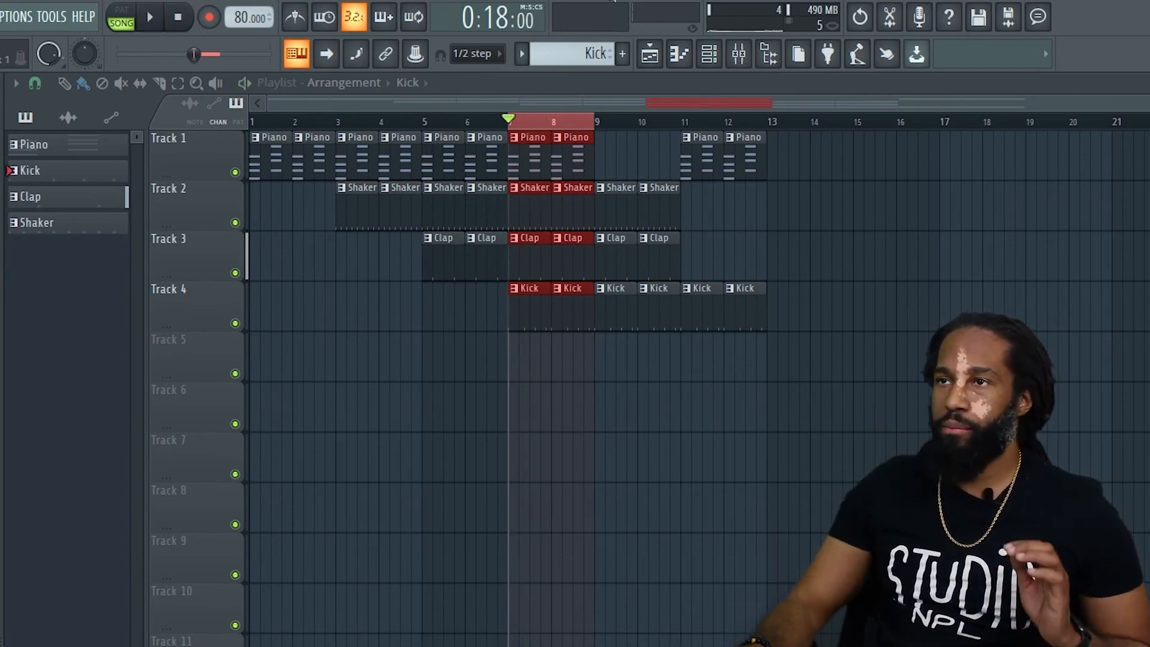
Clear the playlist's looped time selection over bars 7 and 8 and return the playhead to bar 1.
{"action": "left_click", "coordinate": [636, 124]}
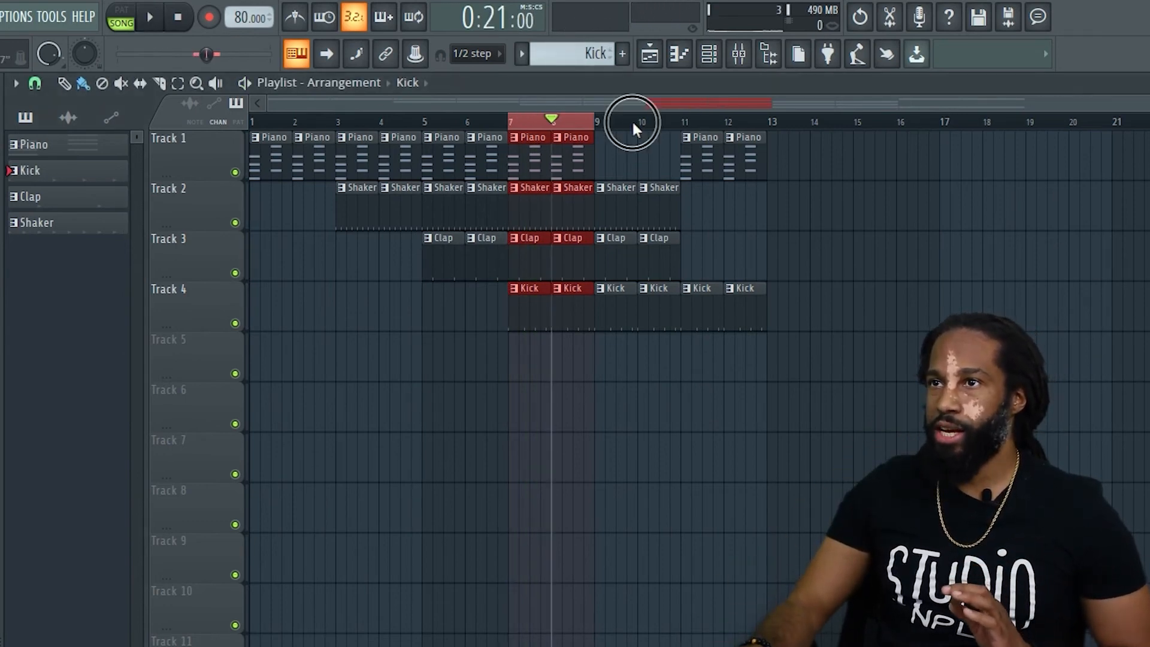
{"action": "left_click", "coordinate": [636, 125]}
{"action": "left_click_drag", "start_coordinate": [552, 120], "coordinate": [146, 112]}
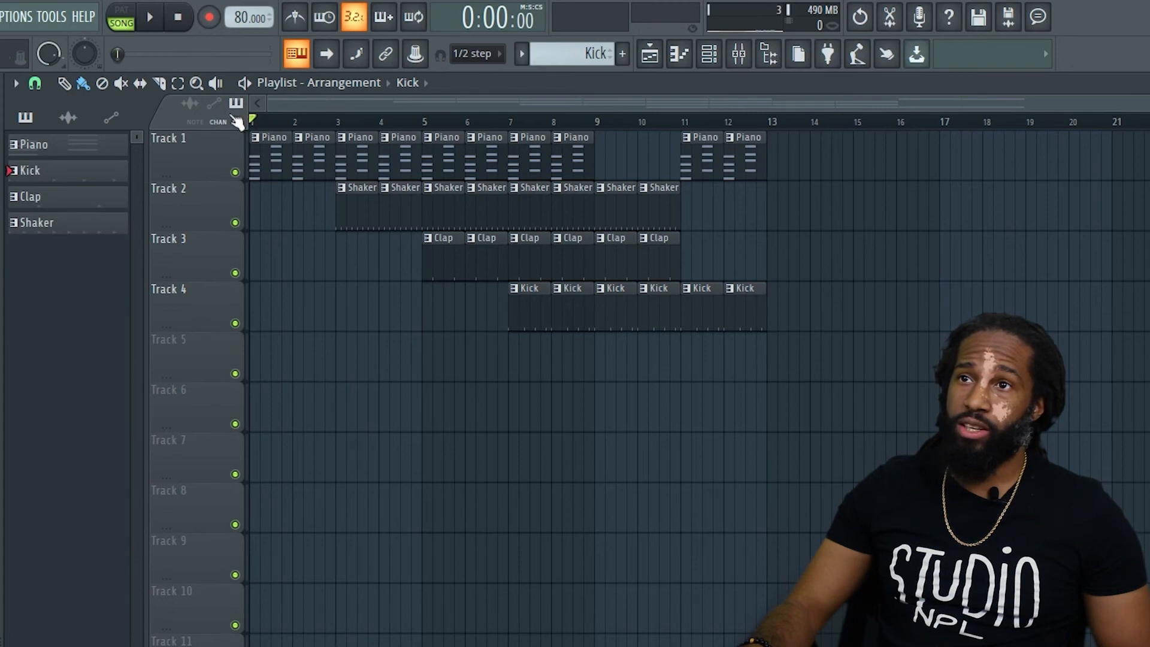
Add a time marker named Intro at bar 1 of the playlist.
{"action": "left_click", "coordinate": [17, 83]}
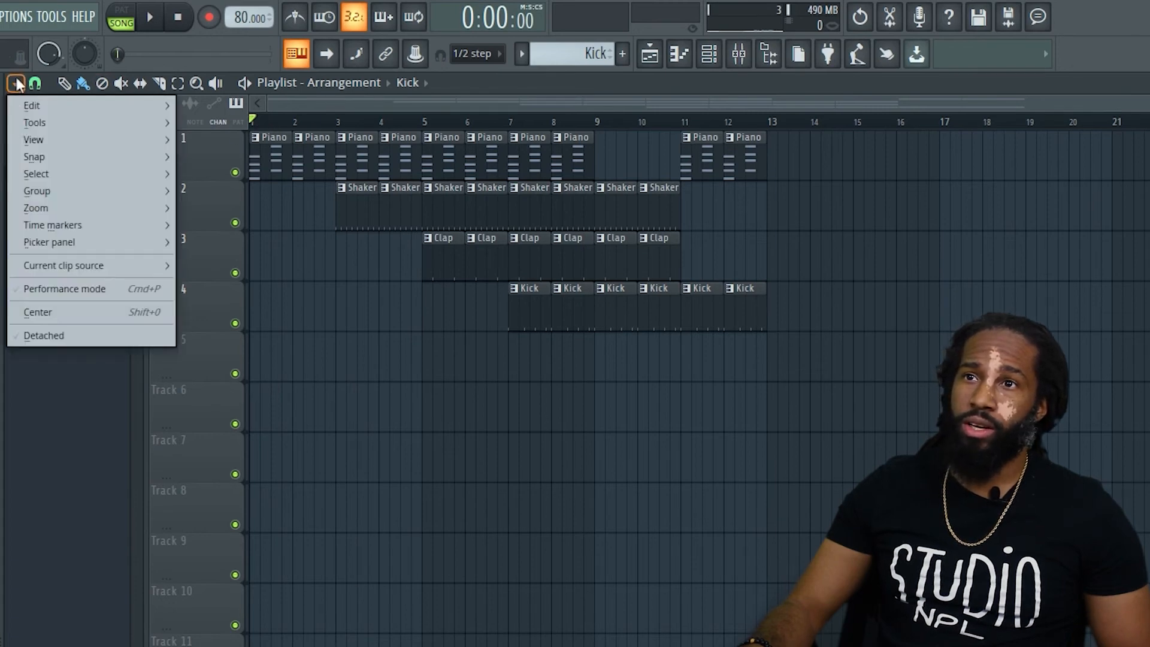
{"action": "mouse_move", "coordinate": [70, 224]}
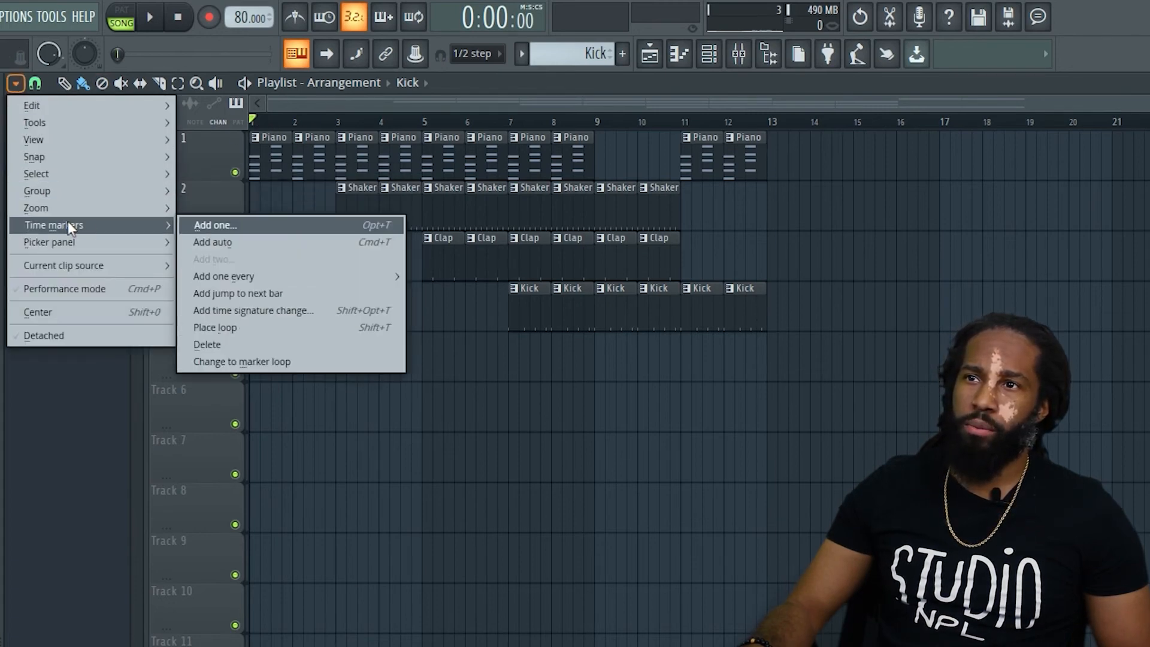
{"action": "left_click", "coordinate": [286, 227]}
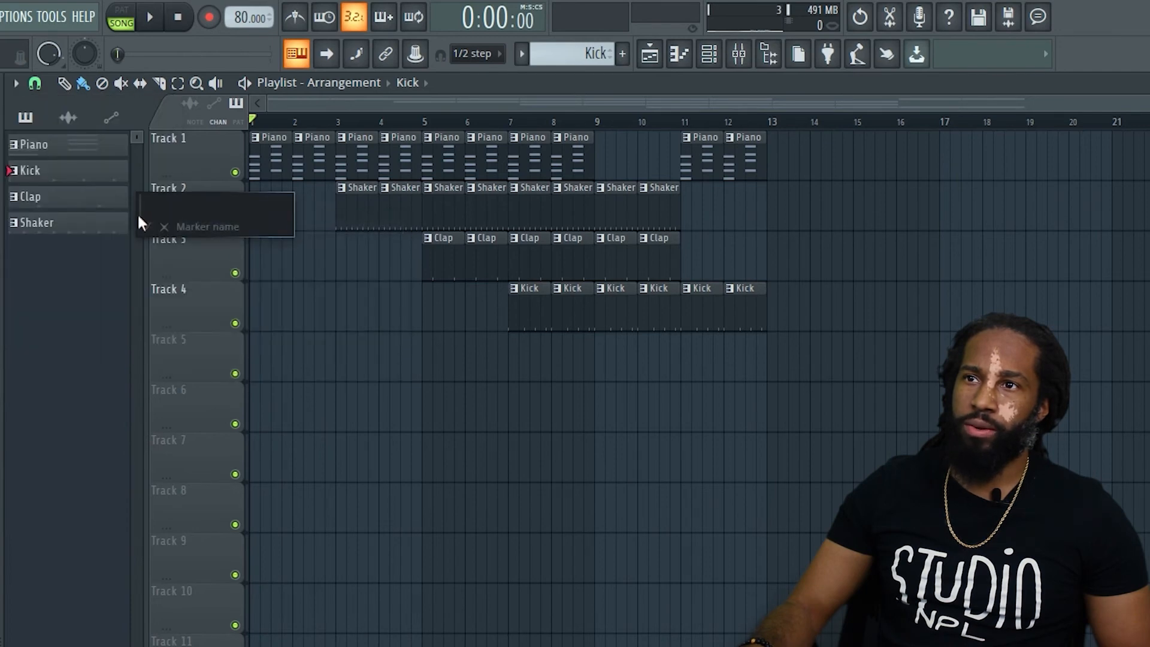
{"action": "type", "text": "Intro"}
{"action": "key", "text": "Return"}
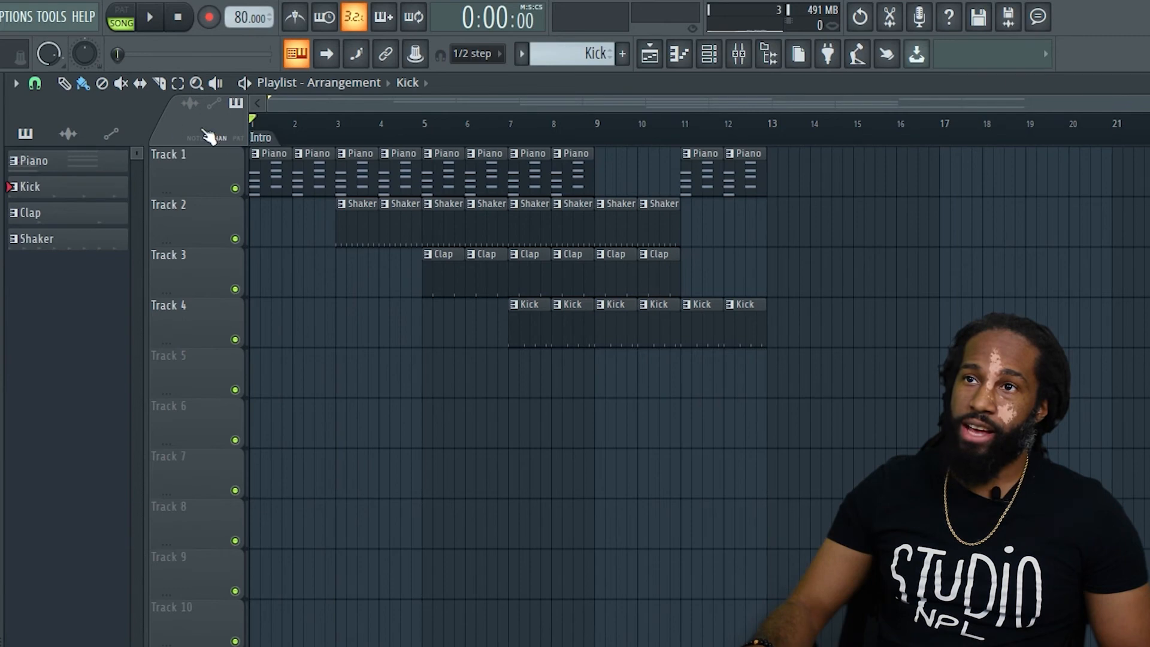
Add a time marker named Verse and place it at bar 5, where the claps start.
{"action": "left_click", "coordinate": [16, 83]}
{"action": "mouse_move", "coordinate": [109, 229]}
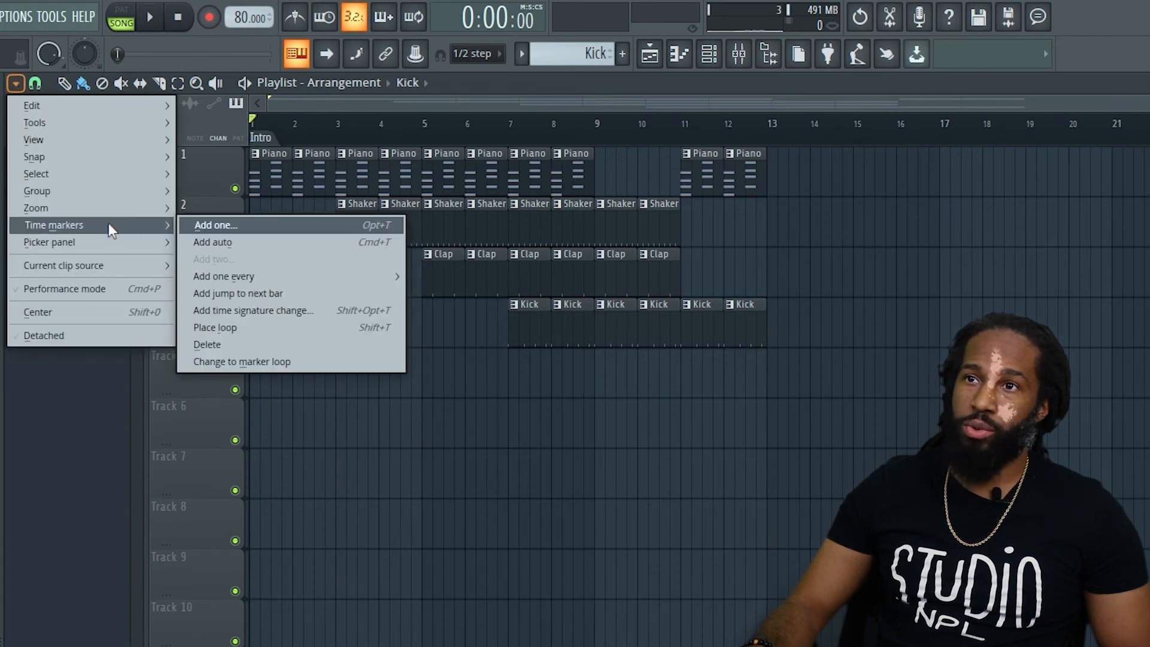
{"action": "left_click", "coordinate": [213, 226]}
{"action": "type", "text": "Verse"}
{"action": "key", "text": "Return"}
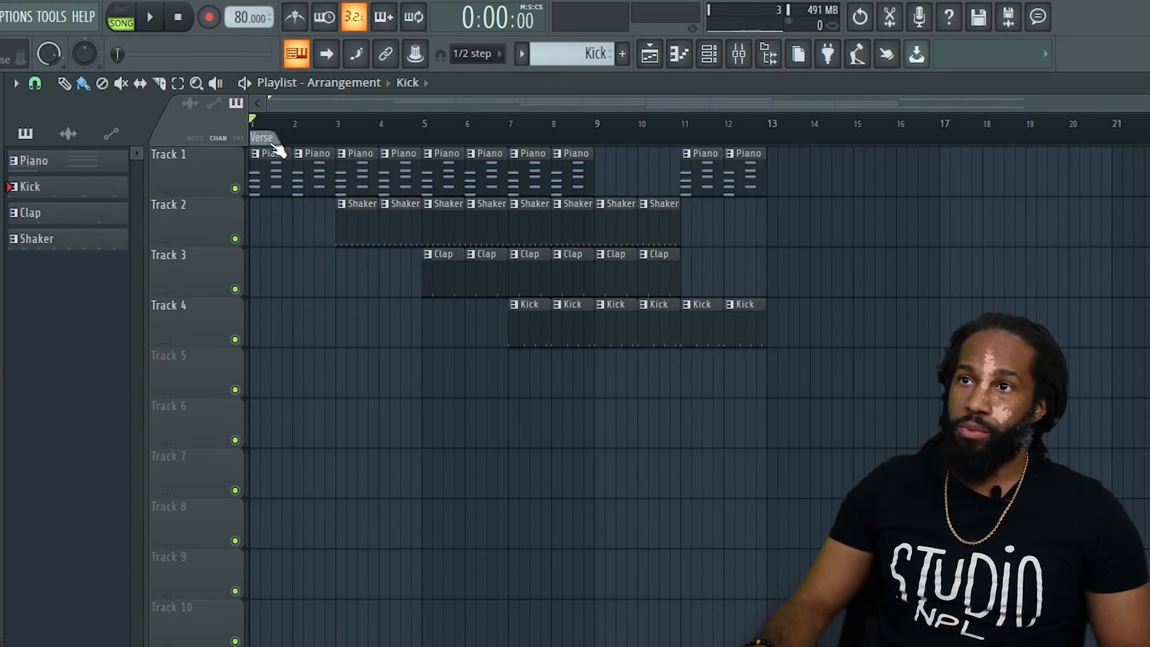
{"action": "mouse_move", "coordinate": [349, 147]}
{"action": "left_mouse_down"}
{"action": "mouse_move", "coordinate": [340, 146]}
{"action": "mouse_move", "coordinate": [519, 149]}
{"action": "left_mouse_up"}
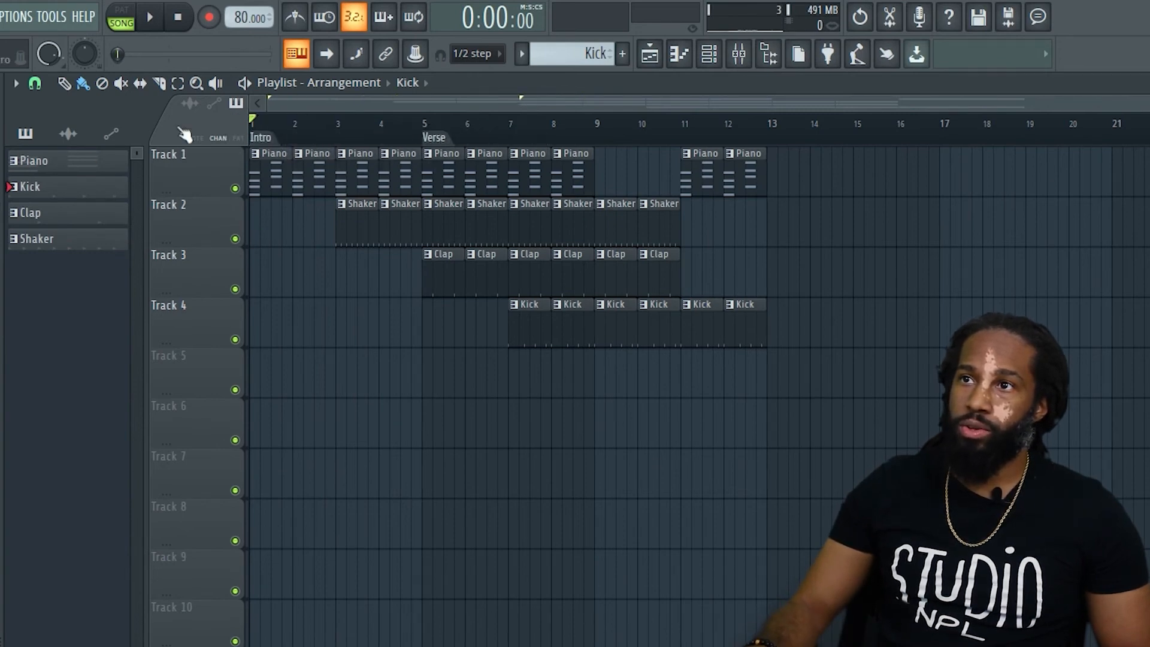
Add a time marker named Outro and place it at bar 11, where the piano returns.
{"action": "left_click", "coordinate": [16, 83]}
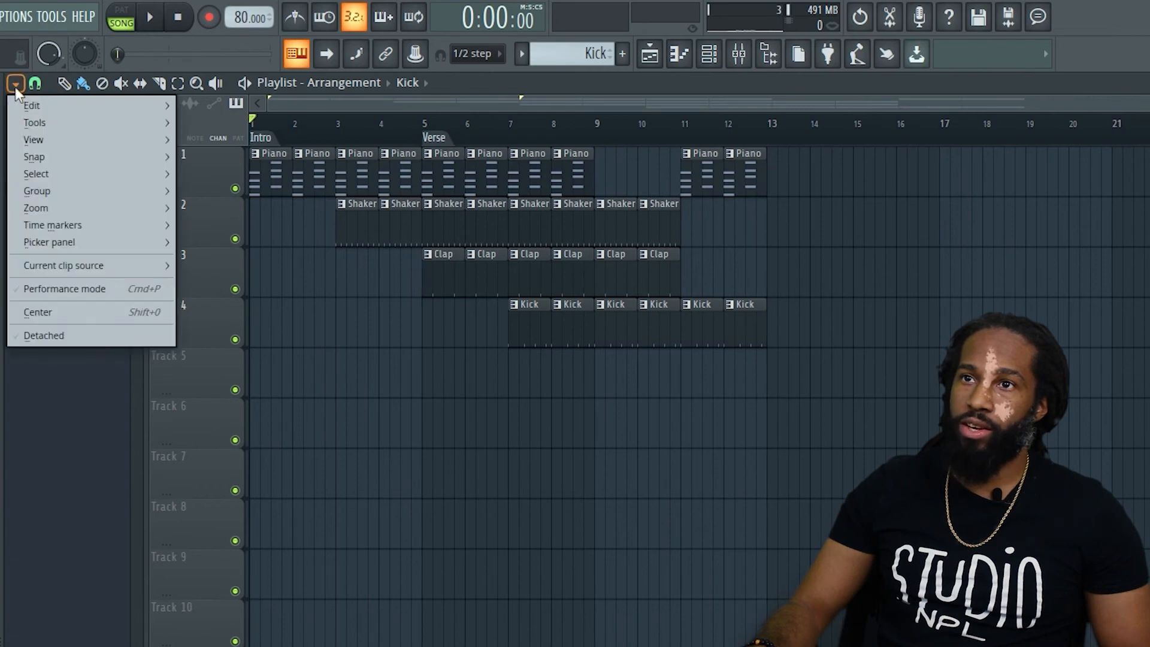
{"action": "mouse_move", "coordinate": [46, 228]}
{"action": "left_click", "coordinate": [214, 227]}
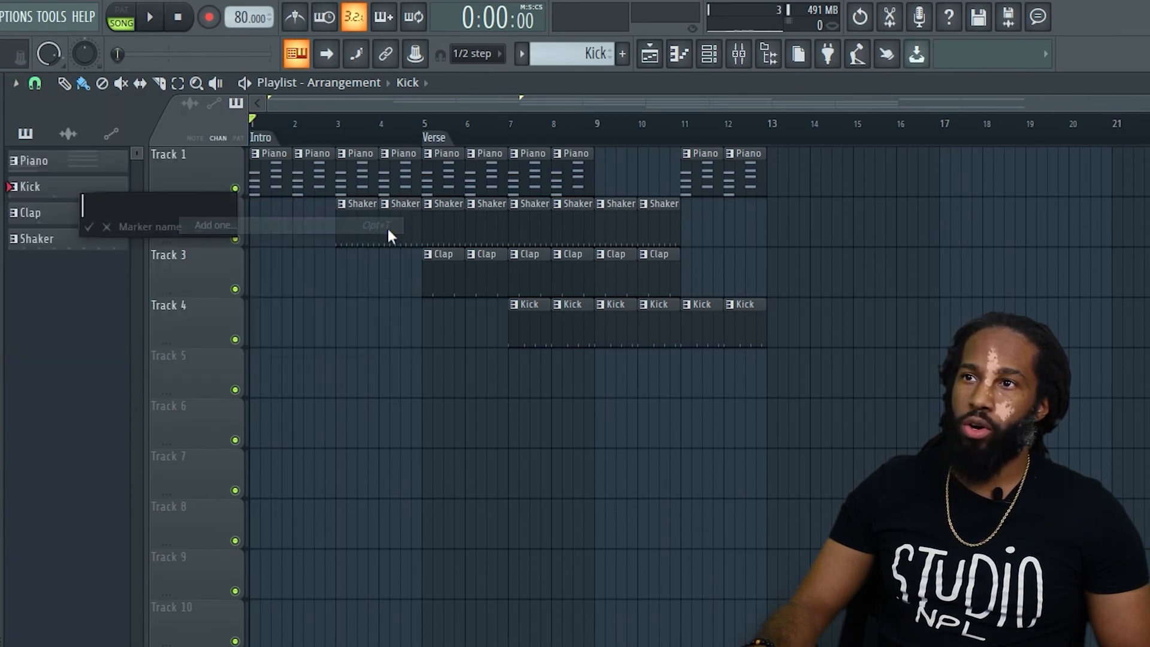
{"action": "type", "text": "Outro"}
{"action": "key", "text": "Return"}
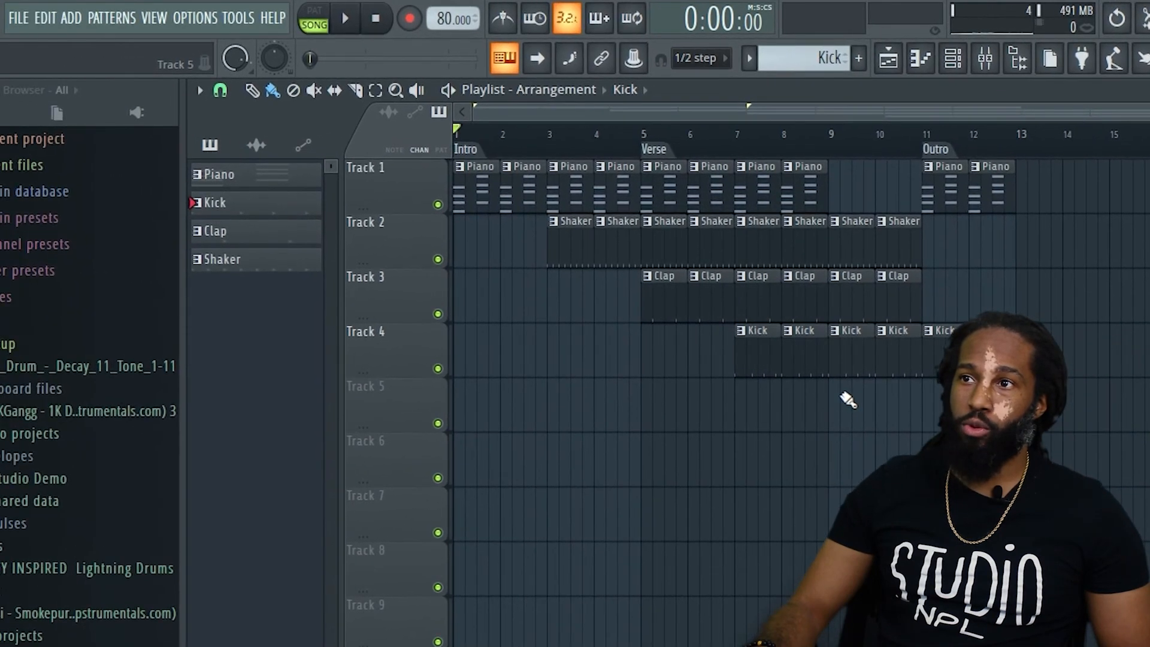
Save the project in the Documents folder under the name FL Studio Demo.
{"action": "left_click", "coordinate": [14, 17]}
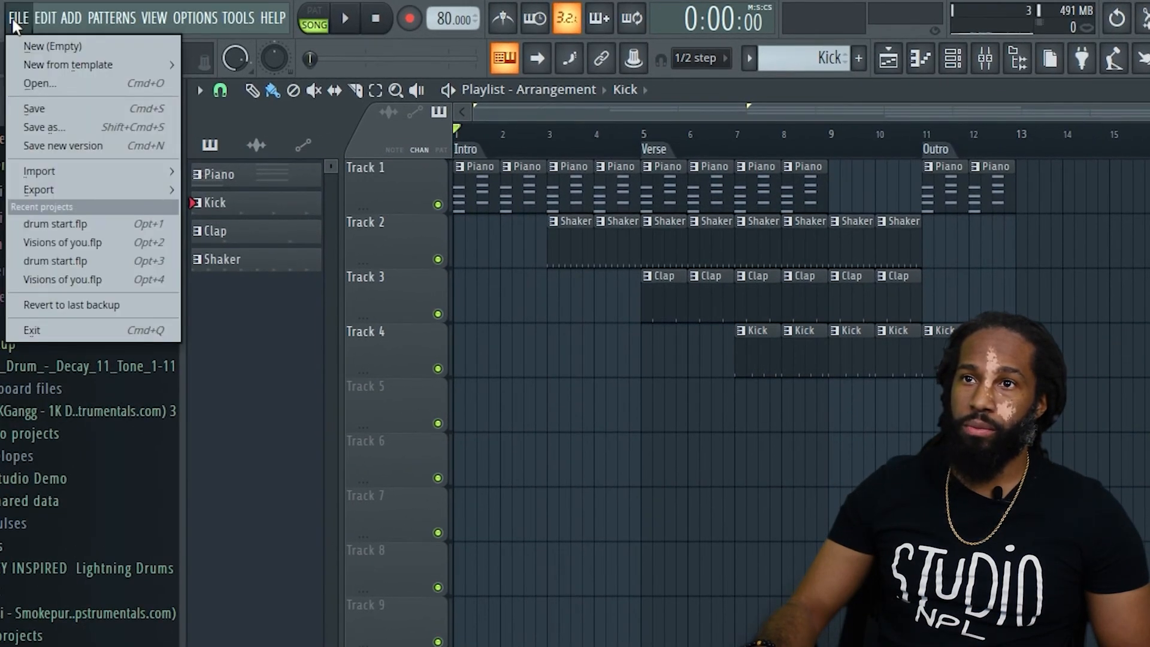
{"action": "left_click", "coordinate": [48, 108]}
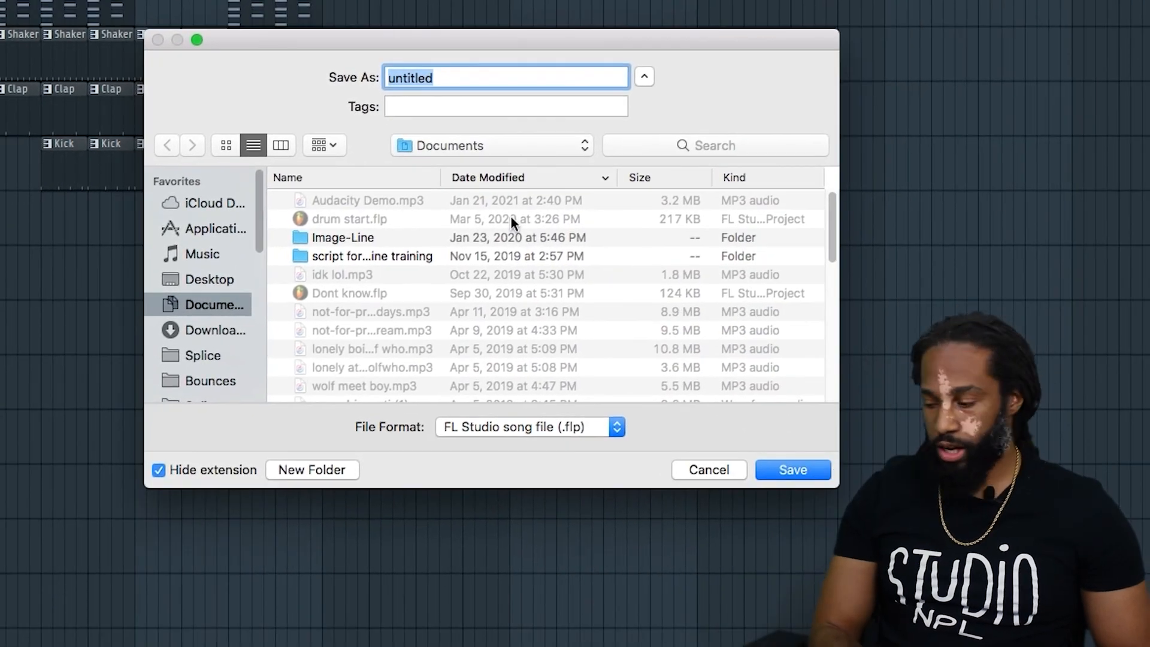
{"action": "type", "text": "FL St"}
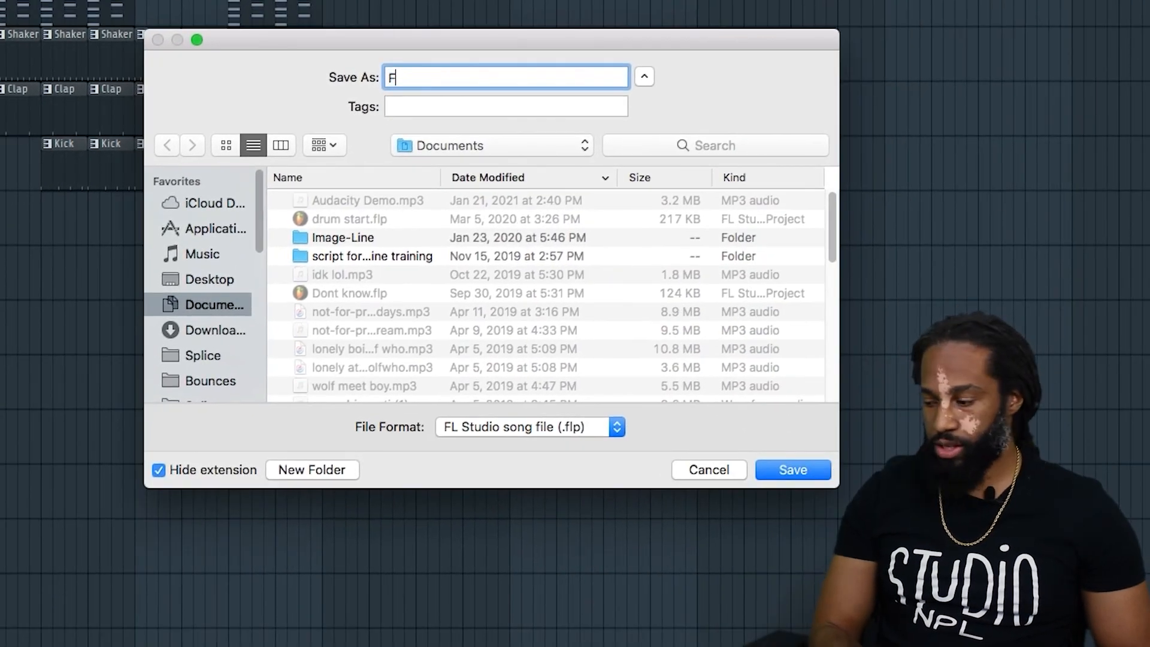
{"action": "type", "text": "udio Demo"}
{"action": "key", "text": "Return"}
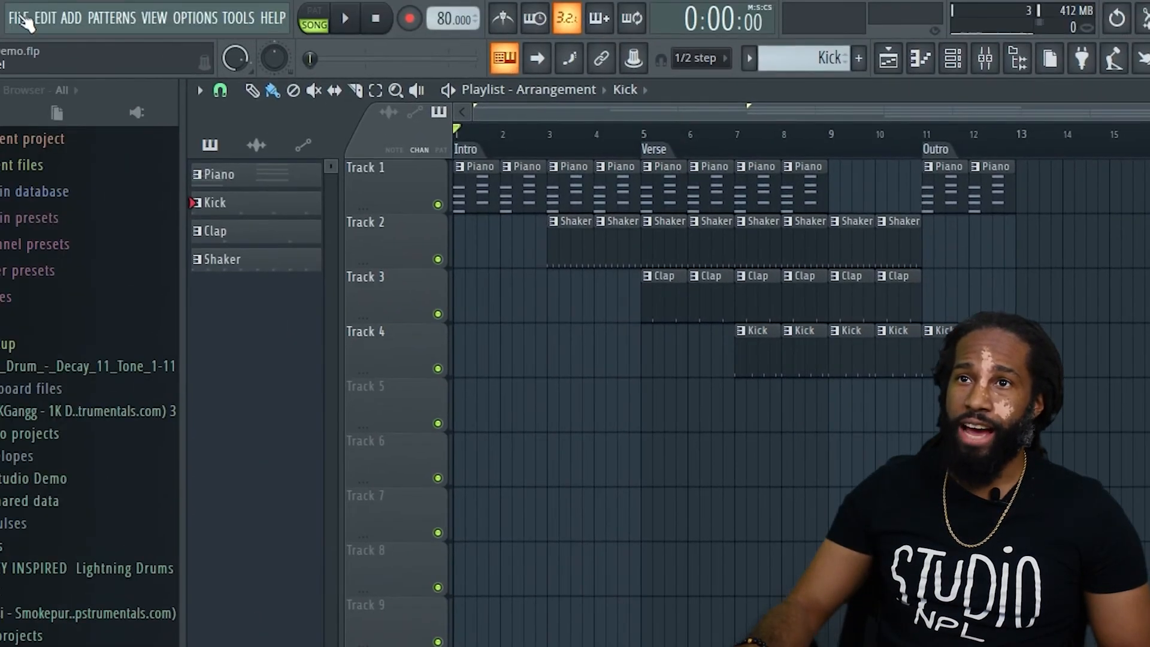
Set up an MP3 export named FL Studio Demo in Documents, keeping the render mode at Full song.
{"action": "left_click", "coordinate": [23, 20]}
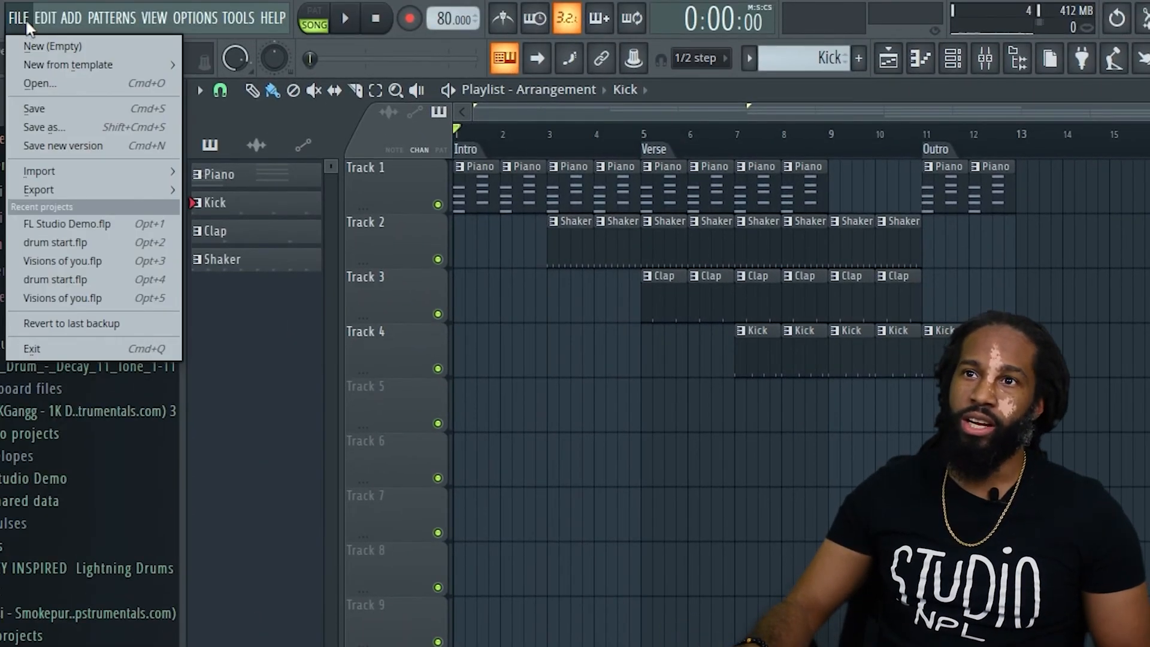
{"action": "mouse_move", "coordinate": [68, 190]}
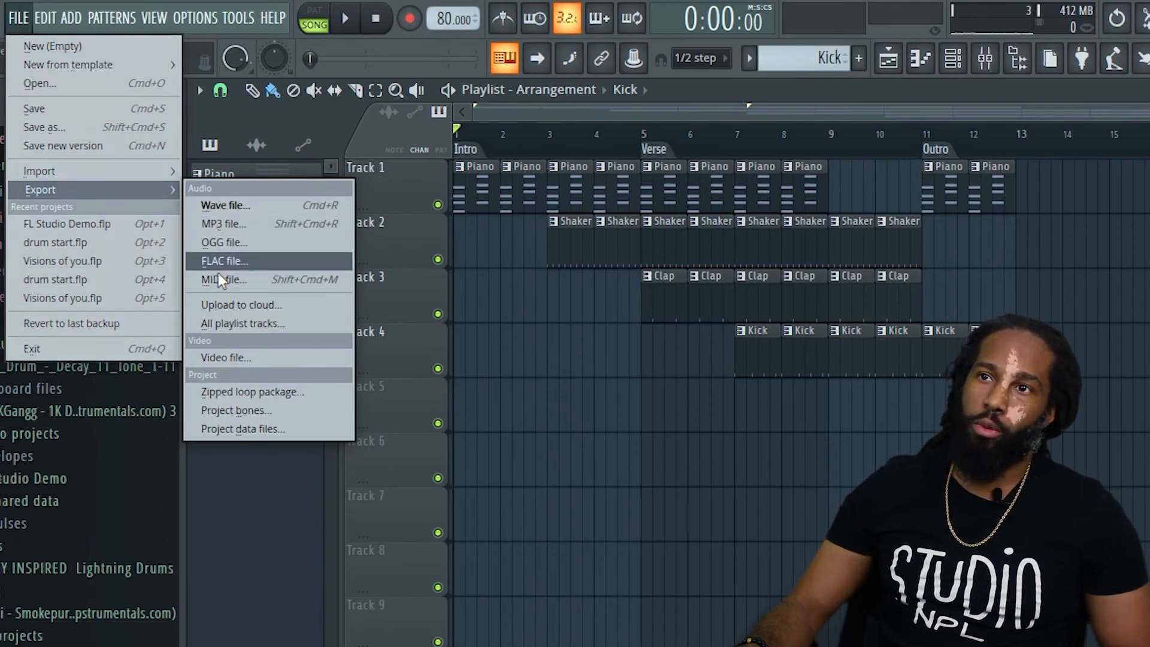
{"action": "left_click", "coordinate": [219, 207]}
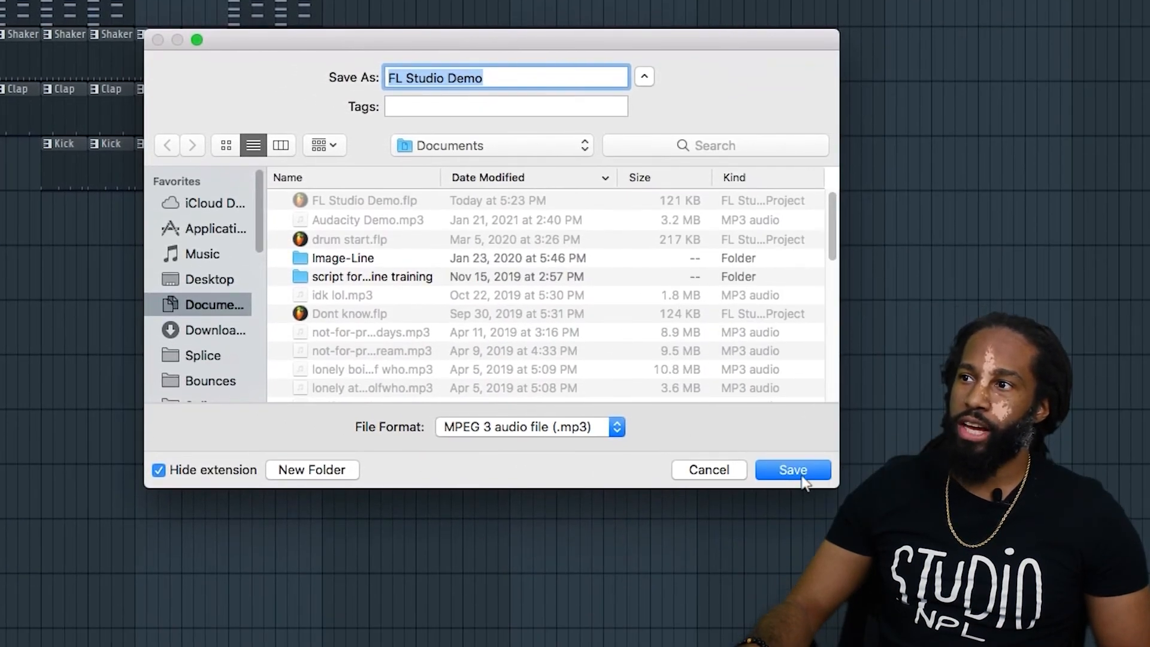
{"action": "left_click", "coordinate": [801, 475]}
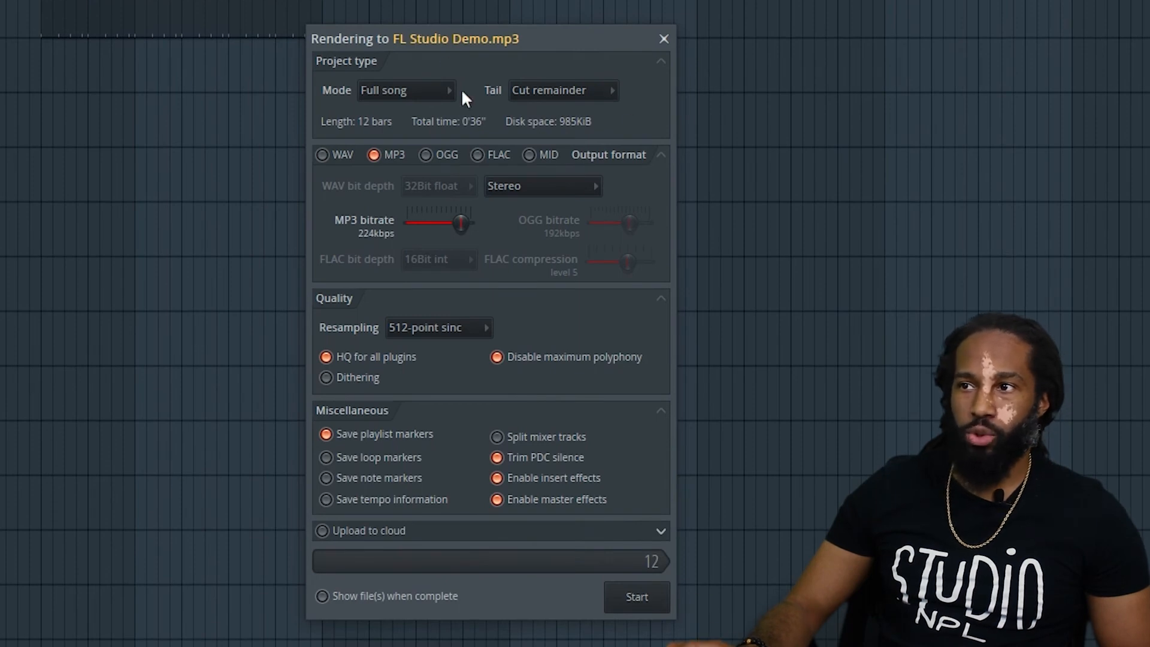
{"action": "left_click", "coordinate": [443, 91]}
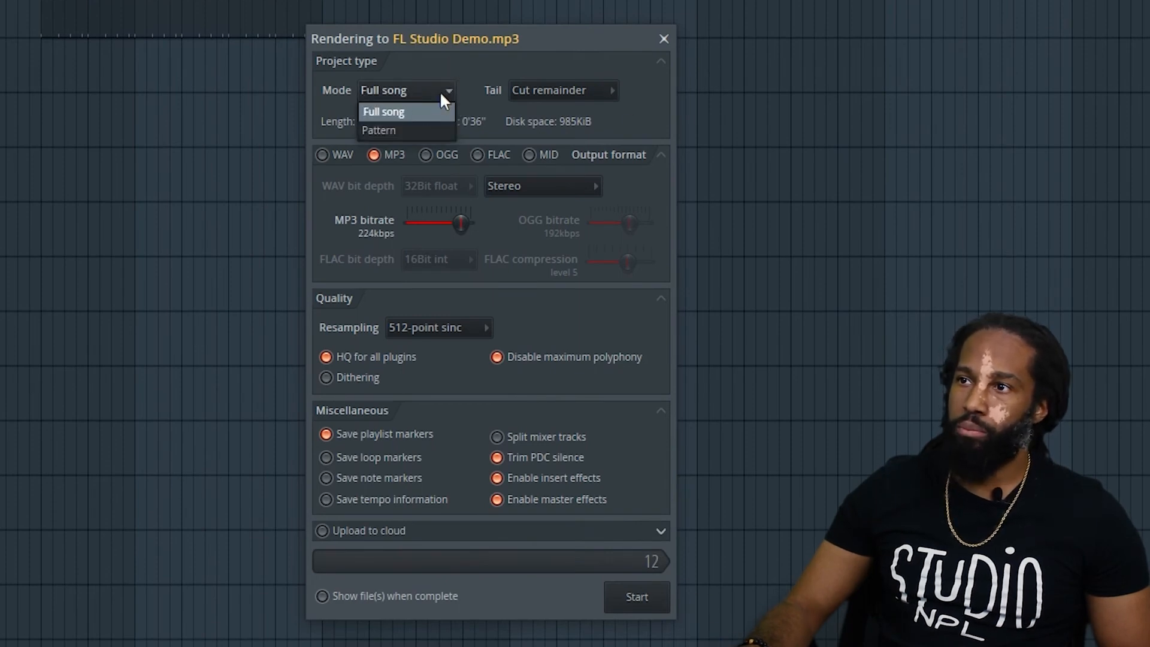
{"action": "left_click", "coordinate": [455, 90]}
{"action": "left_click", "coordinate": [450, 91]}
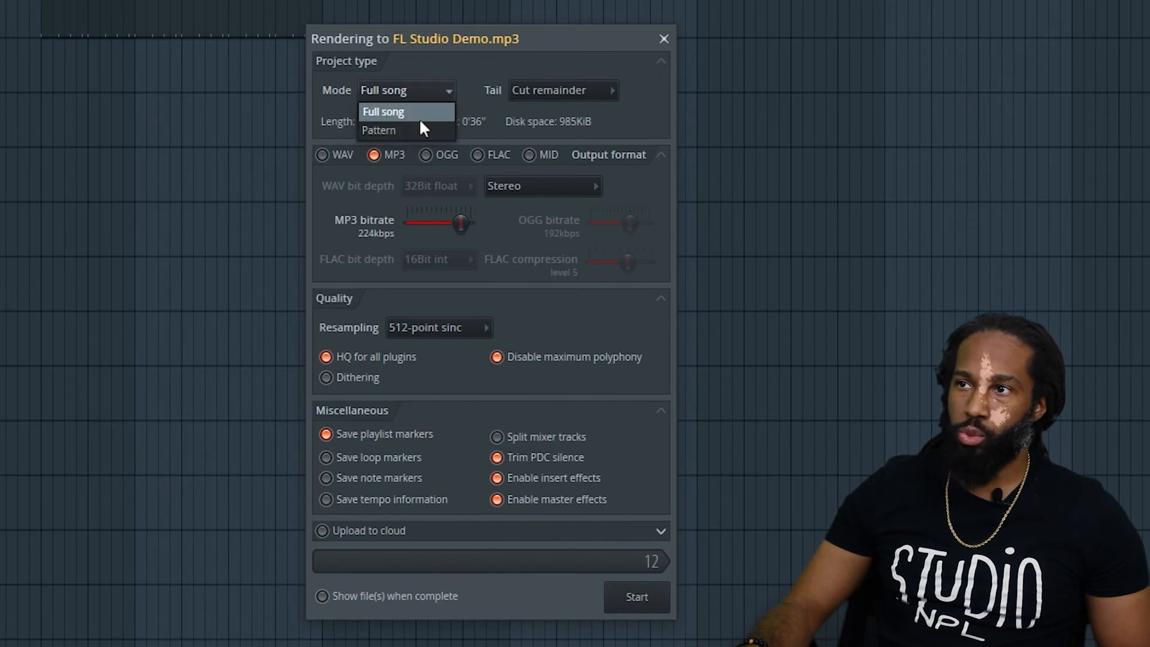
{"action": "left_click", "coordinate": [441, 103]}
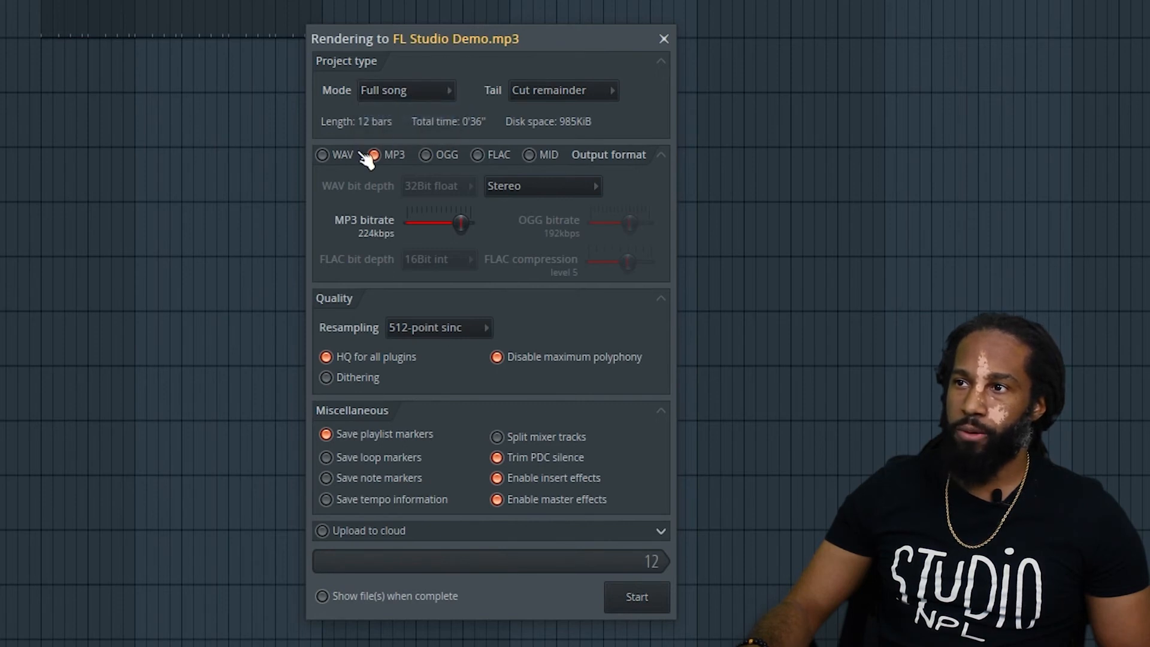
Try adding WAV and OGG as output formats alongside MP3, returning to MP3 only.
{"action": "left_click", "coordinate": [335, 154]}
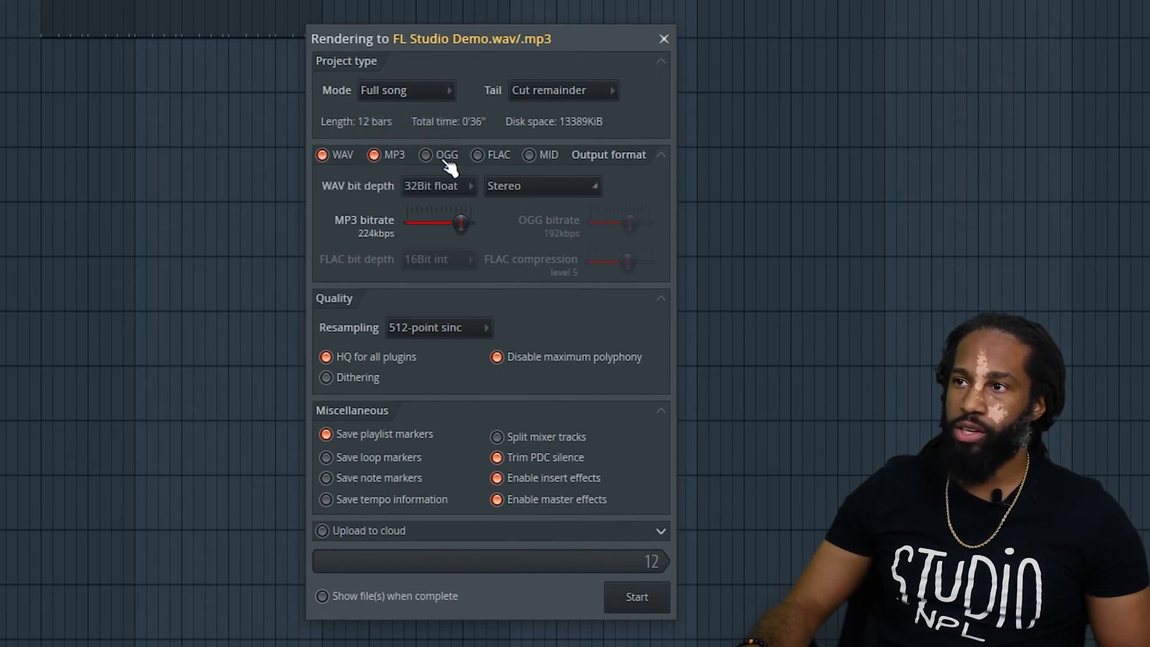
{"action": "left_click", "coordinate": [329, 157]}
{"action": "left_click", "coordinate": [322, 155]}
{"action": "left_click", "coordinate": [425, 155]}
{"action": "left_click", "coordinate": [425, 155]}
{"action": "left_click", "coordinate": [323, 155]}
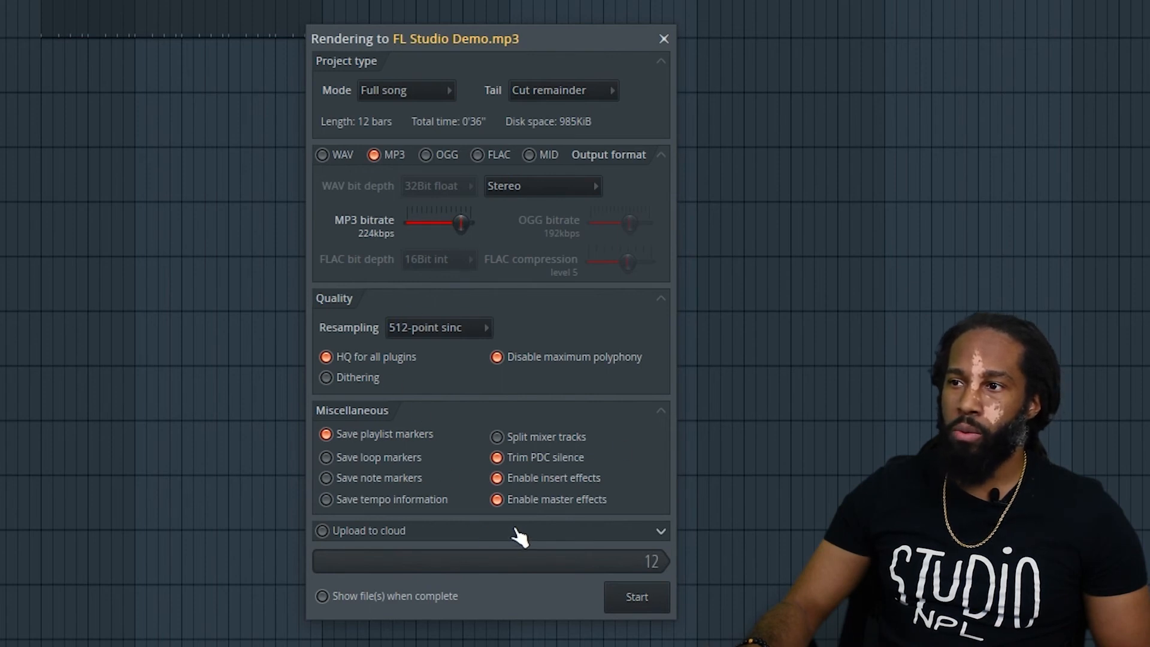
Start rendering the full song to FL Studio Demo.mp3.
{"action": "left_click", "coordinate": [637, 602]}
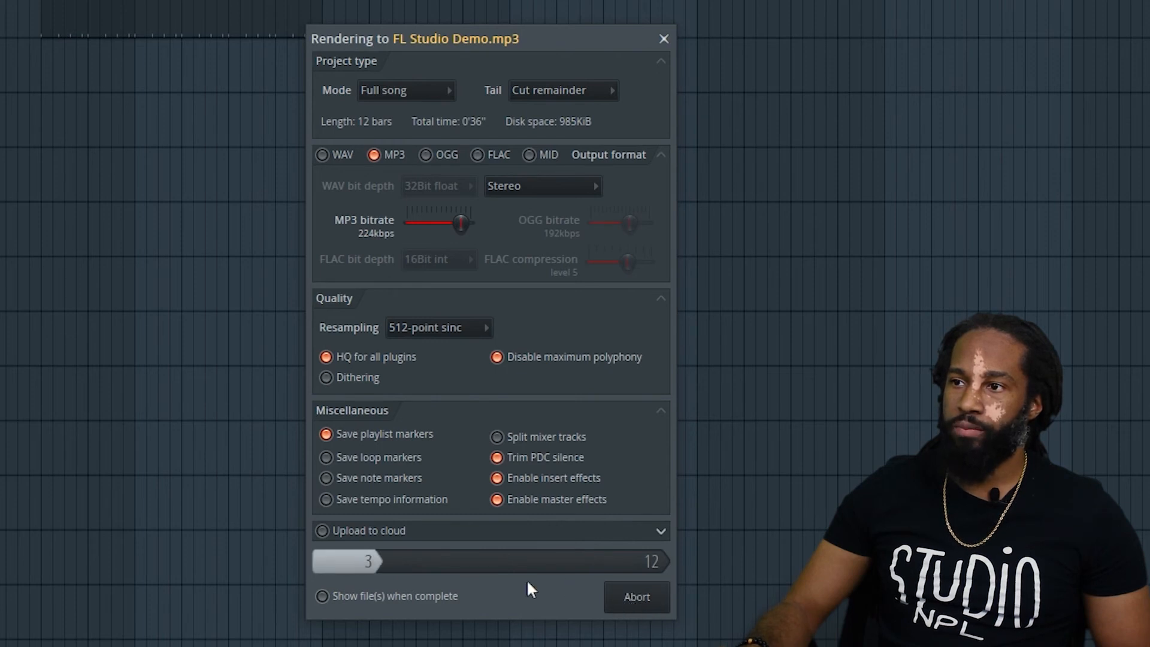